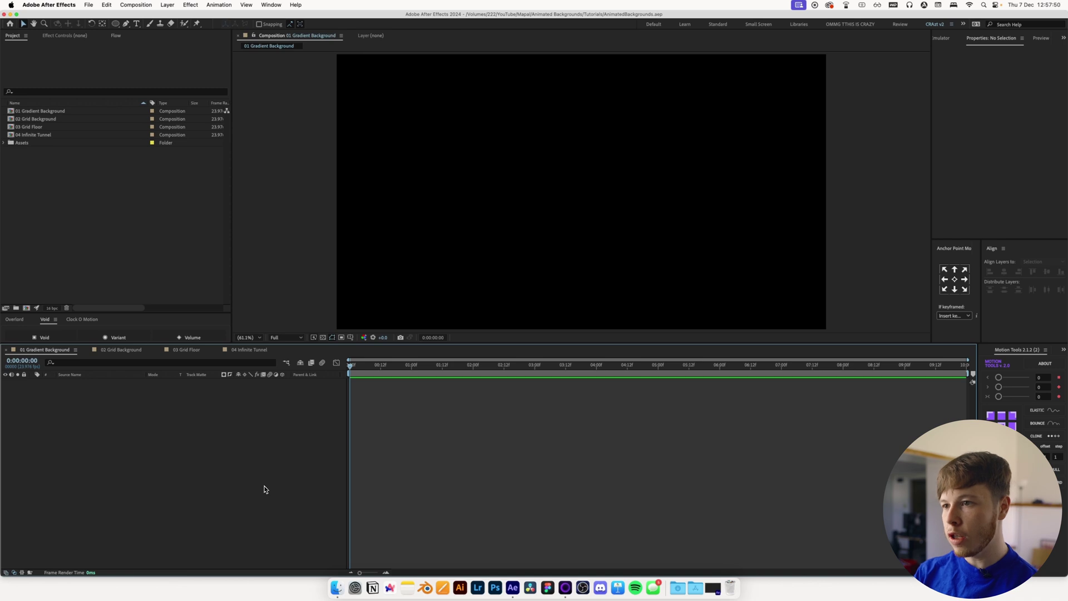
Create a black 1920 × 1080 px solid layer named "Background"
key("super+y")
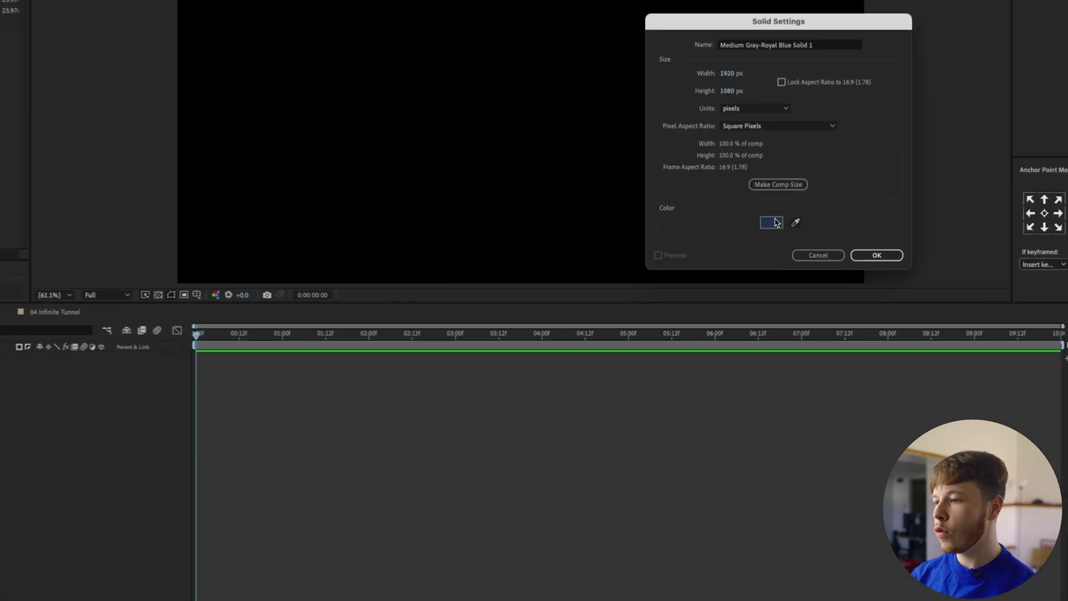
left_click(760, 285)
left_click_drag(598, 422, 503, 491)
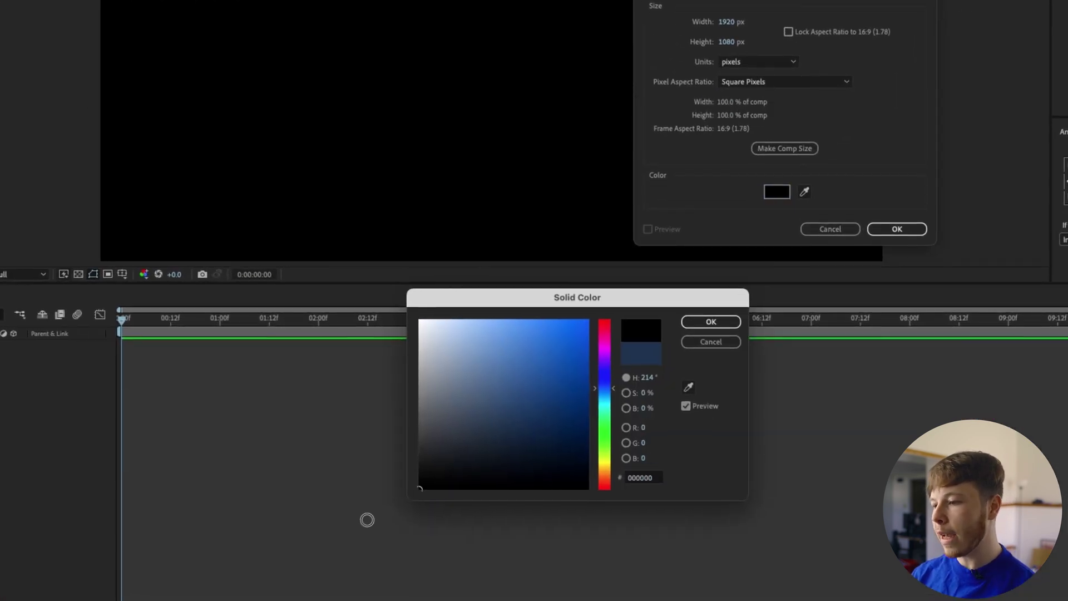
left_click(690, 322)
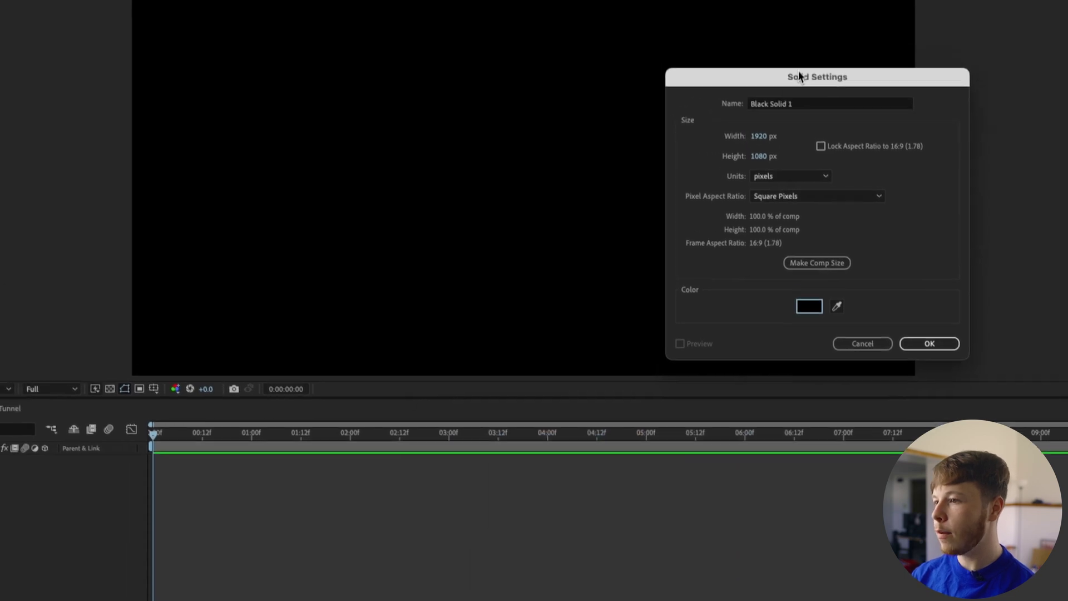
left_click(796, 104)
key("super+a")
type("Background")
key("Return")
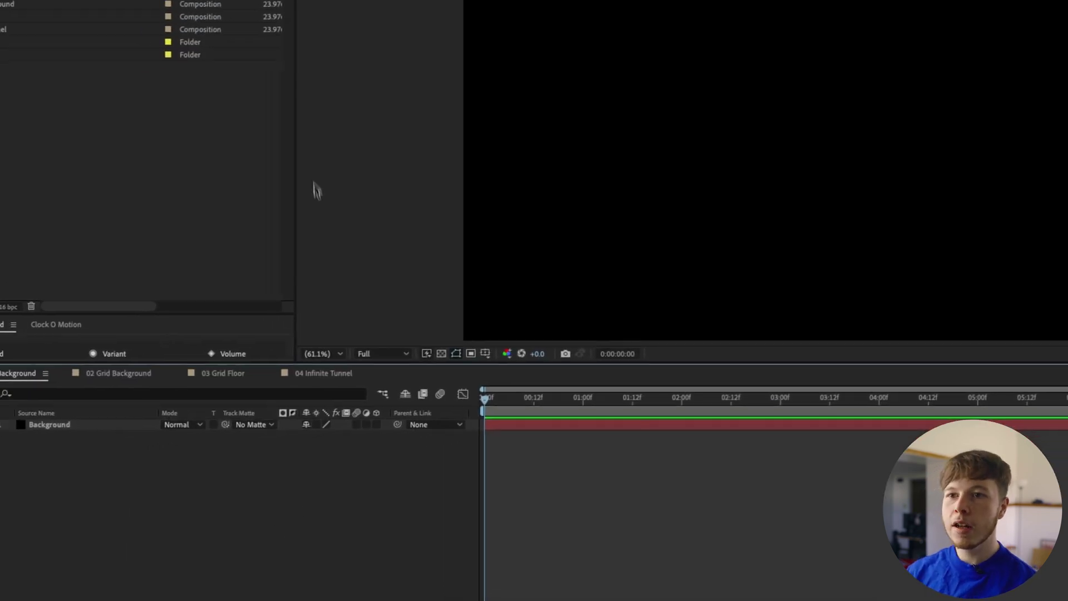
Choose the Ellipse tool and set the shape stroke to None
left_click(178, 43)
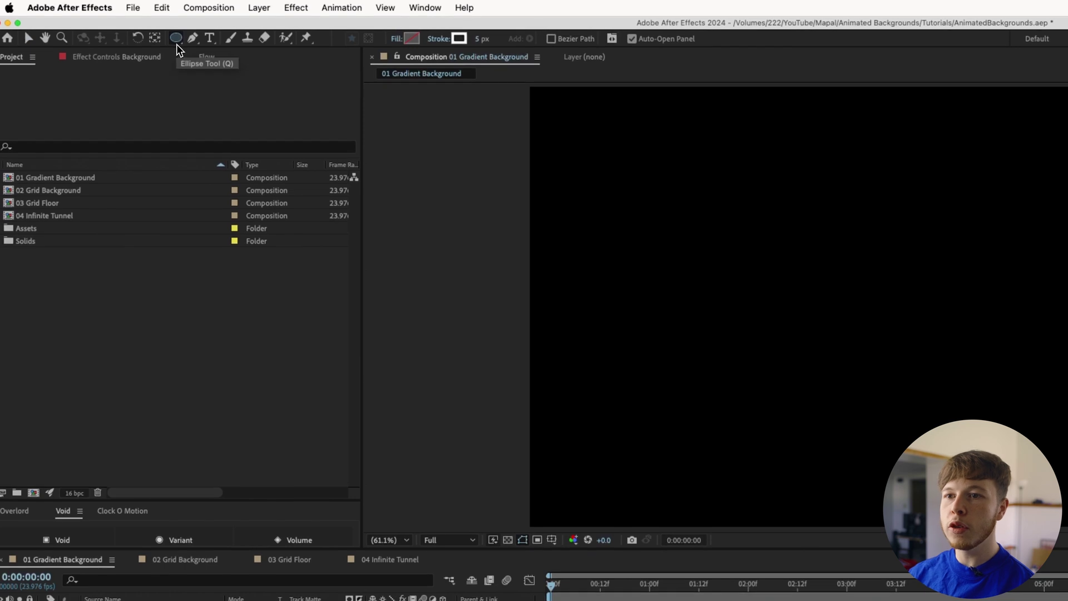
left_click(177, 45)
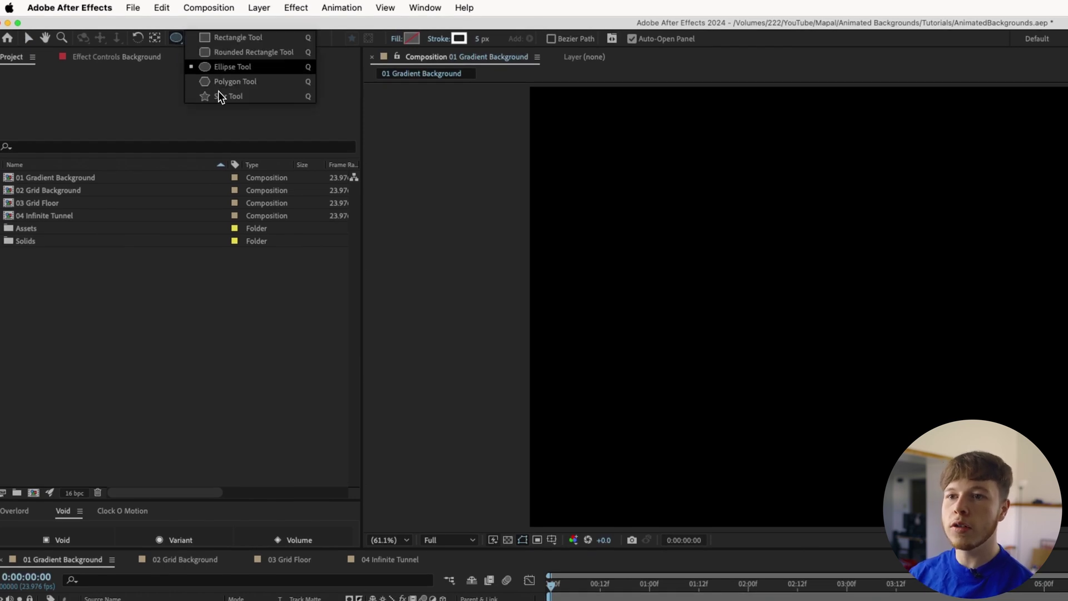
left_click(234, 72)
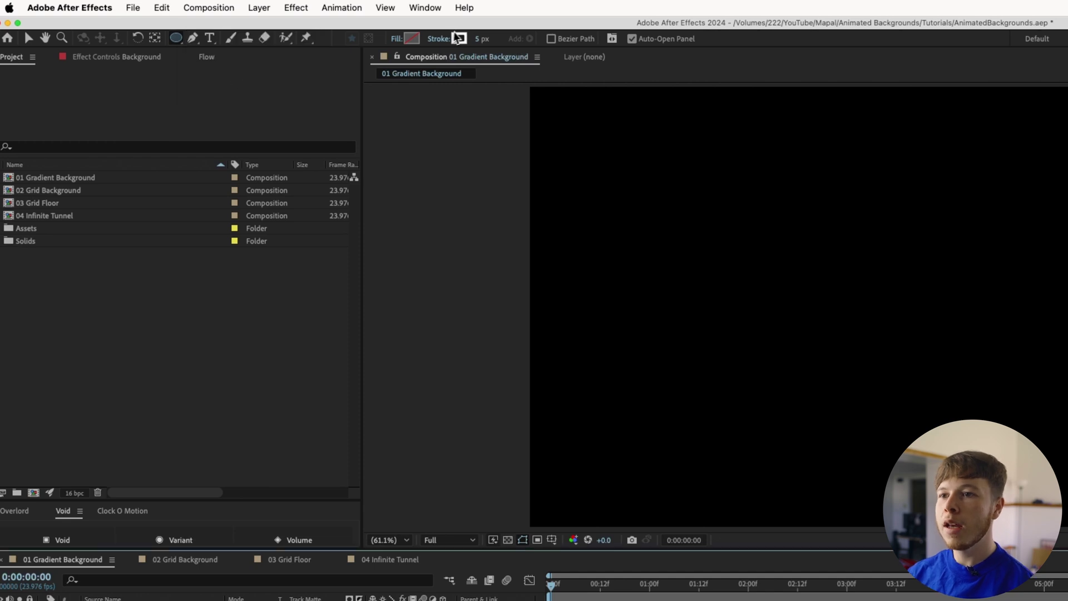
left_click(438, 40)
left_click(777, 440)
left_click(674, 463)
Set the shape fill to dark grey (525252) and draw a circle about 941 px wide over the composition's upper-left area
left_click(262, 41)
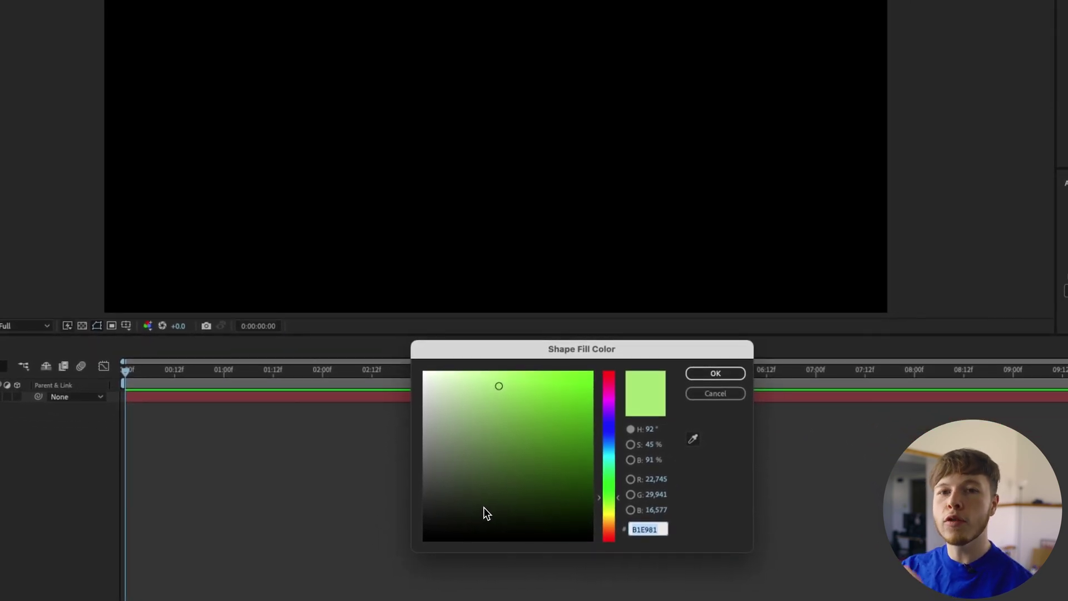
left_click_drag(482, 512, 387, 487)
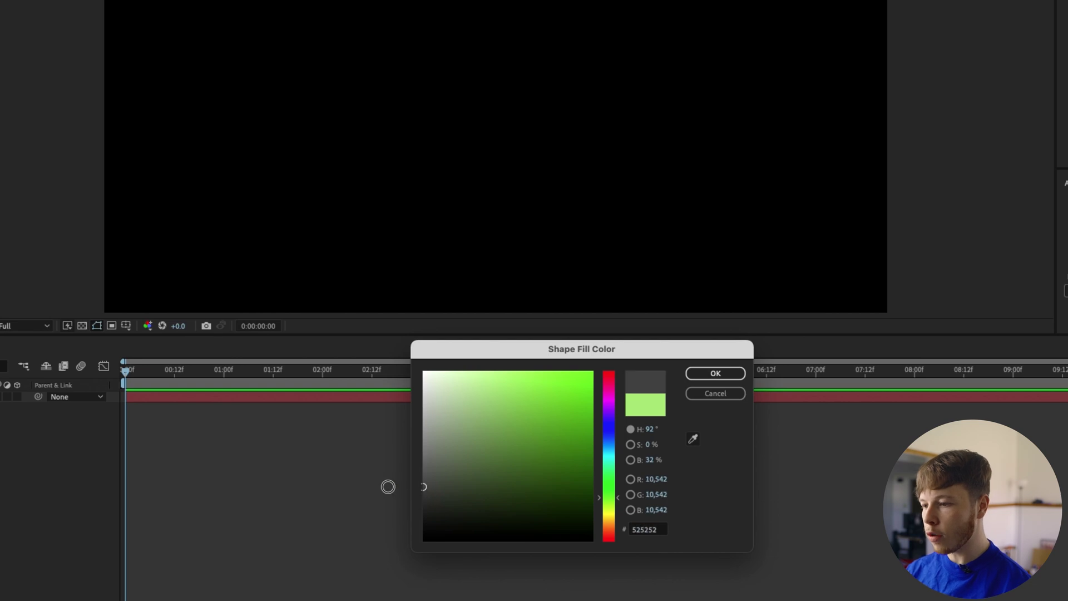
left_click(714, 379)
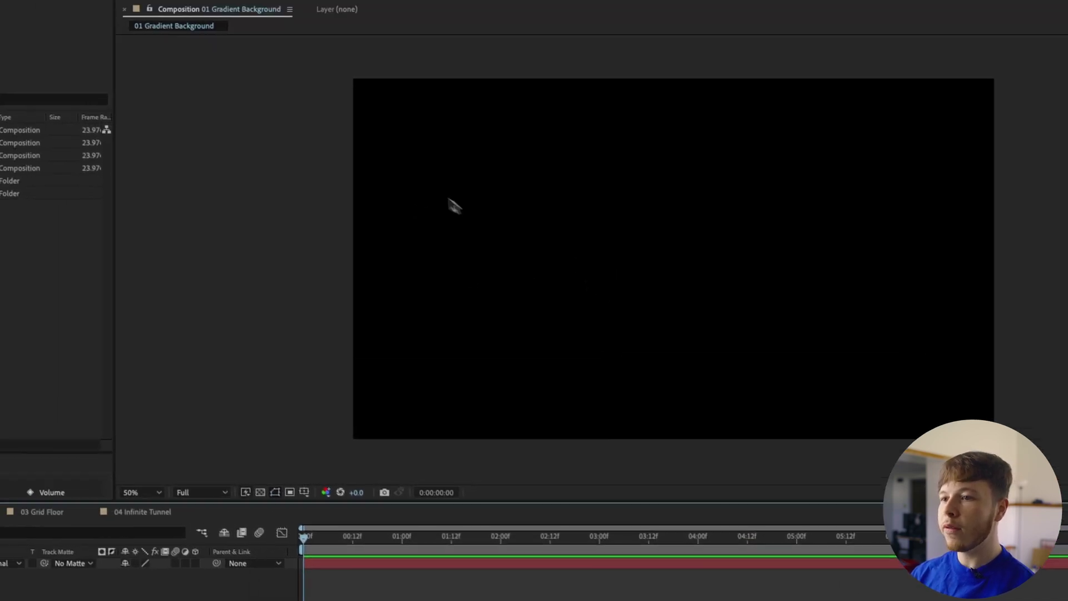
left_click_drag(385, 139, 658, 353)
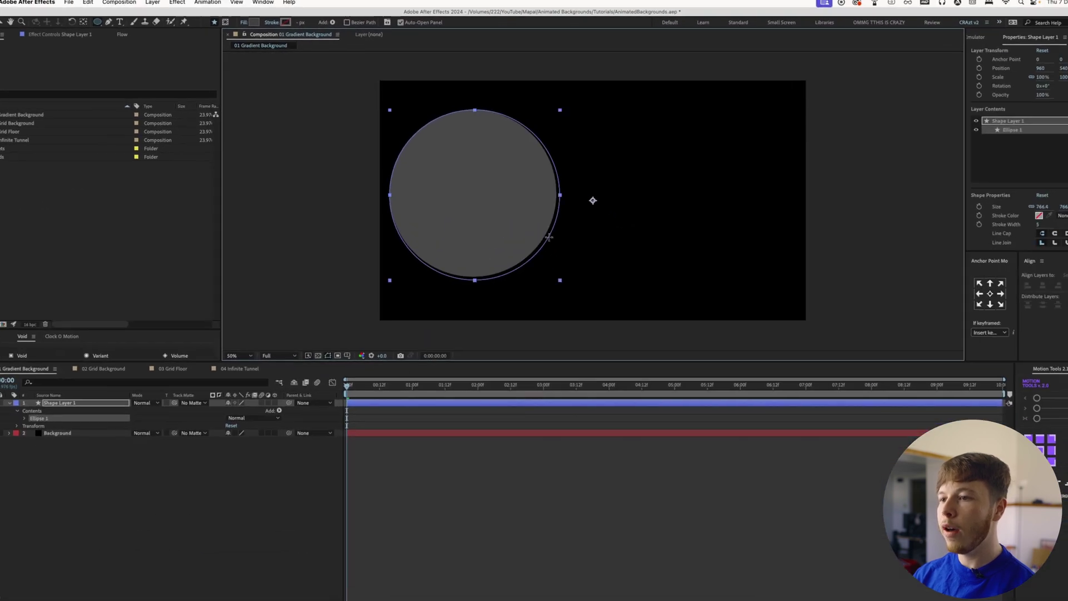
mouse_move(549, 237)
left_mouse_down()
mouse_move(512, 233)
mouse_move(512, 180)
mouse_move(568, 217)
mouse_move(560, 209)
left_mouse_up()
left_click(103, 383)
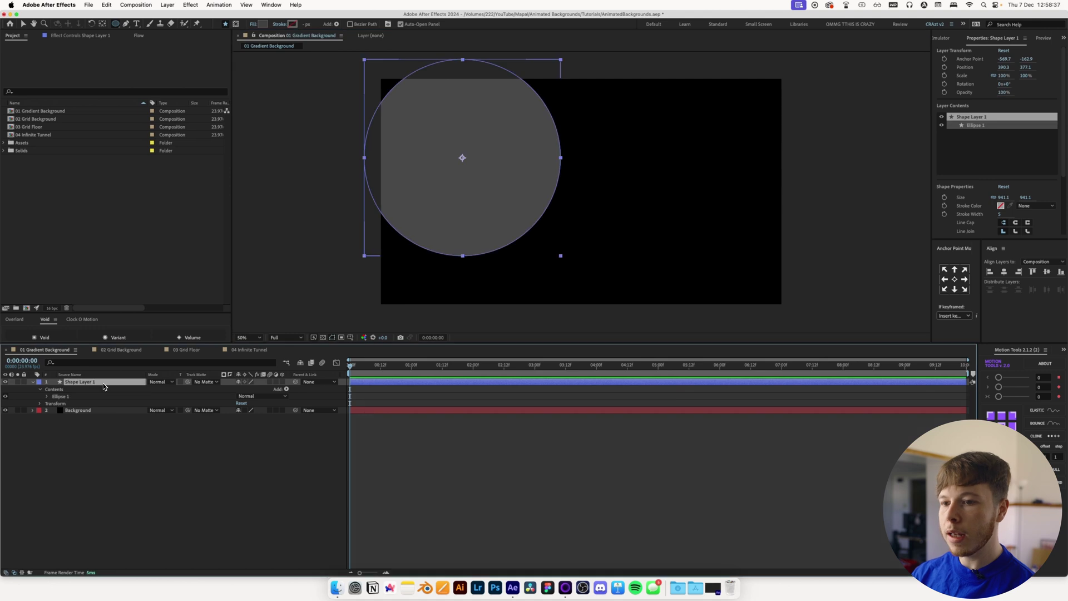
With no layer selected, set the fill to 949494 and draw a circle about 1297 px wide over the composition's lower-right area
left_click(149, 449)
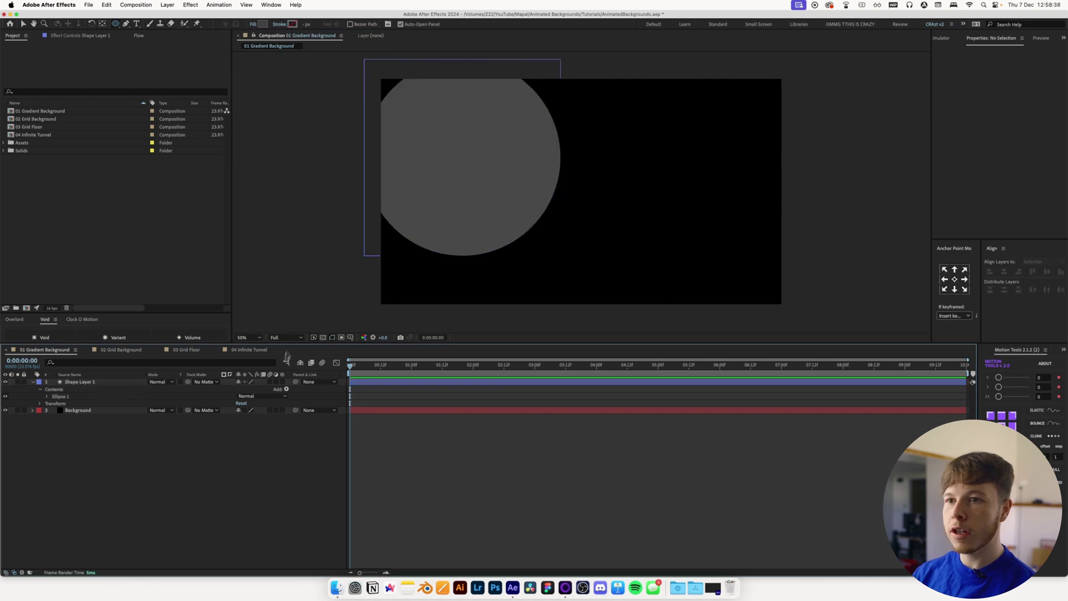
left_click(263, 25)
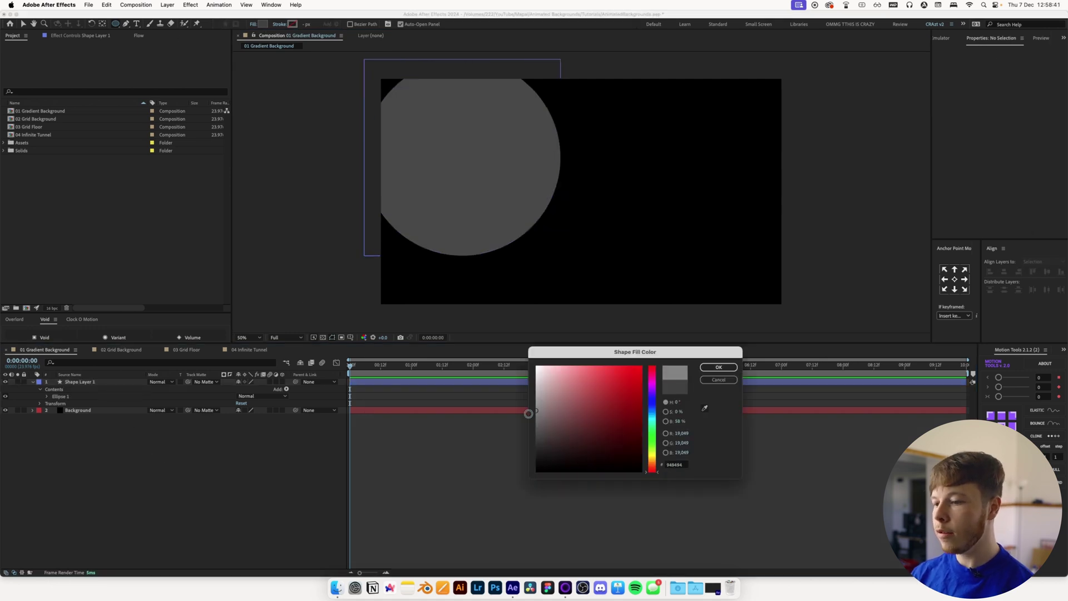
left_click(717, 372)
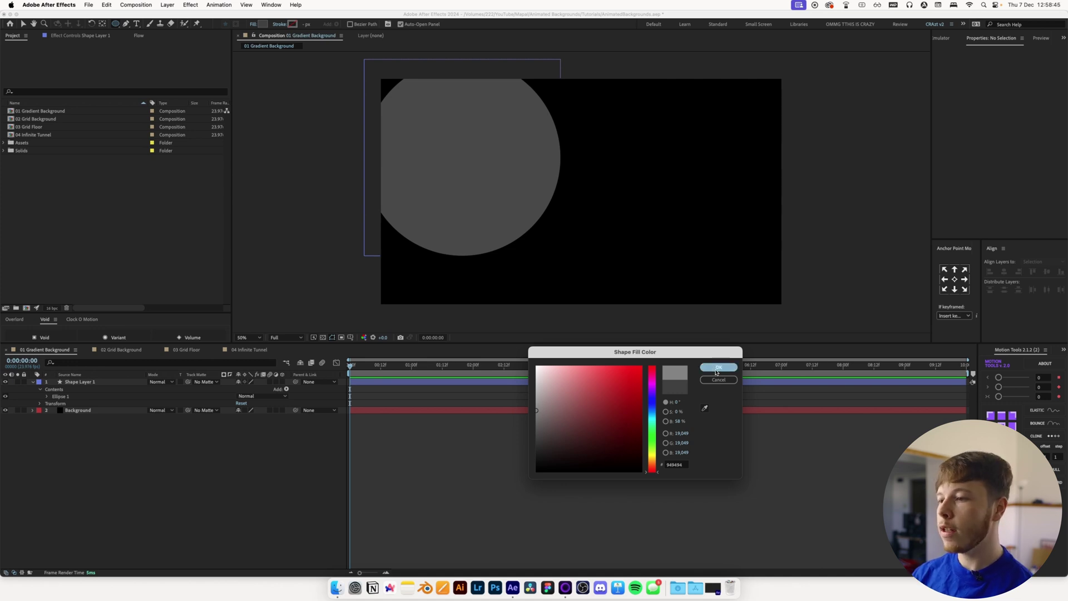
mouse_move(622, 160)
left_mouse_down()
mouse_move(788, 328)
mouse_move(810, 336)
mouse_move(877, 417)
mouse_move(801, 331)
mouse_move(815, 353)
left_mouse_up()
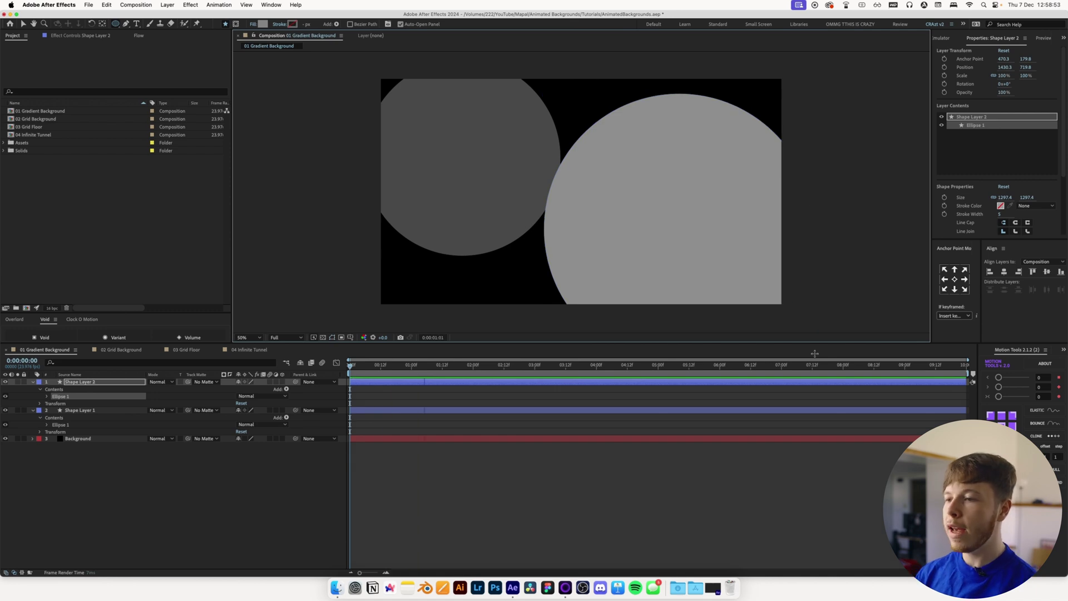
key("space")
left_click(350, 365)
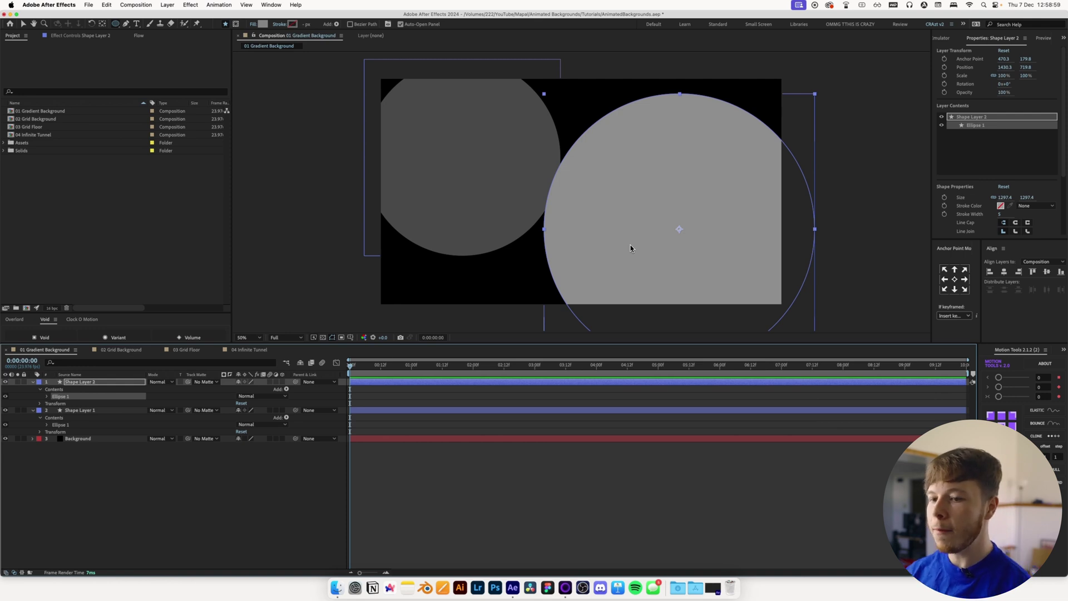
Deselect all layers and set the shape fill color to white (FFFFFF)
left_click(230, 472)
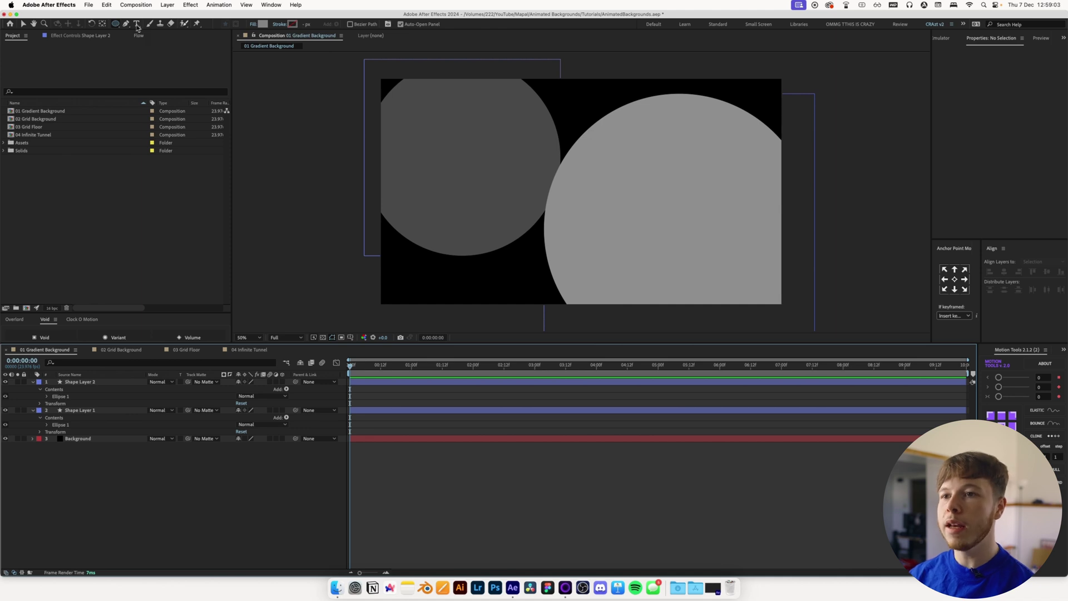
left_click(262, 24)
left_click_drag(560, 393, 524, 370)
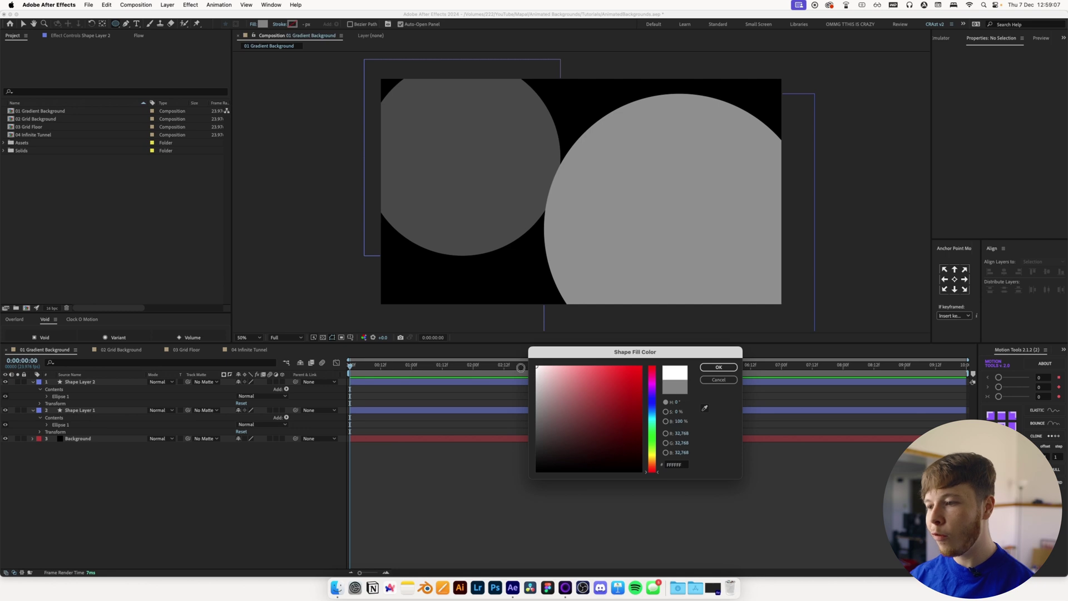
key("Return")
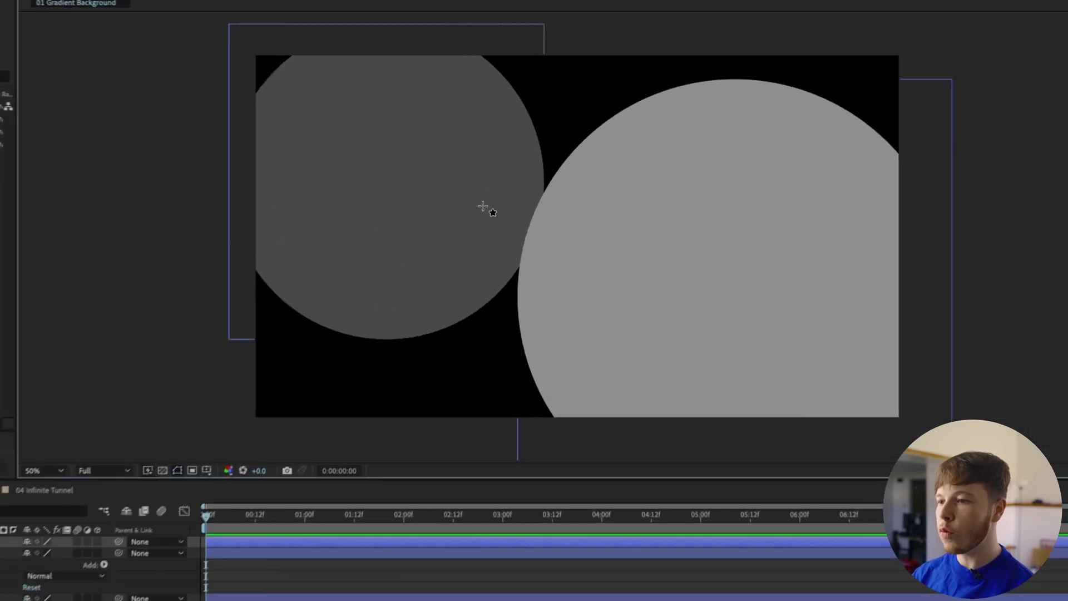
Draw a white ellipse about 394 × 277 px where the two grey circles meet, as its own shape layer
left_click_drag(527, 174, 552, 213)
mouse_move(516, 306)
left_mouse_down()
mouse_move(553, 334)
mouse_move(546, 341)
mouse_move(615, 321)
mouse_move(570, 304)
mouse_move(565, 317)
mouse_move(593, 322)
mouse_move(550, 369)
mouse_move(555, 353)
mouse_move(577, 350)
left_mouse_up()
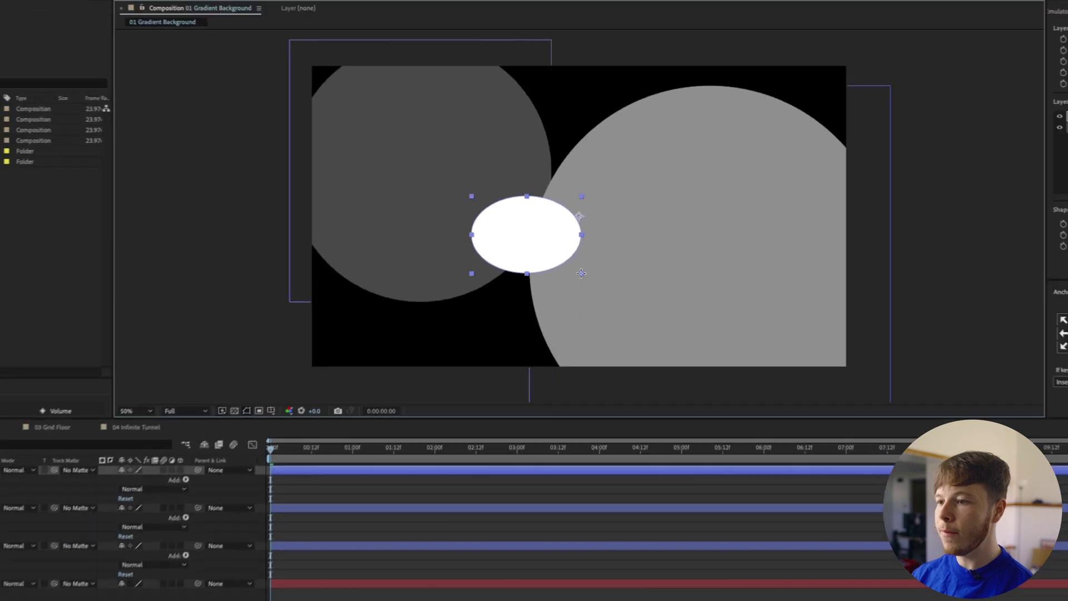
left_click_drag(581, 273, 581, 273)
left_click(113, 383)
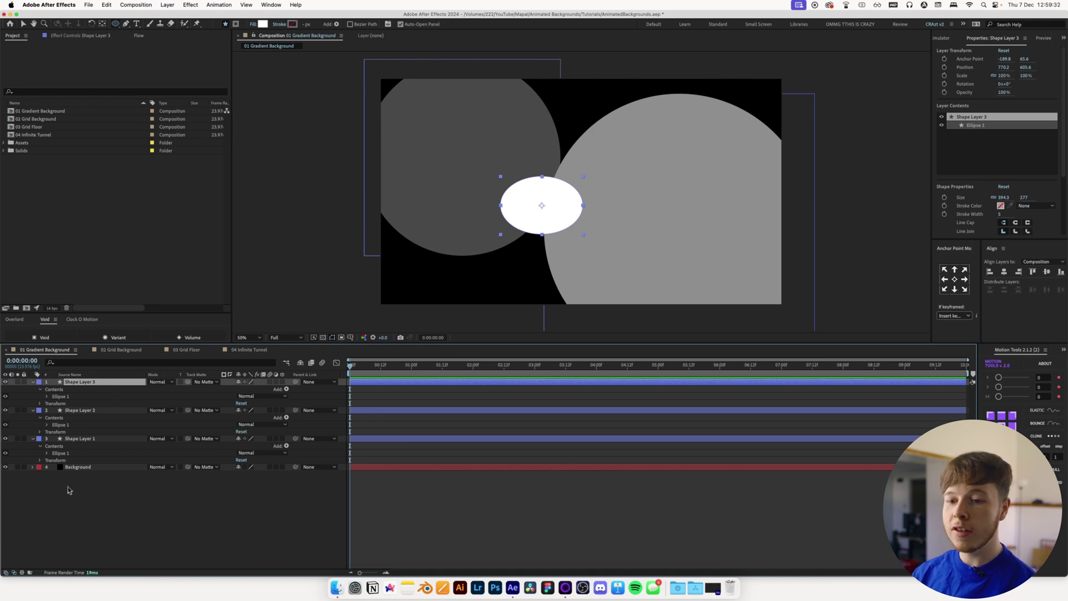
Collapse the layers' properties and give Shape Layer 1's Position the expression wiggle(1,1000)
left_click(117, 507)
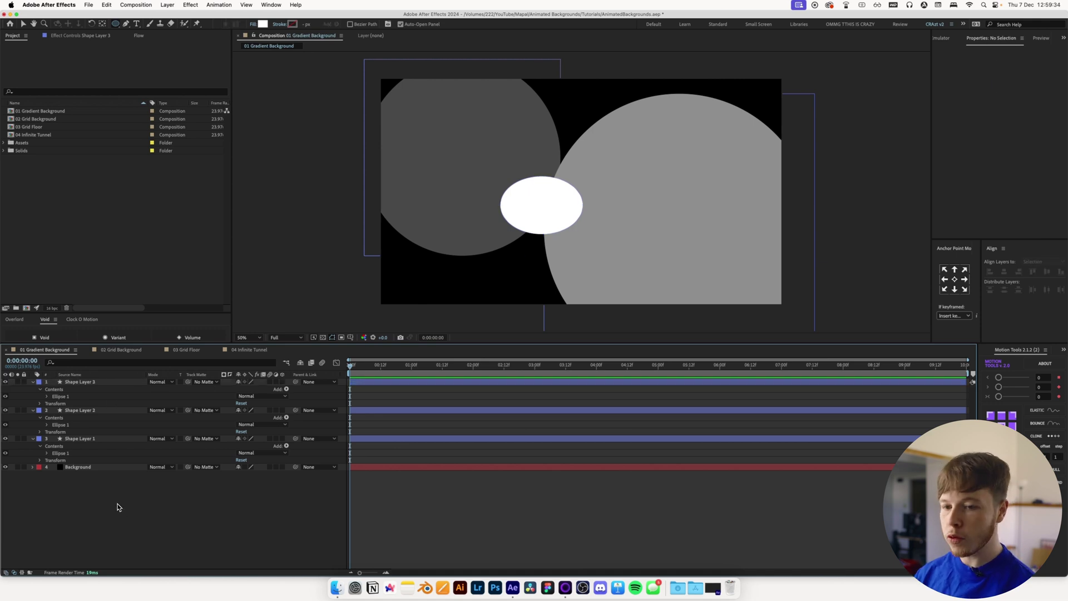
key("u")
left_click(77, 396)
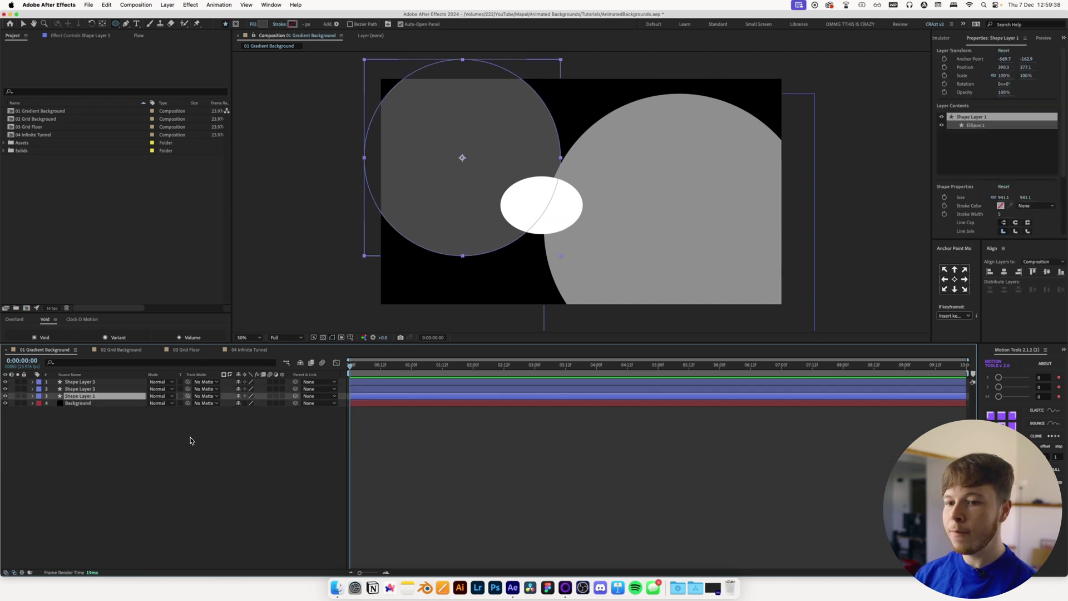
key("p")
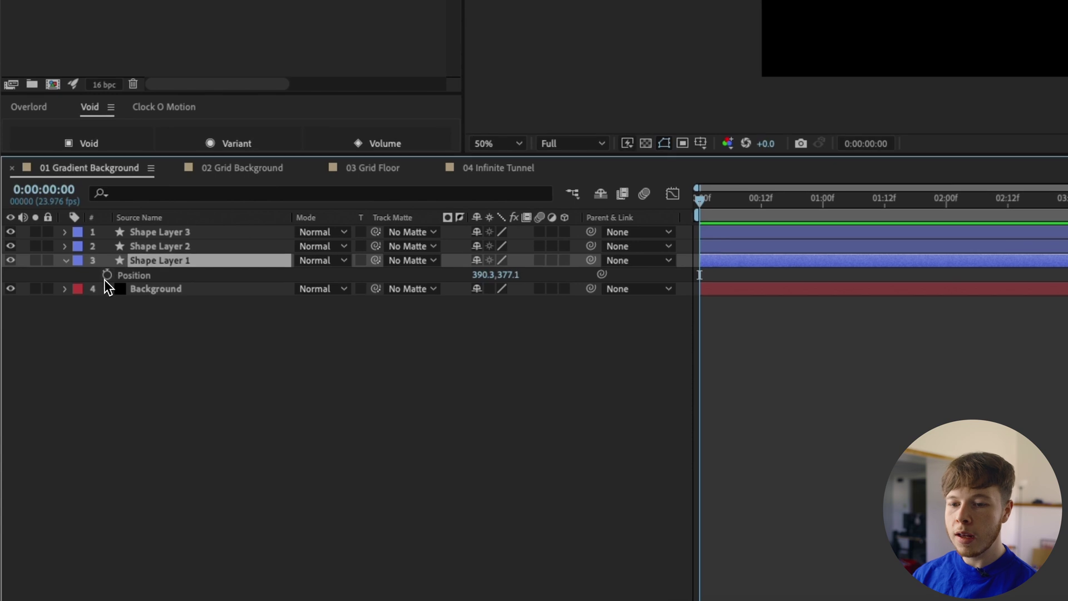
left_click(108, 275, "alt")
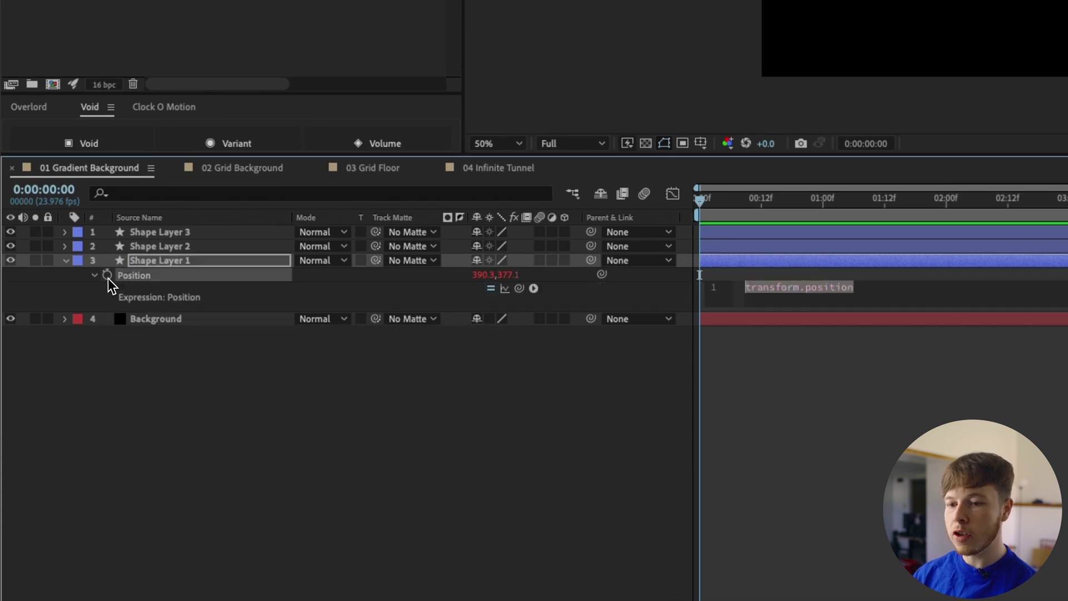
type("wiggle()")
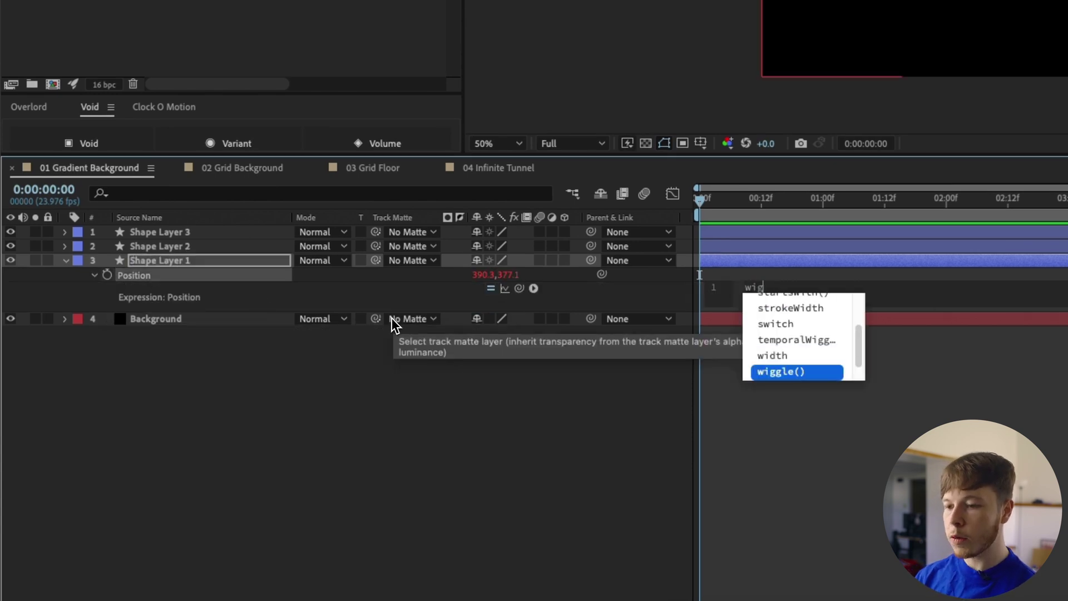
type("1,1000")
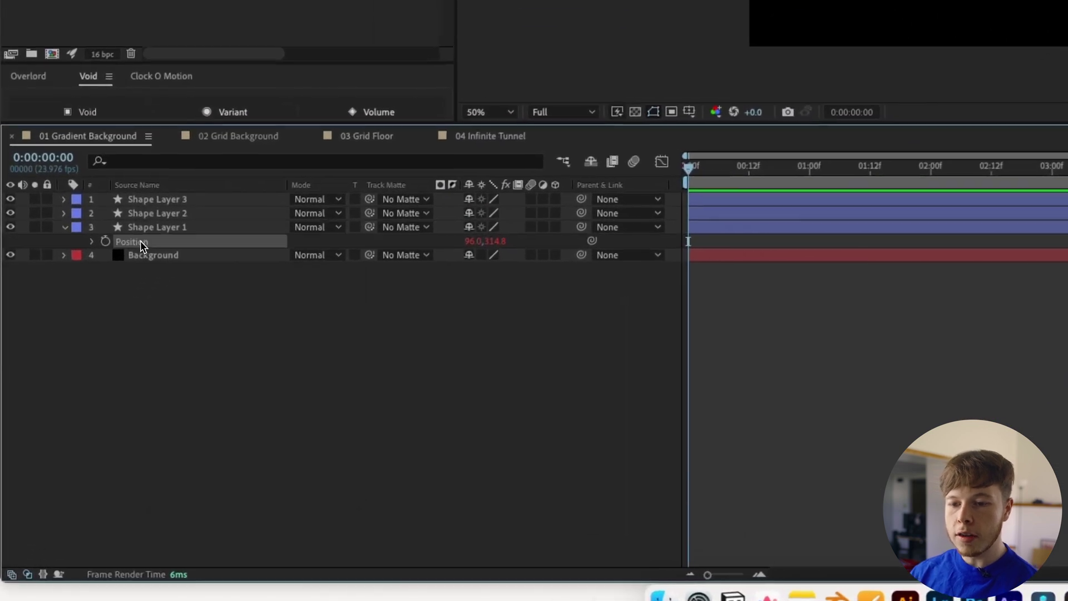
Copy only the Position expression from Shape Layer 1 to Shape Layers 2 and 3, and scrub through the animation to check it
right_click(71, 403)
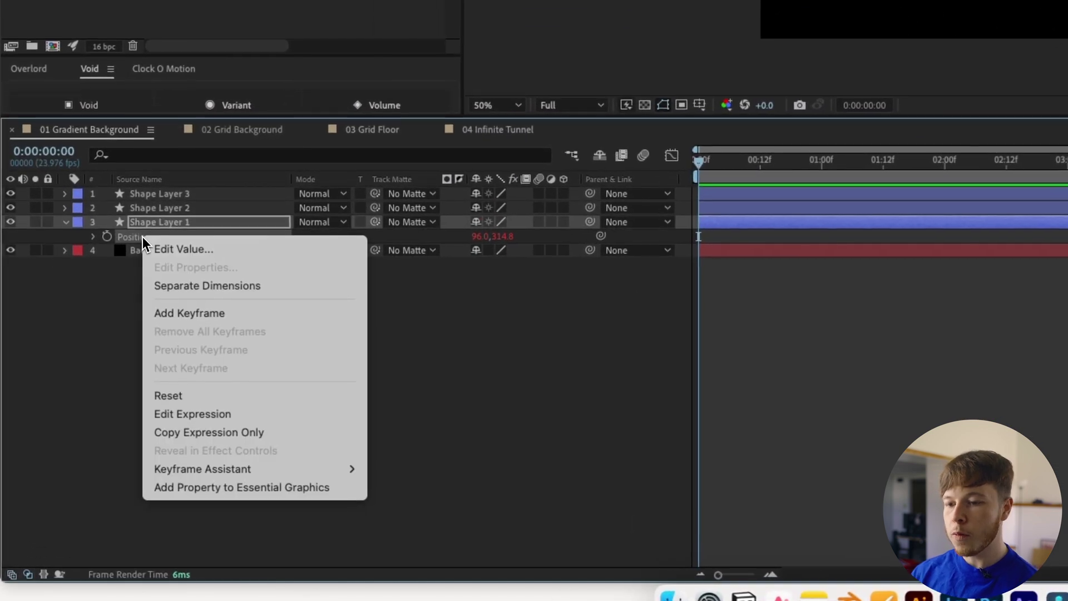
left_click(274, 436)
left_click(160, 201)
left_click(163, 197, "shift")
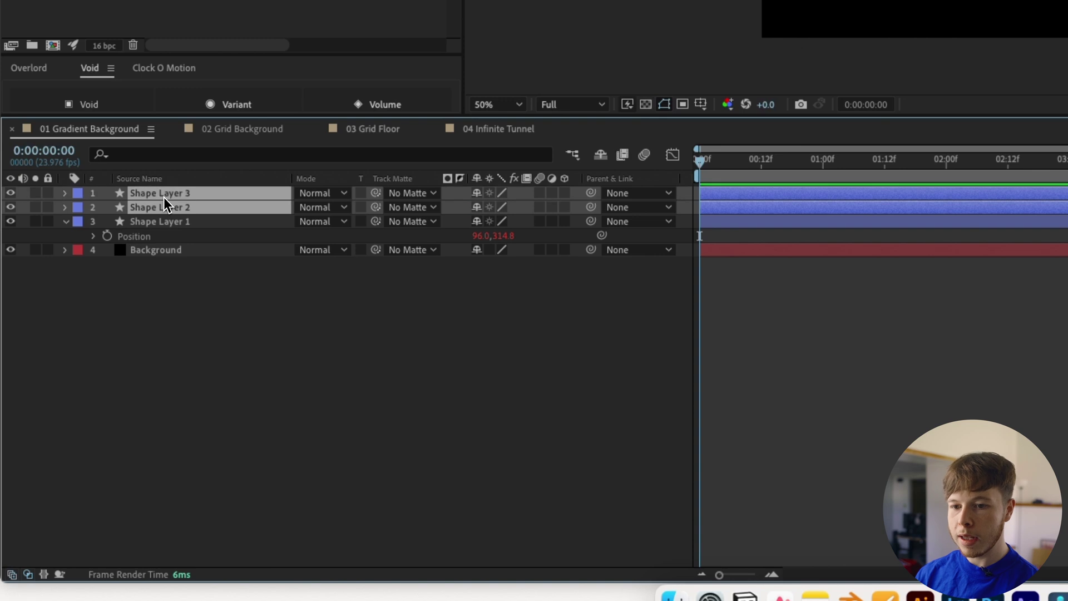
key("super+v")
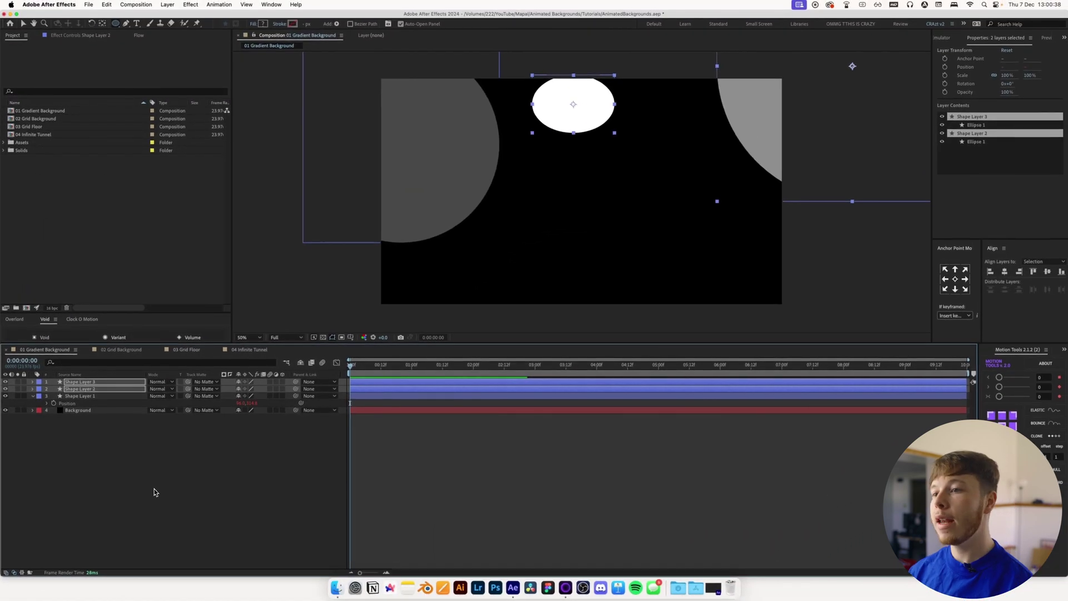
left_click(154, 492)
left_click_drag(353, 362, 646, 387)
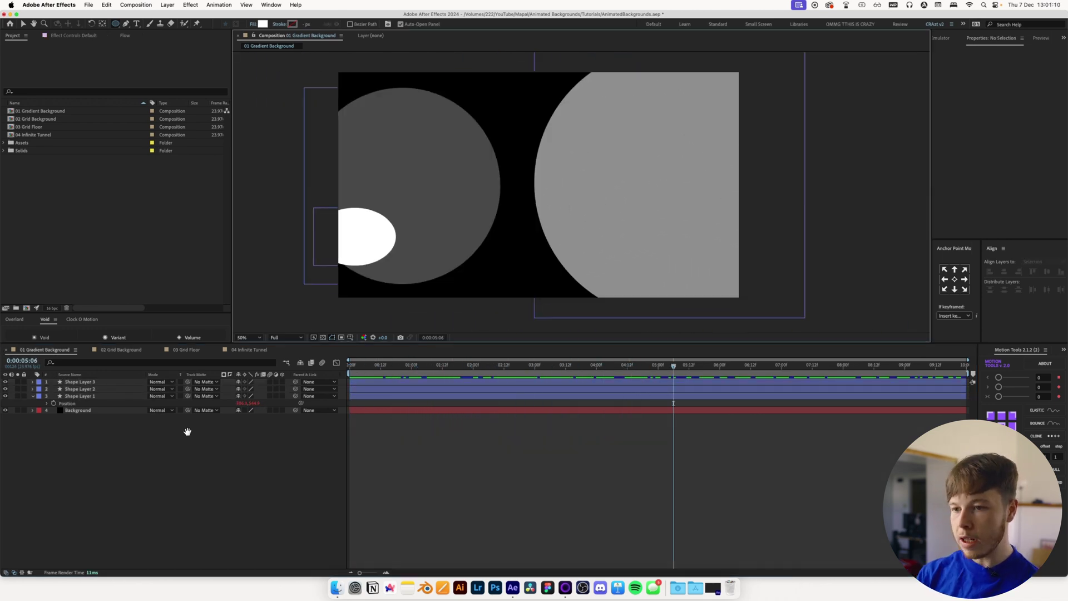
Add an adjustment layer above the shapes, apply Fast Box Blur to it and show its effect controls
key("super+alt+y")
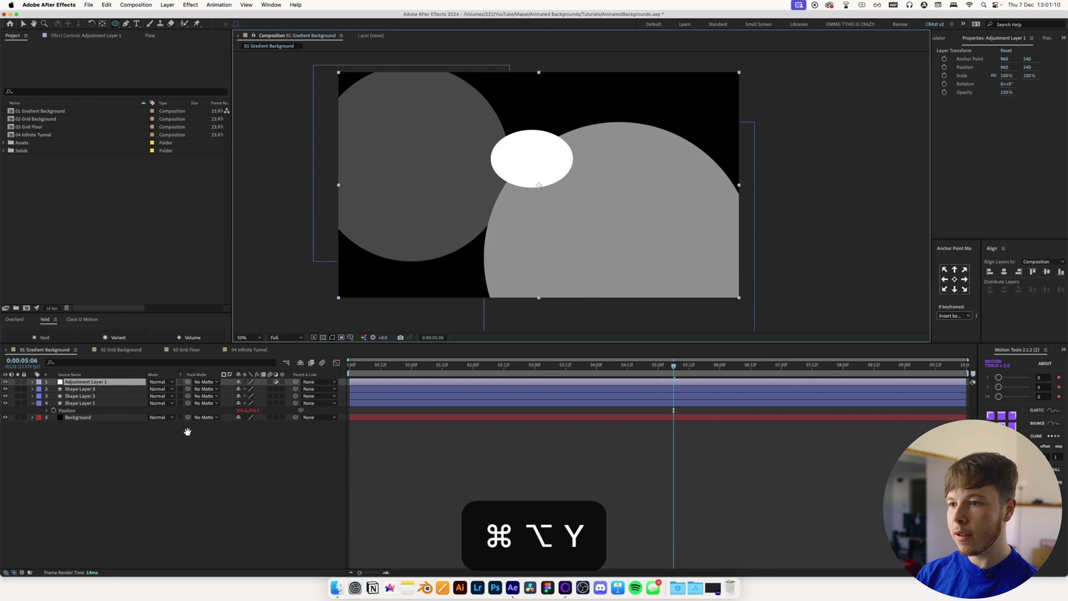
key("ctrl+space")
type("fast")
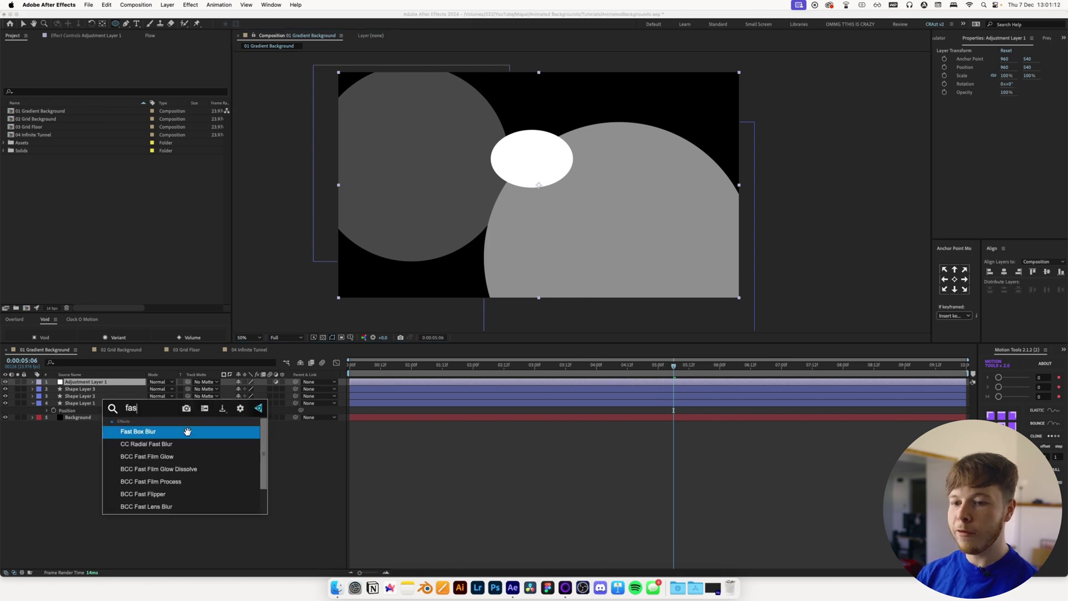
key("Return")
left_click(85, 35)
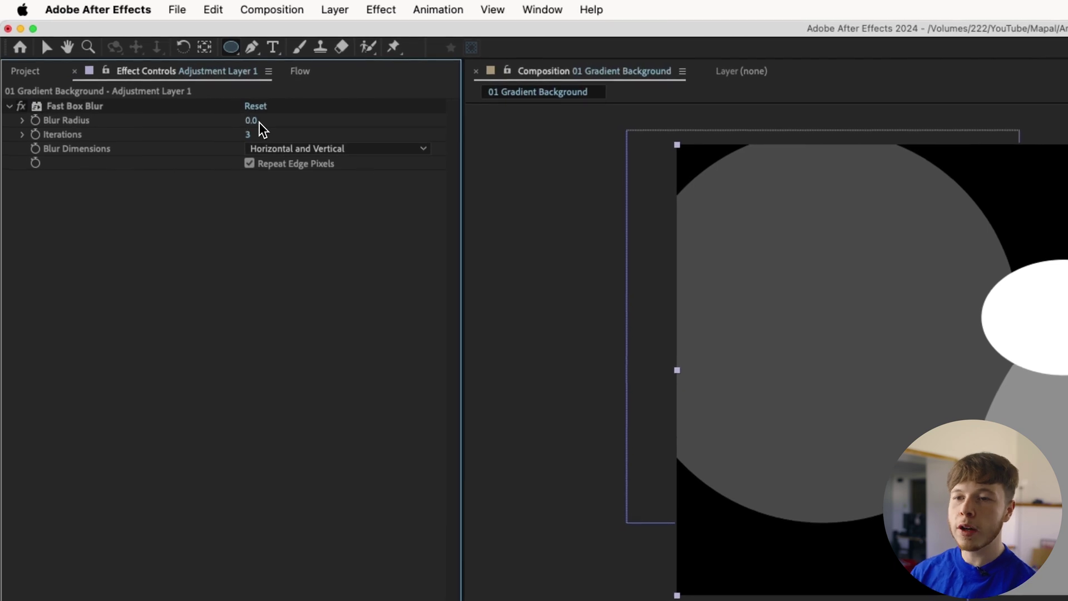
Set the Fast Box Blur on the adjustment layer to 6 iterations and a blur radius of 37
left_click(249, 135)
type("6")
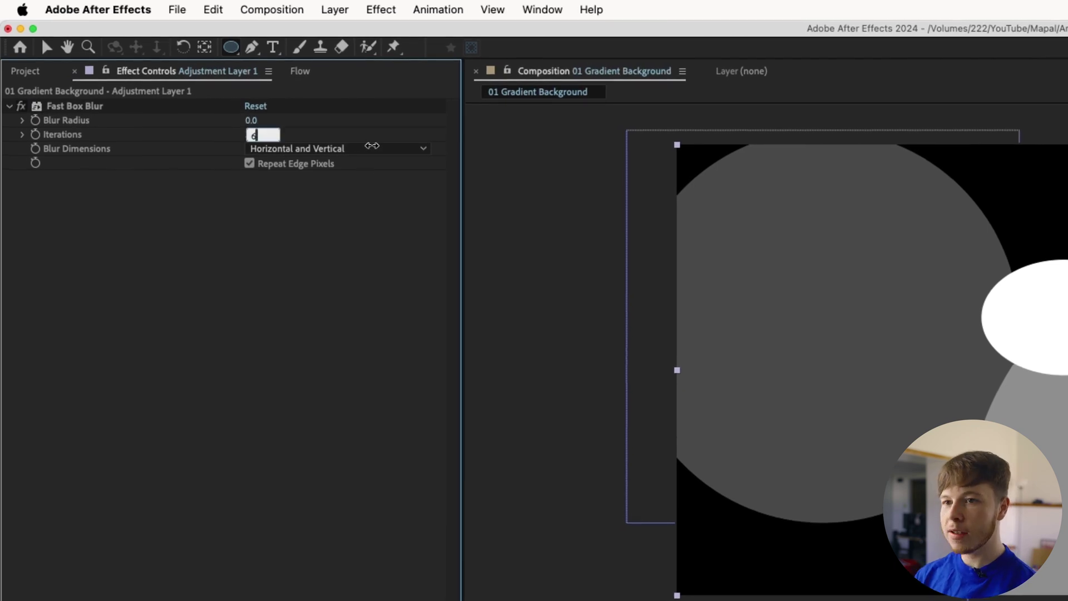
key("Return")
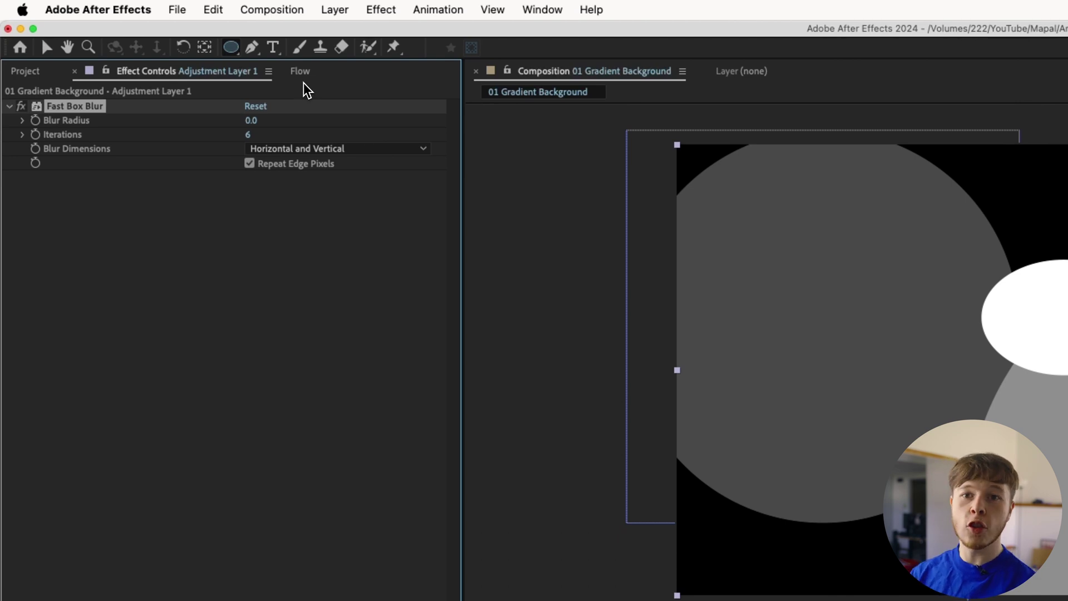
left_click_drag(251, 121, 286, 134)
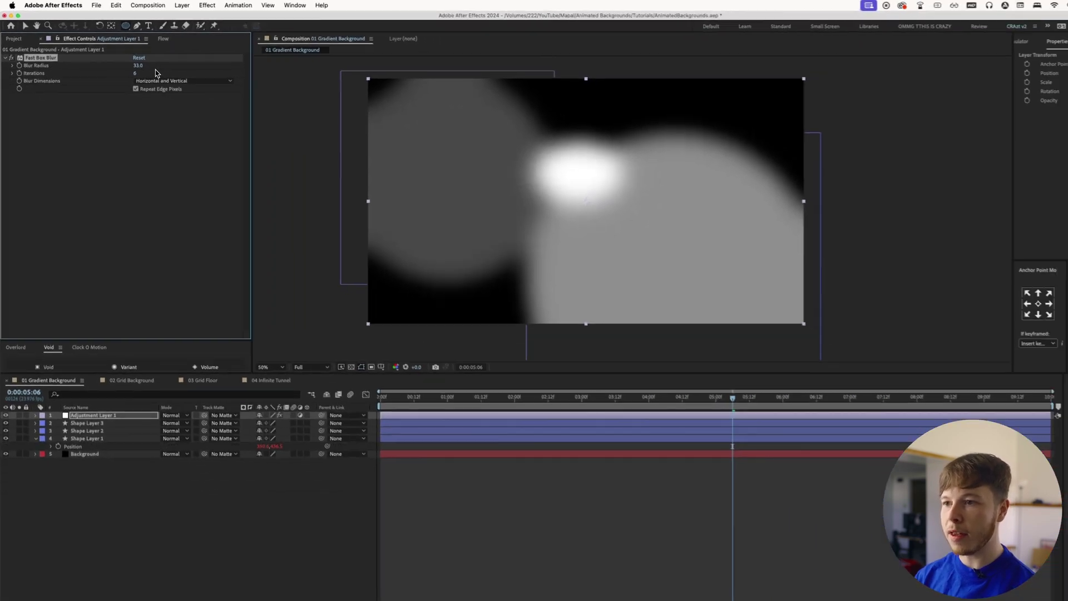
left_click_drag(248, 123, 257, 124)
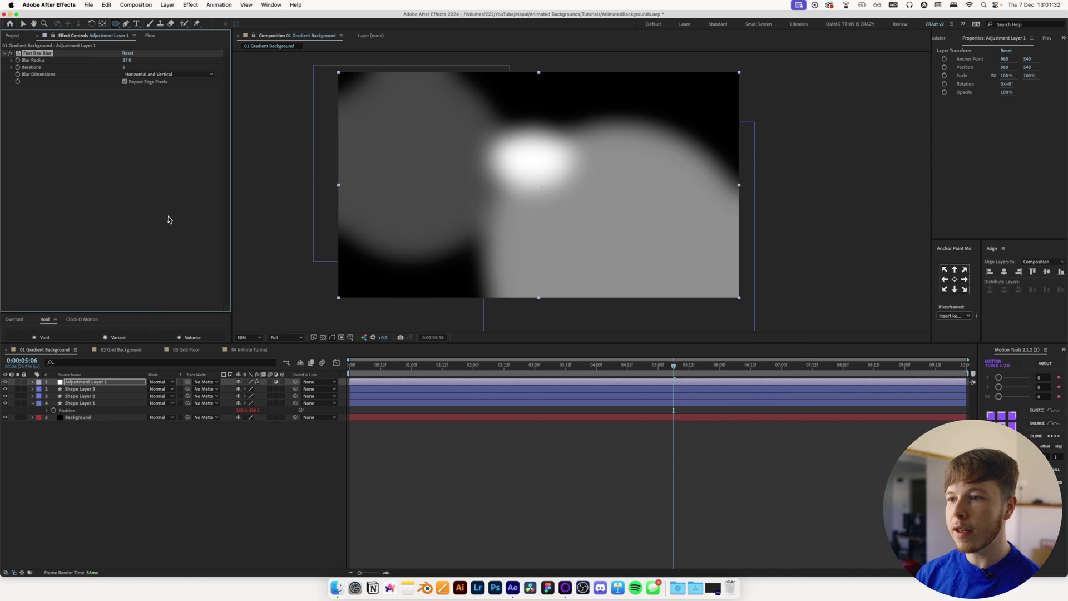
Apply Turbulent Displace to the adjustment layer and place it above Fast Box Blur in the effect order
key("ctrl+space")
type("turb")
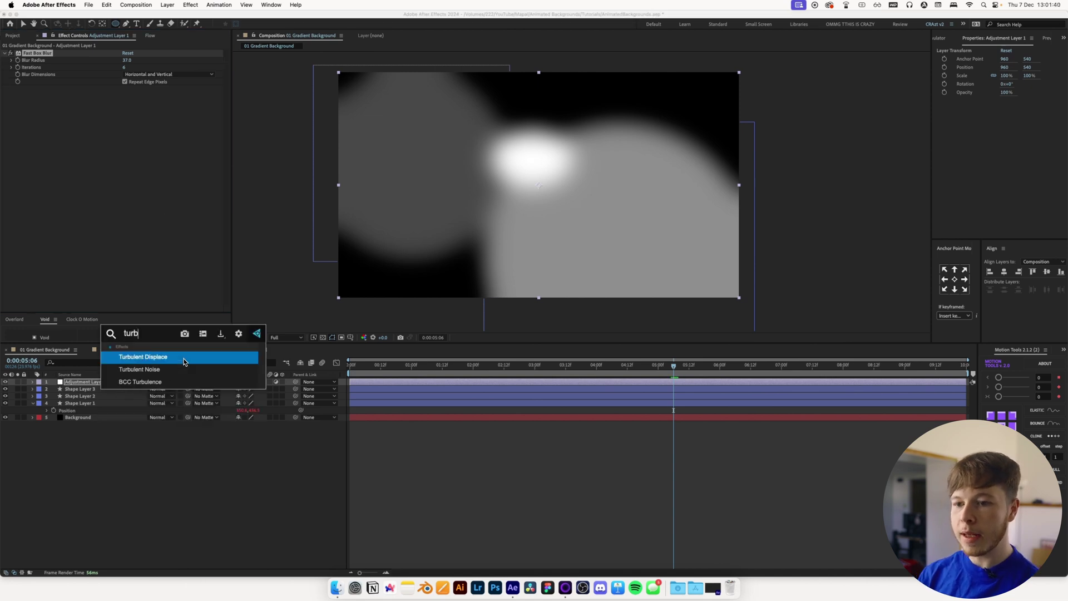
key("Return")
left_click_drag(30, 88, 52, 53)
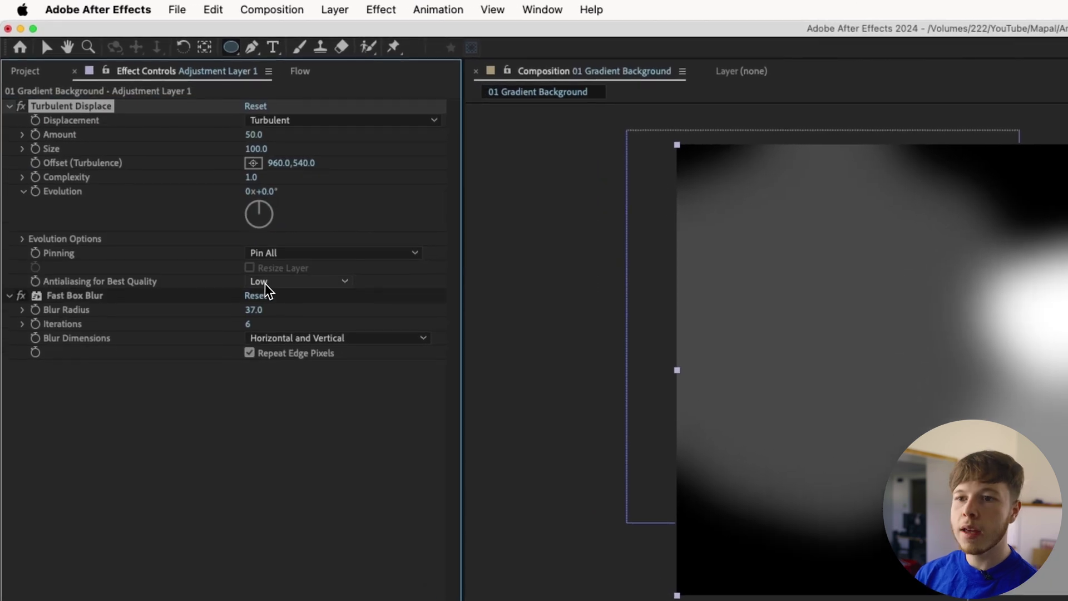
With Fast Box Blur temporarily switched off, set Turbulent Displace to amount 217 and size 109, and re-enable the blur
left_click(21, 296)
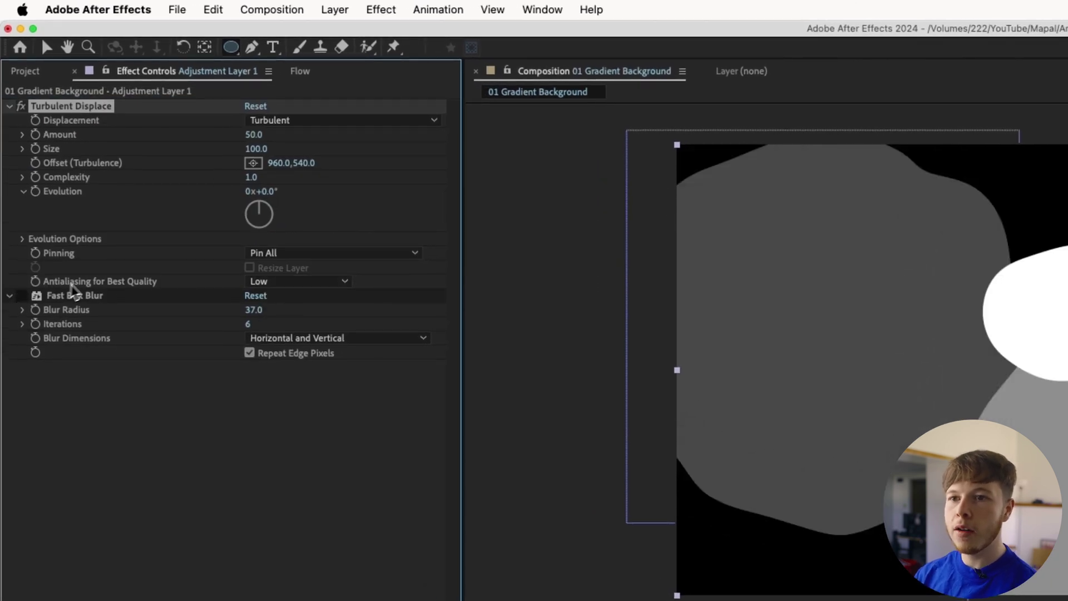
left_click_drag(257, 139, 400, 148)
left_click_drag(261, 149, 284, 170)
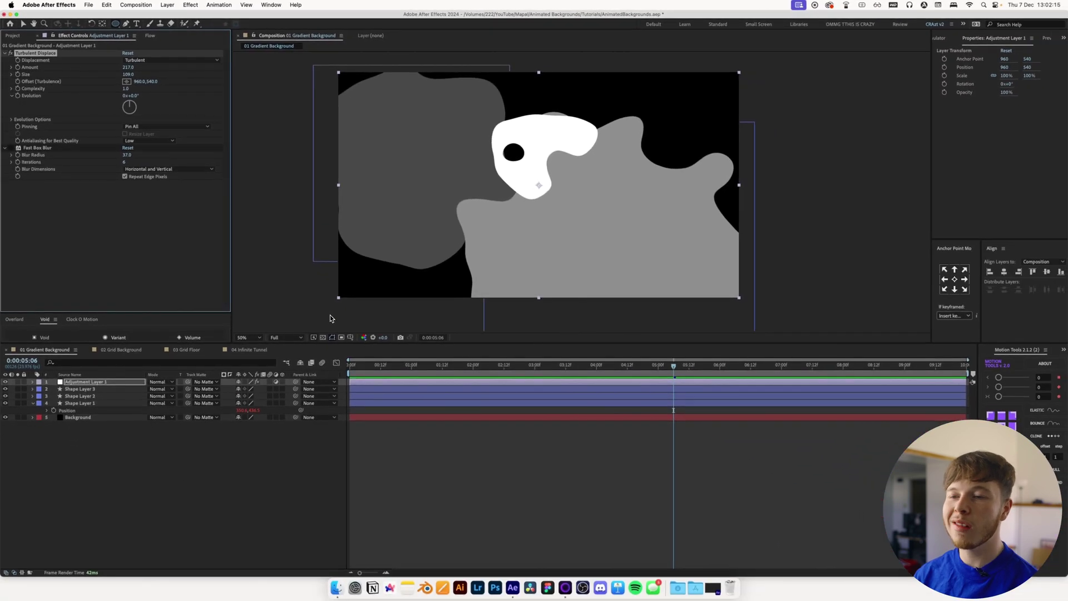
left_click(10, 147)
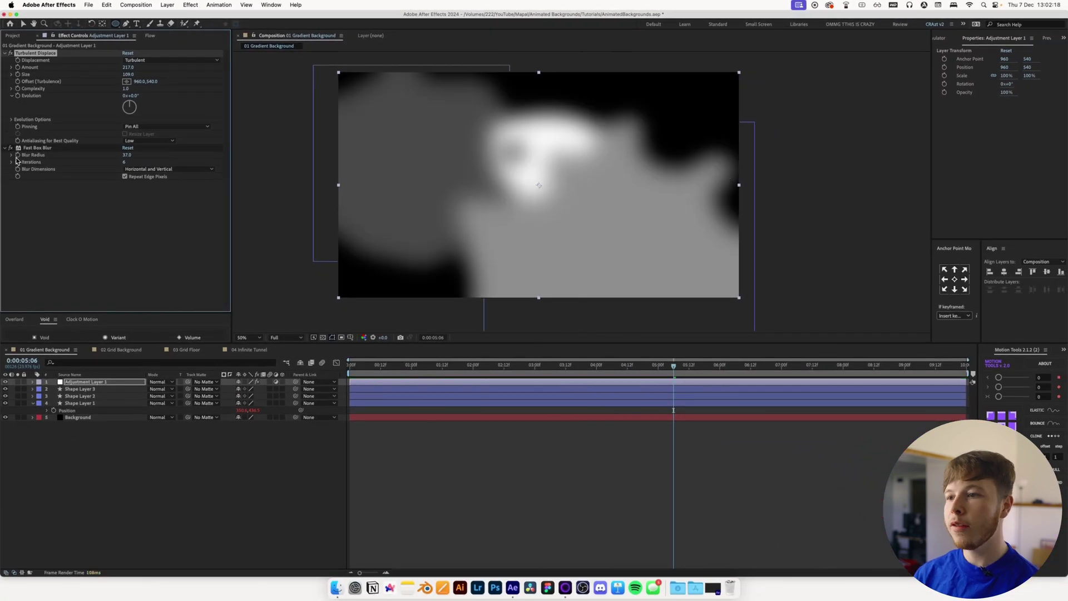
Raise the Turbulent Displace size to 259 and the blur radius to about 57, checking different moments of the animation
left_click_drag(366, 369, 455, 368)
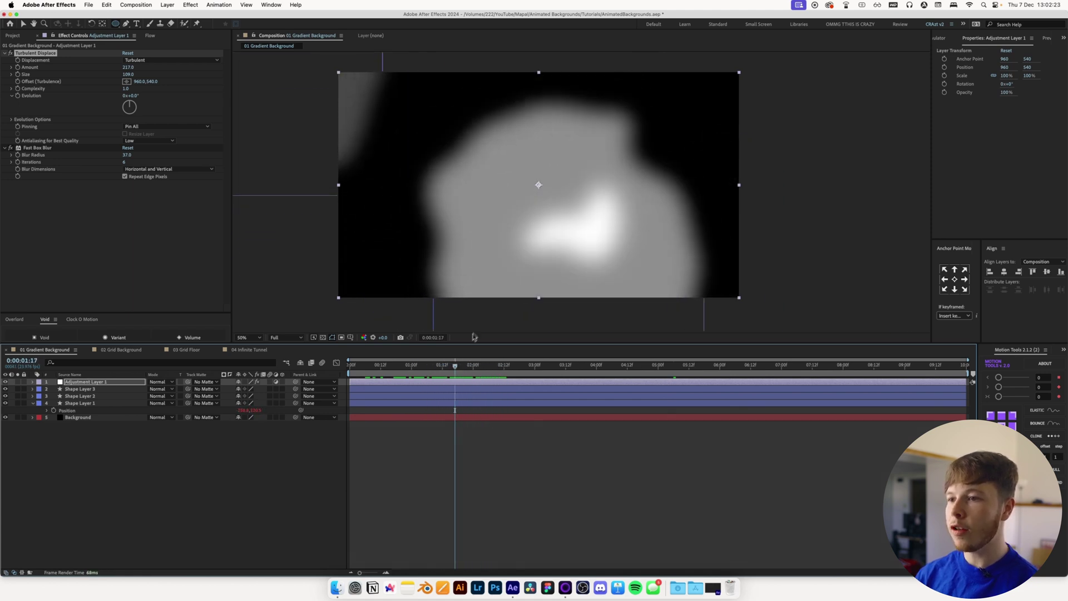
left_click_drag(132, 75, 210, 92)
left_click_drag(416, 367, 471, 376)
left_click_drag(124, 155, 135, 156)
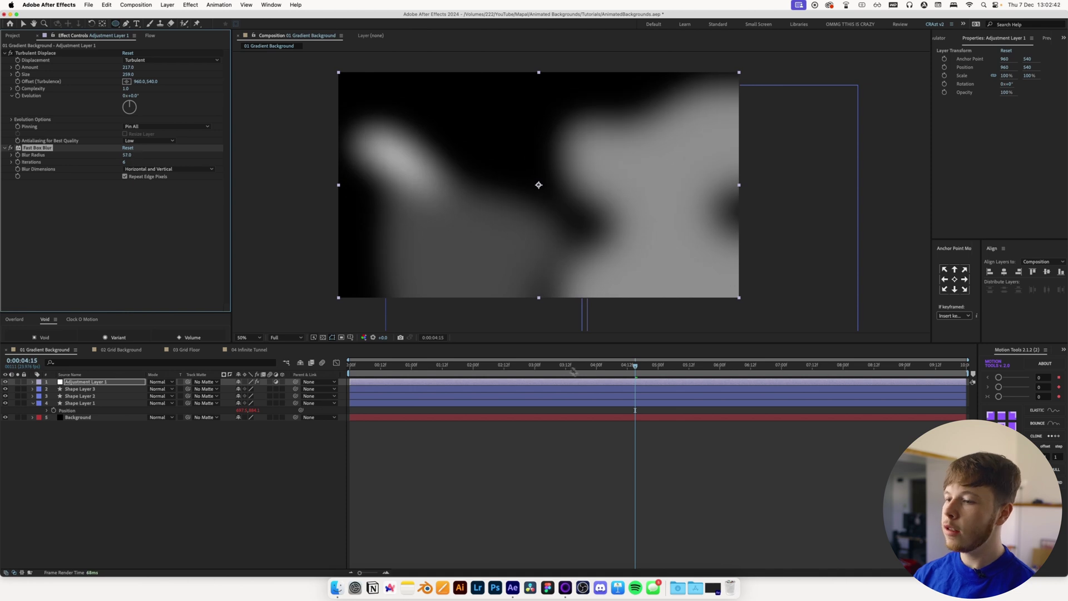
mouse_move(529, 378)
left_mouse_down()
mouse_move(424, 377)
mouse_move(517, 377)
left_mouse_up()
Scale the Background layer up to 114% so it extends past the composition edges
left_click(161, 467)
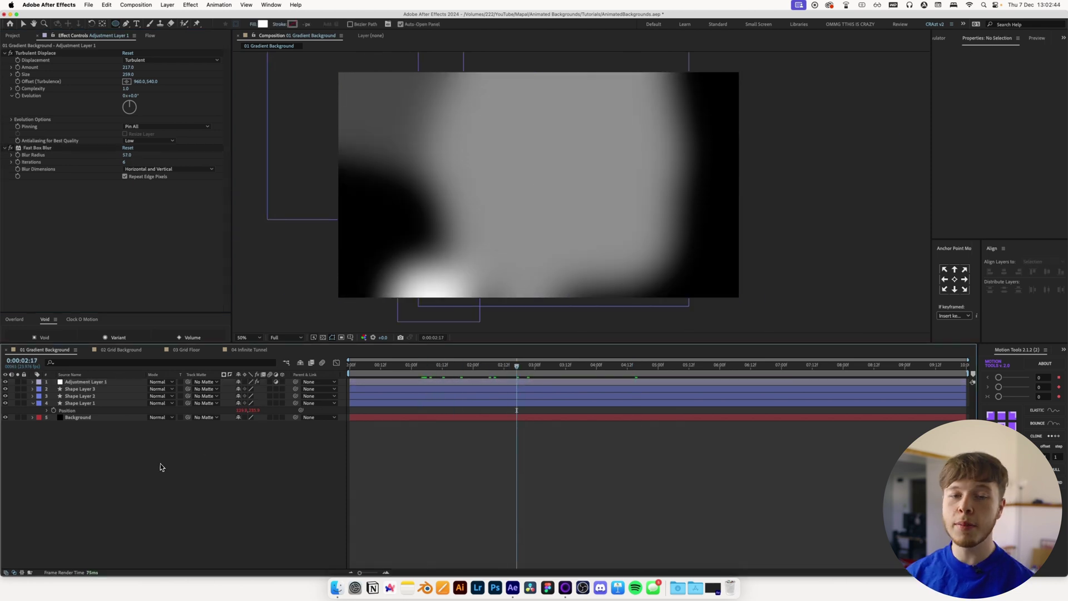
left_click(95, 418)
key("s")
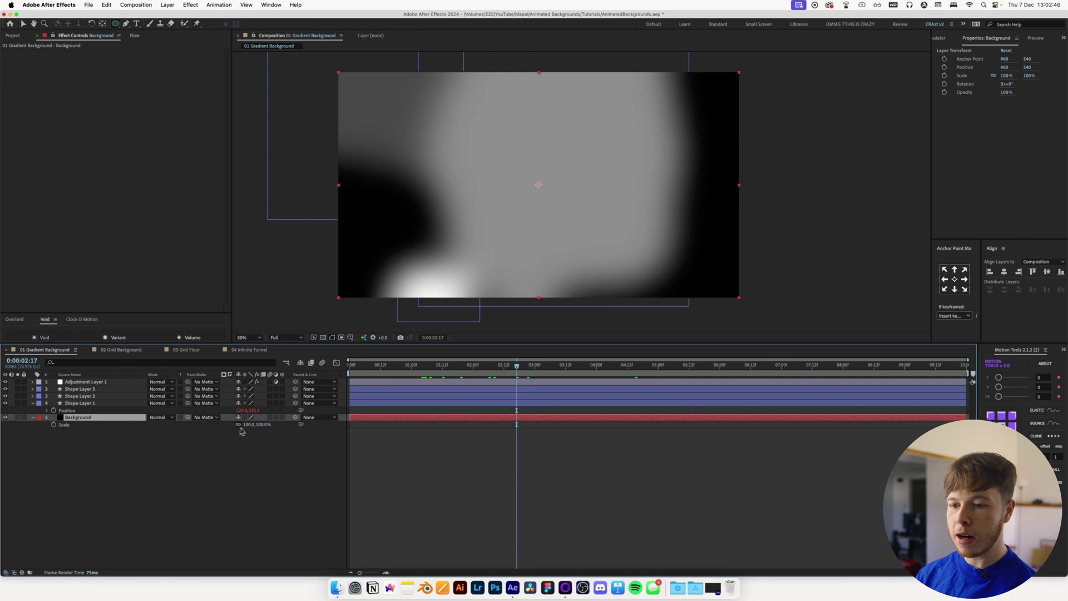
left_click_drag(248, 428, 256, 429)
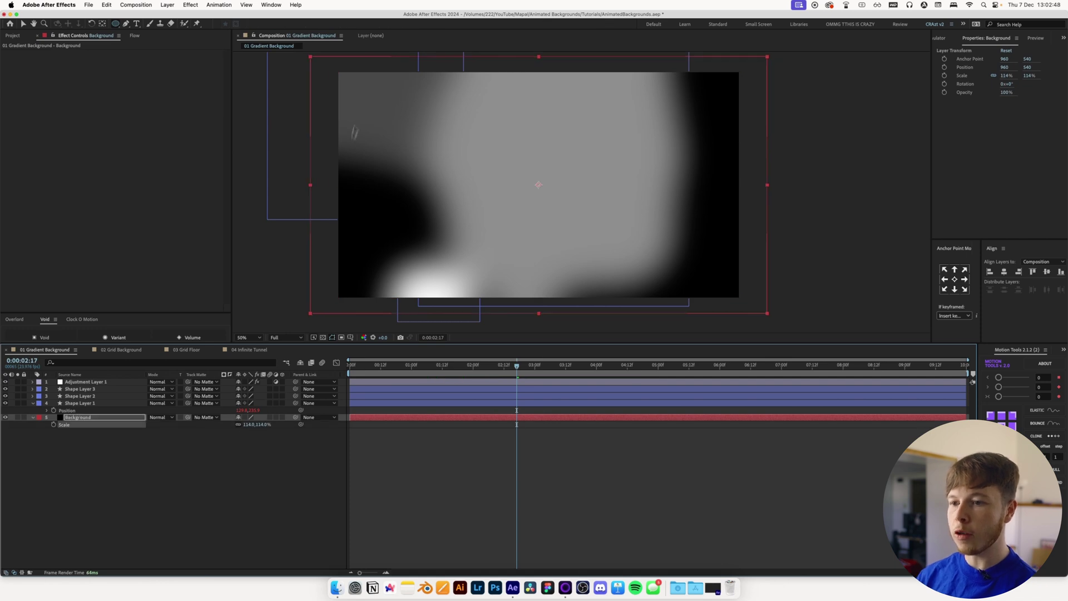
Pre-compose all five layers into a composition named Background Gradient PRE
left_click_drag(150, 530, 62, 352)
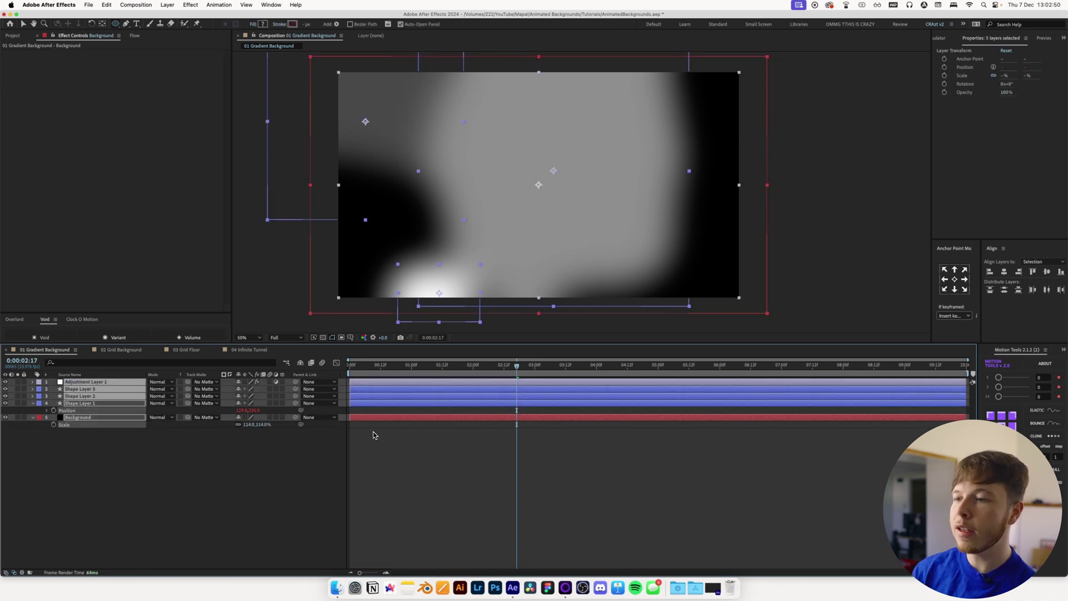
key("super+shift+c")
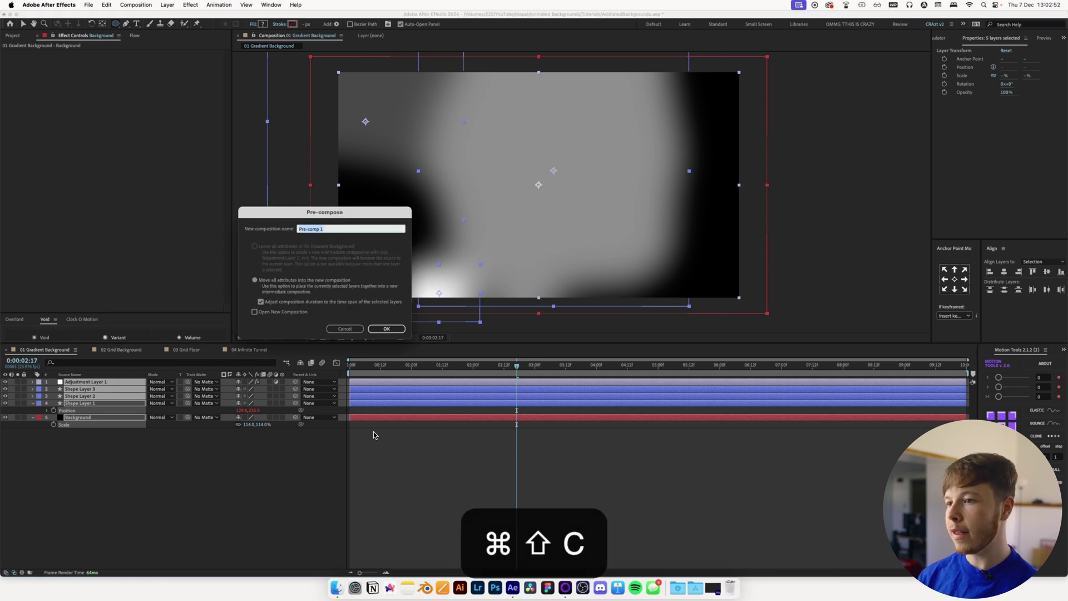
type("Background Gradient")
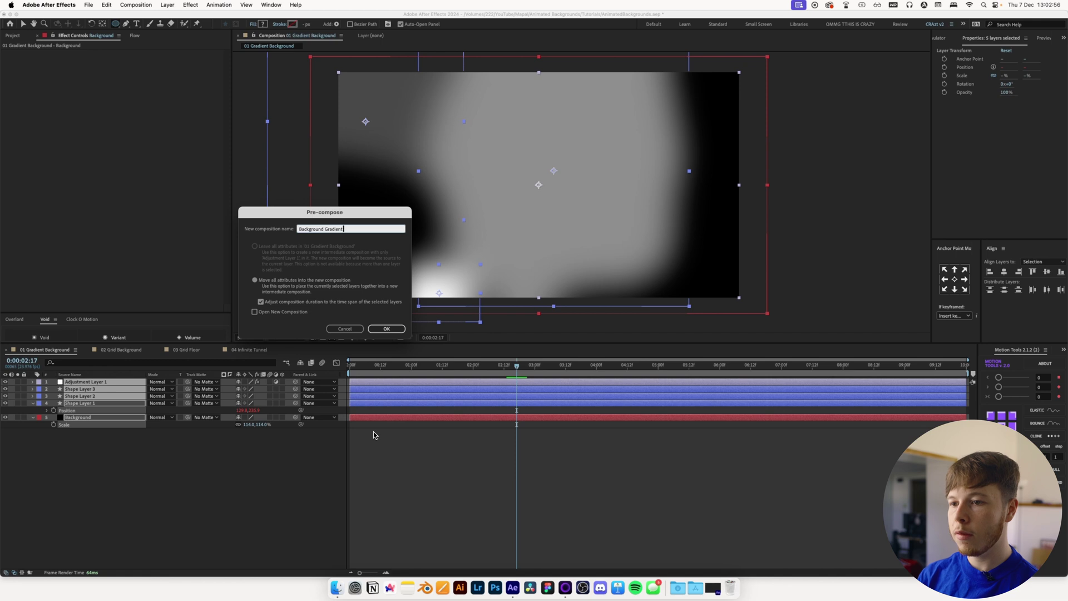
key("Return")
Add a new adjustment layer above the pre-comp, apply S_FlysEyeCircles to it and scrub through the animation to check it
key("super+alt+y")
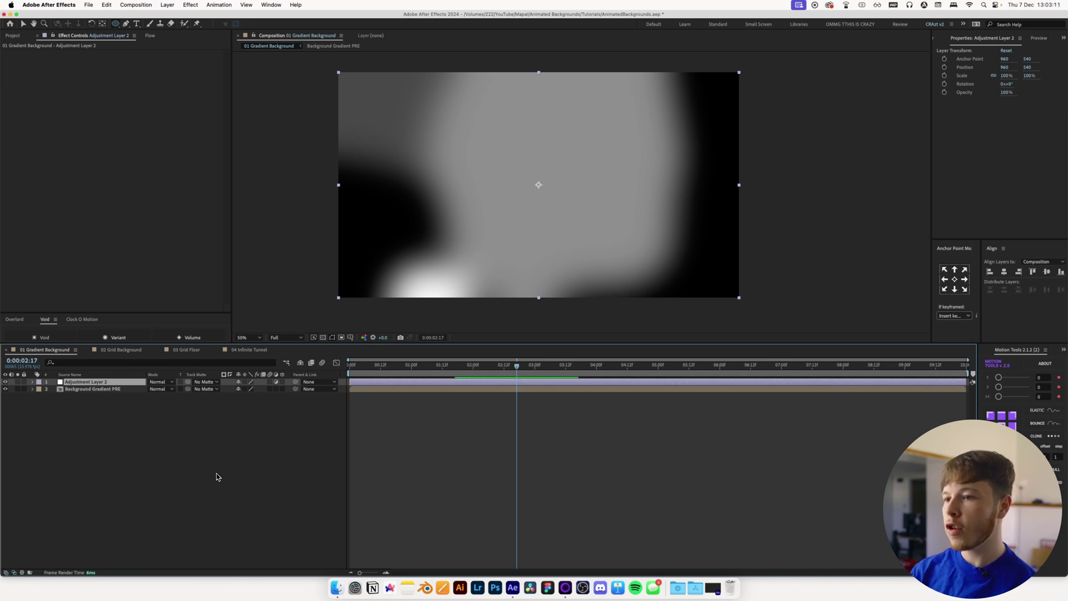
key("ctrl+space")
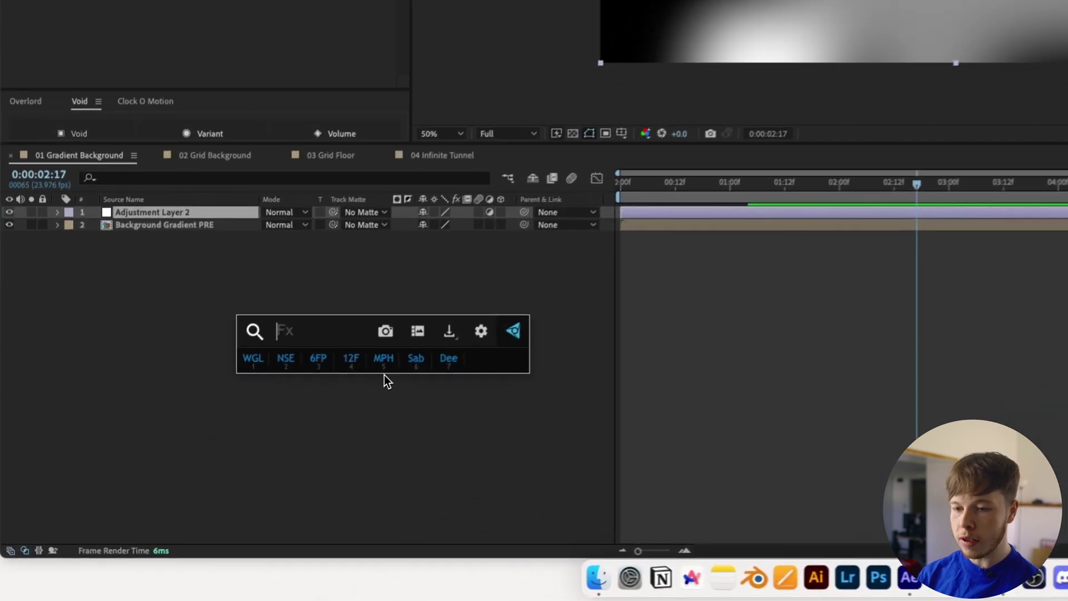
type("fly")
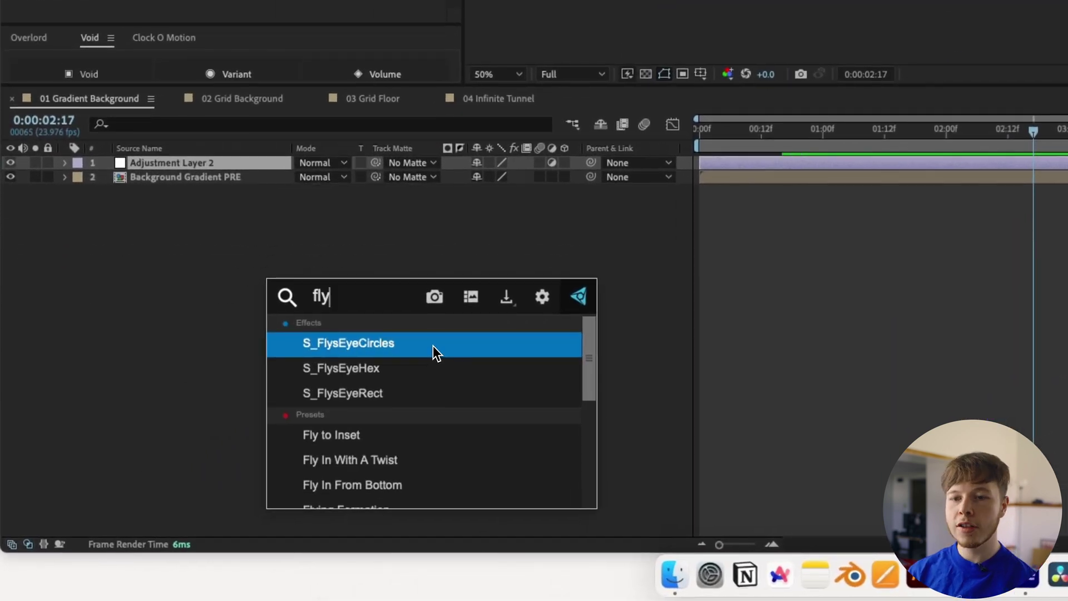
left_click(433, 347)
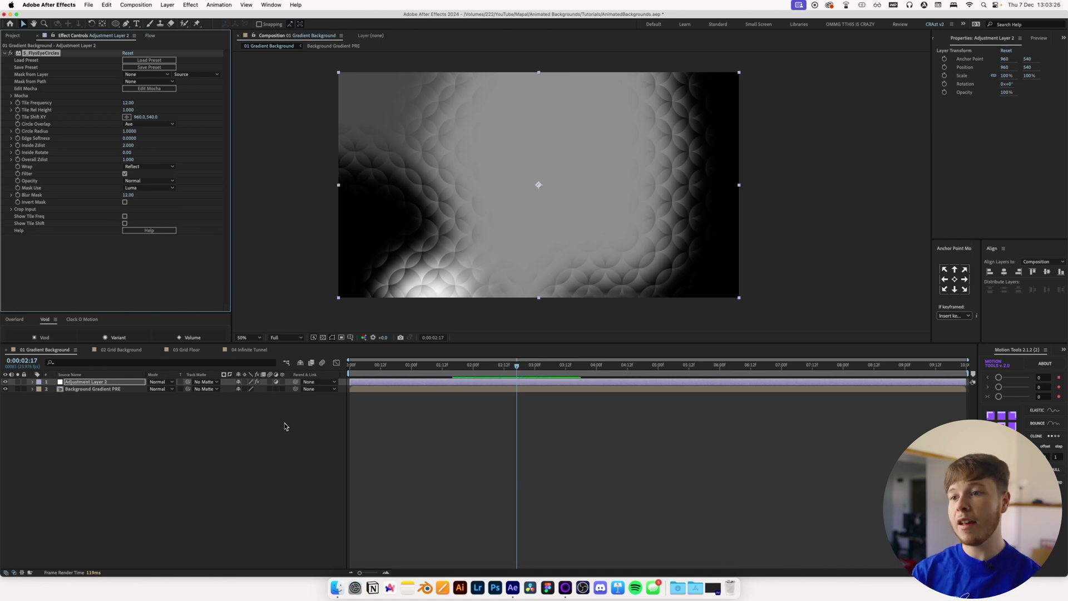
left_click_drag(381, 373, 641, 332)
Apply the Curves effect to the Background Gradient PRE layer
left_click(86, 388)
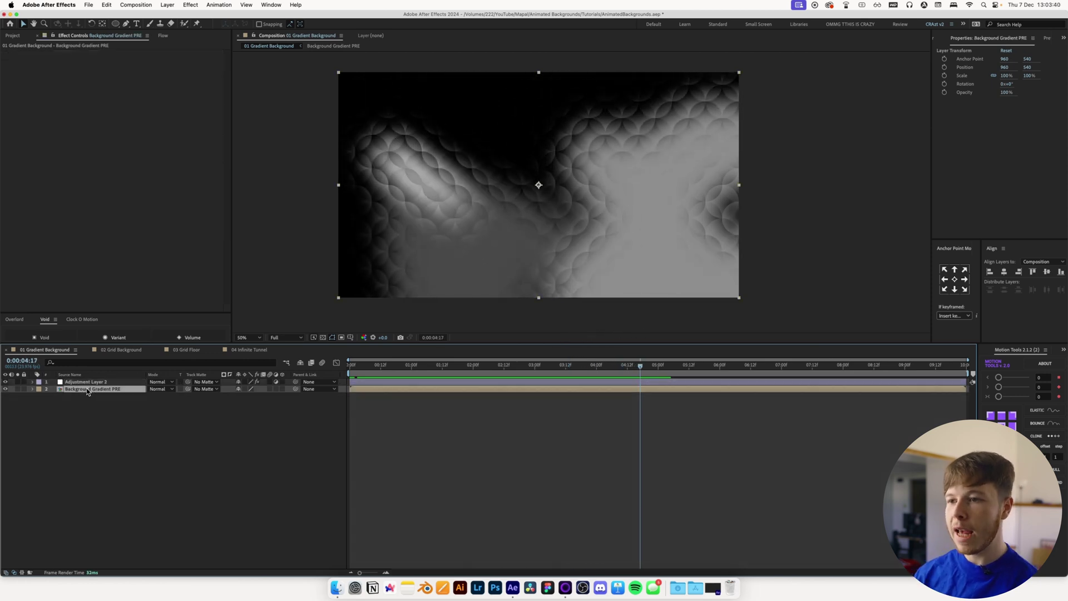
key("ctrl+space")
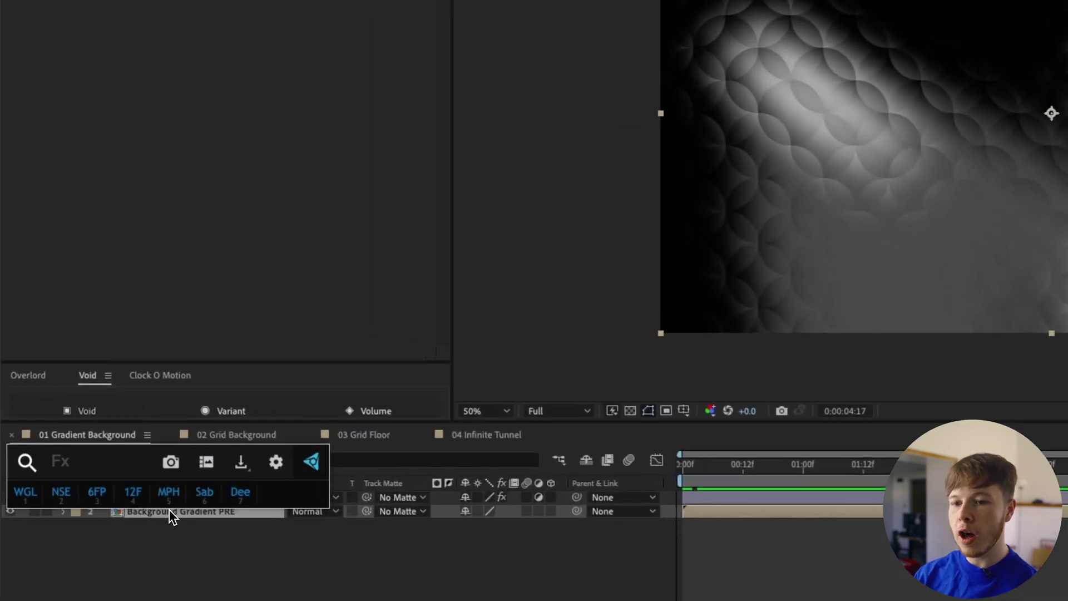
type("cur")
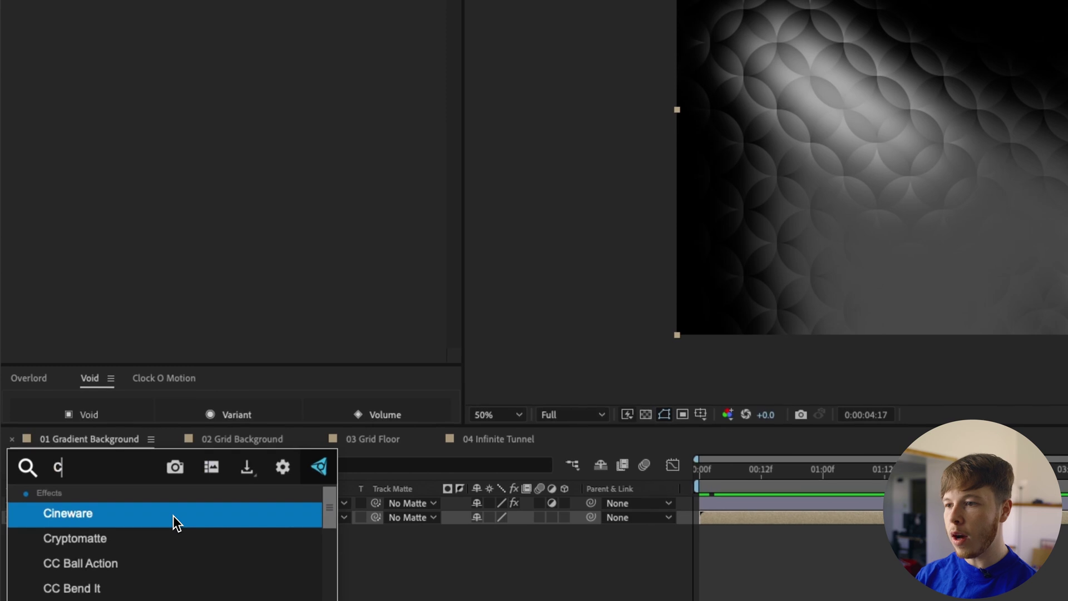
left_click(173, 516)
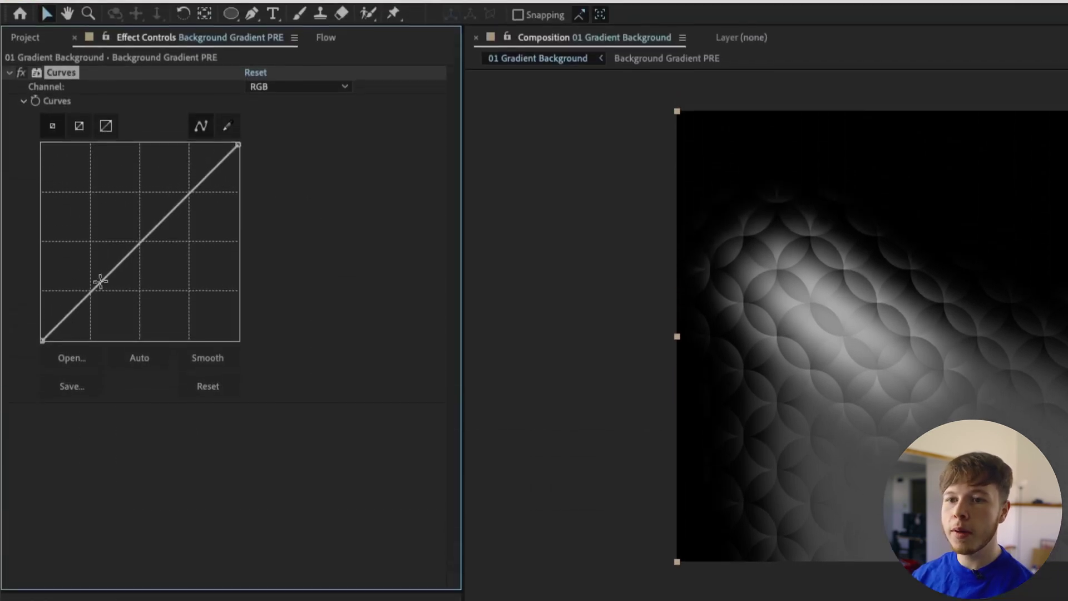
Shape the RGB curve into an S with darker shadows and brighter highlights, and check the contrast along the timeline
left_click_drag(99, 54, 93, 70)
left_click_drag(93, 329, 99, 332)
left_click_drag(196, 241, 180, 226)
left_click_drag(124, 304, 154, 299)
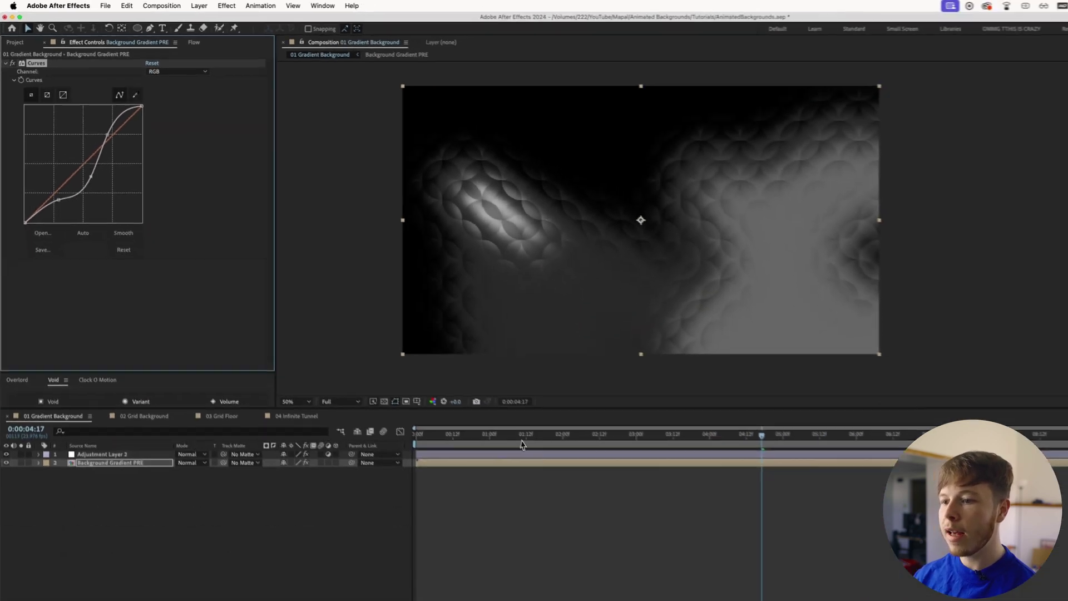
left_click_drag(522, 443, 546, 457)
left_click_drag(459, 384, 481, 384)
Add another adjustment layer on top of the stack and apply CC Vignette to it
left_click(245, 460)
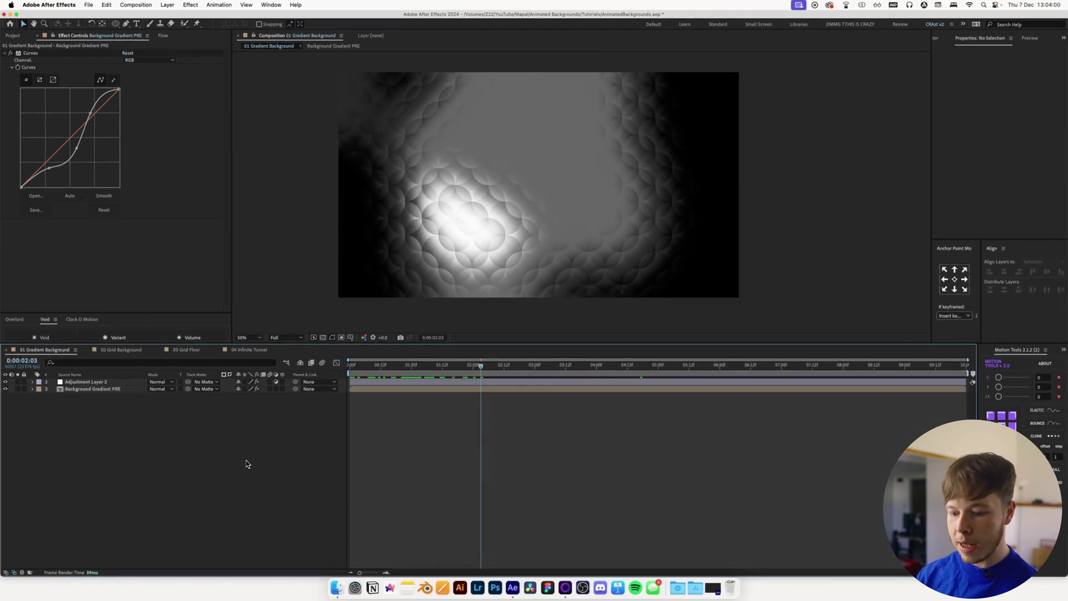
key("super+alt+y")
key("ctrl+space")
type("vign")
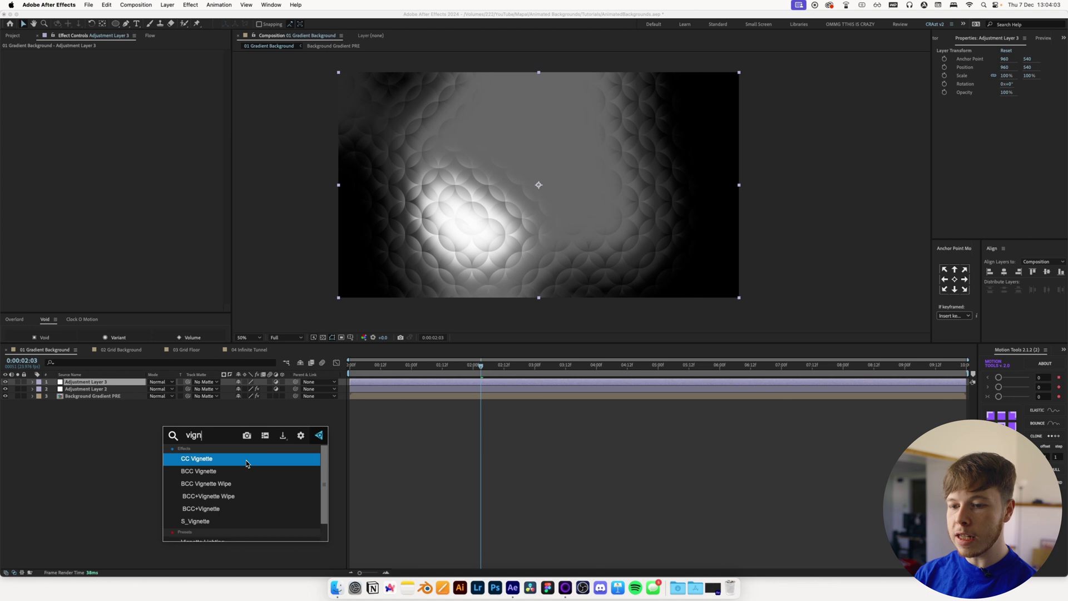
left_click(247, 462)
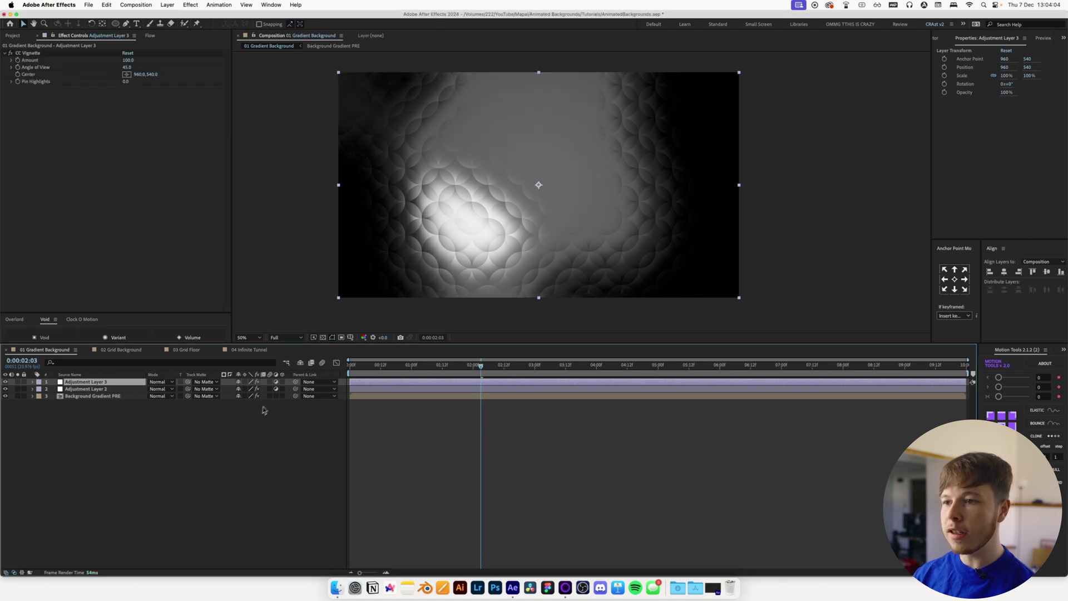
Increase the CC Vignette amount to about 172 and preview the animation
left_click_drag(481, 365, 436, 365)
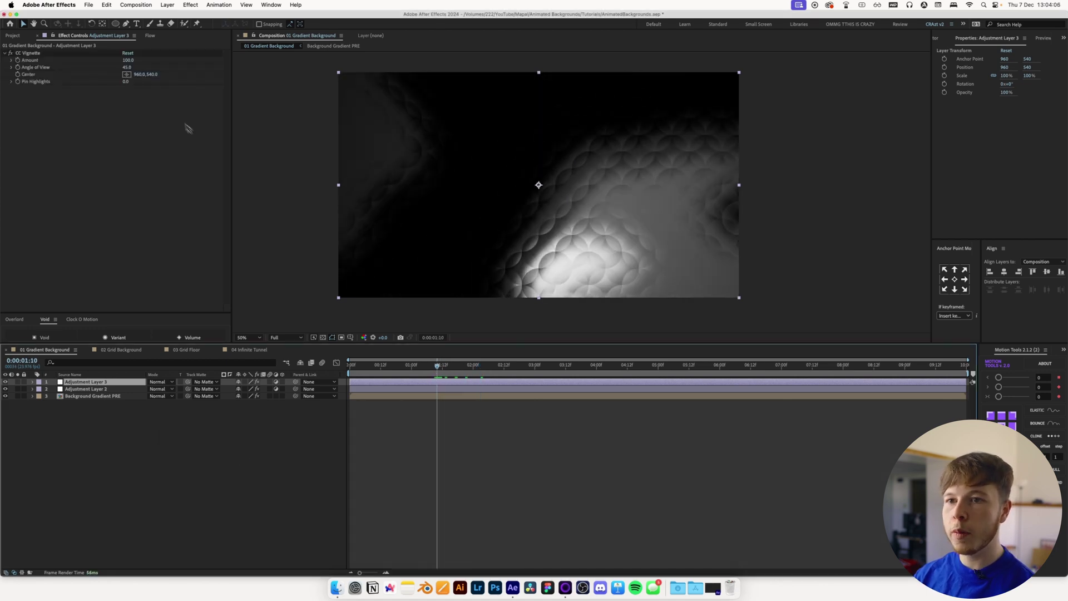
left_click_drag(128, 59, 170, 75)
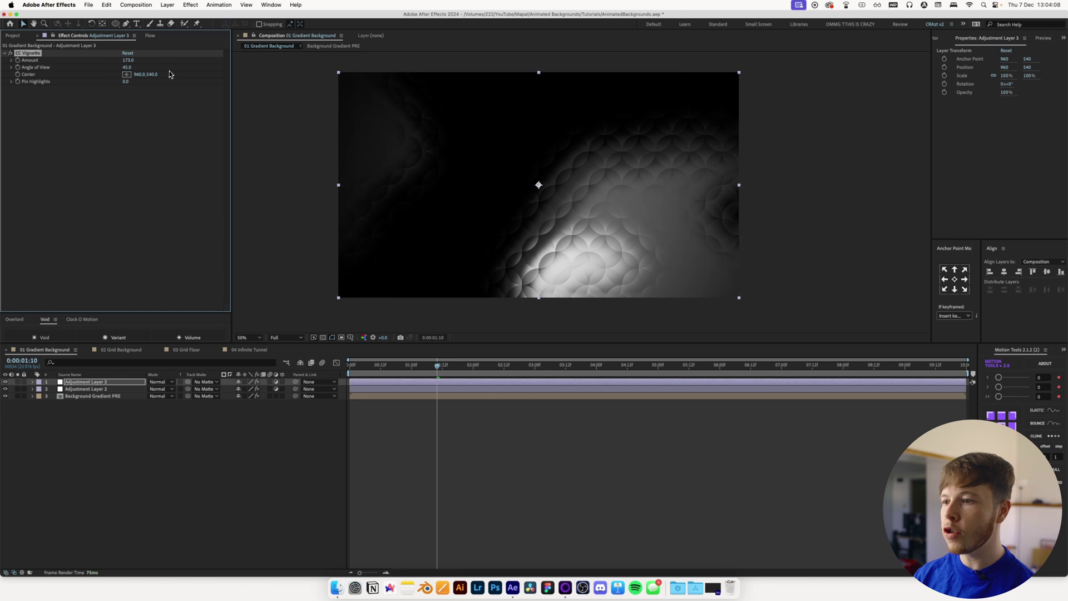
left_click(214, 476)
key("space")
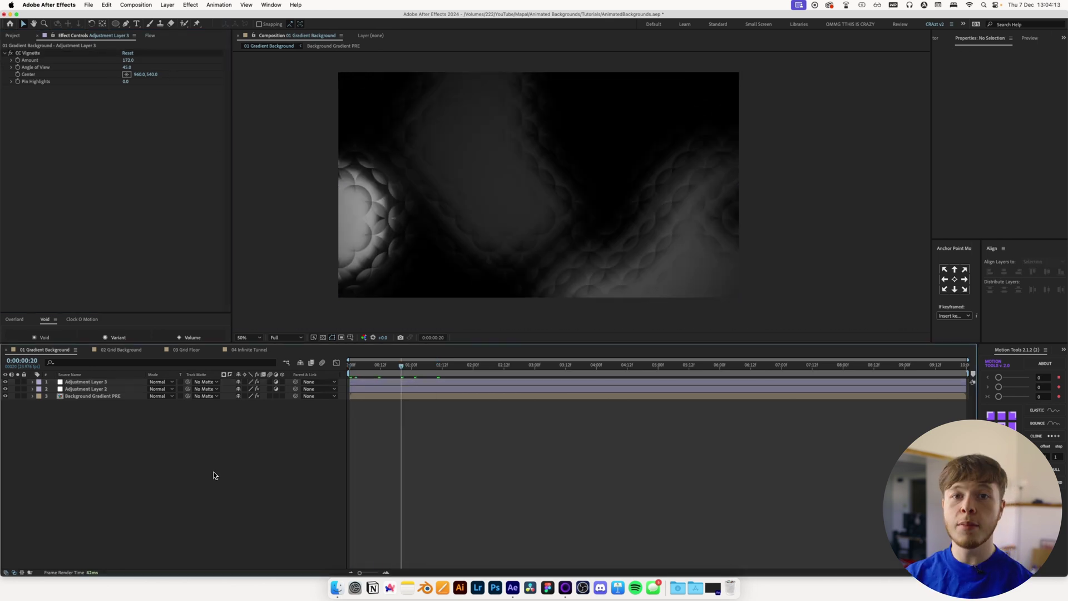
Create a new solid named Grain with the mid-gray color 808080 above the other layers
key("super+y")
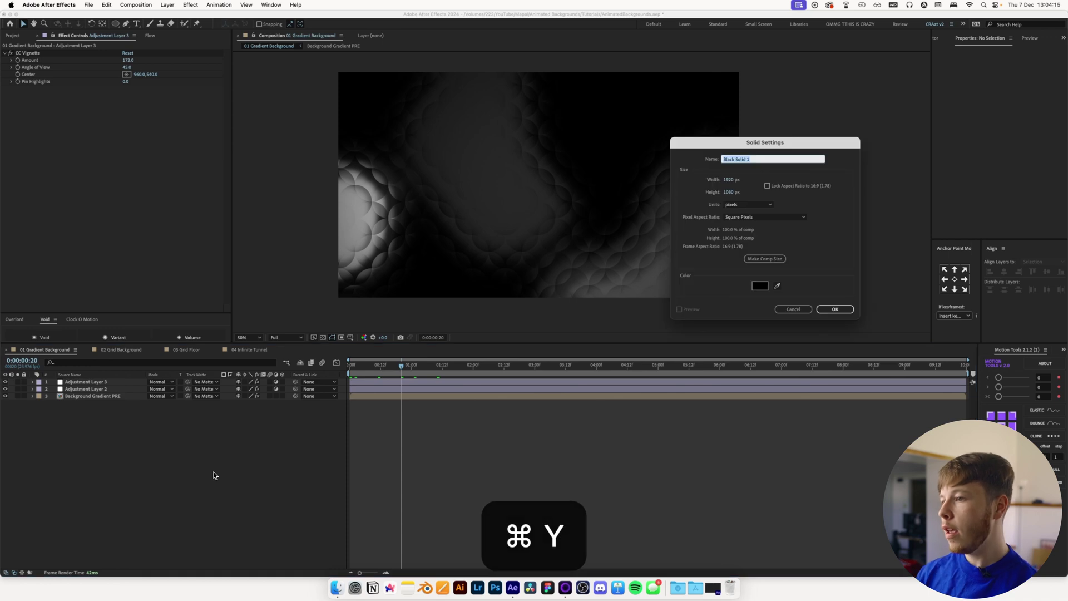
type("Grain")
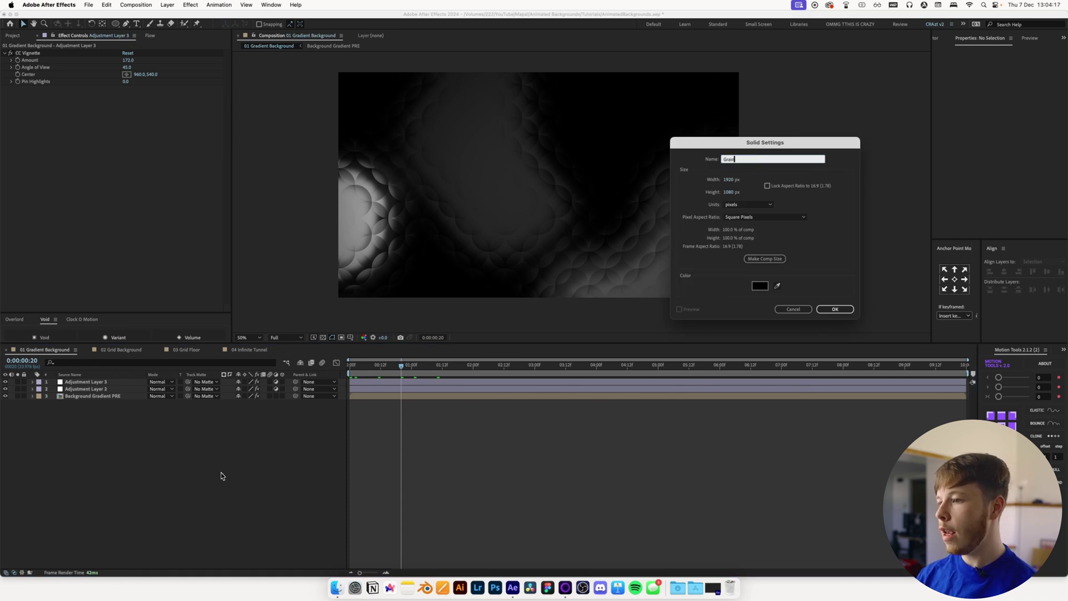
left_click(759, 286)
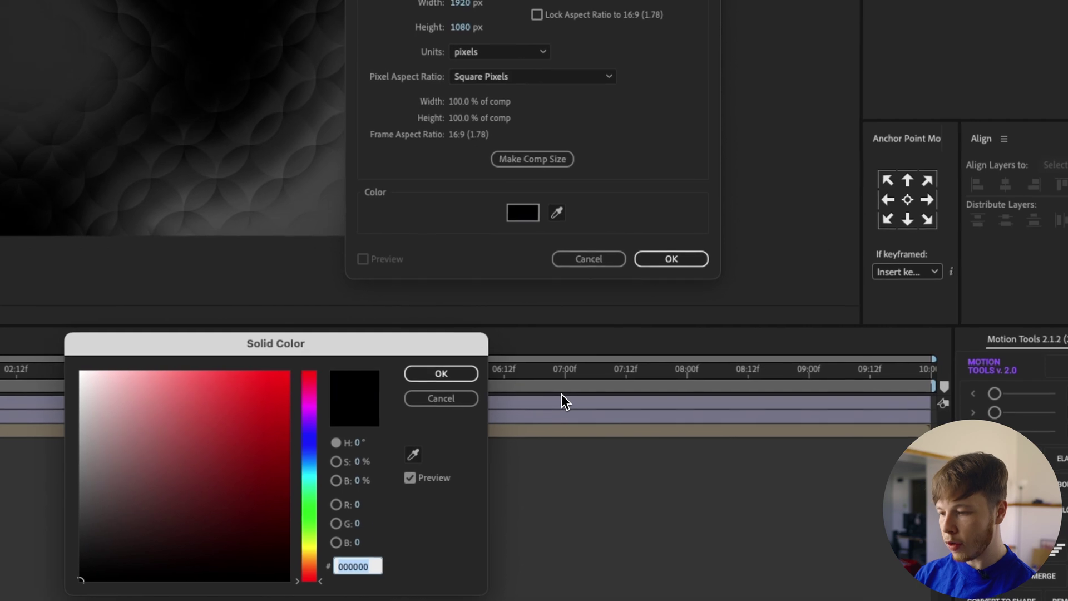
type("808080")
key("Return")
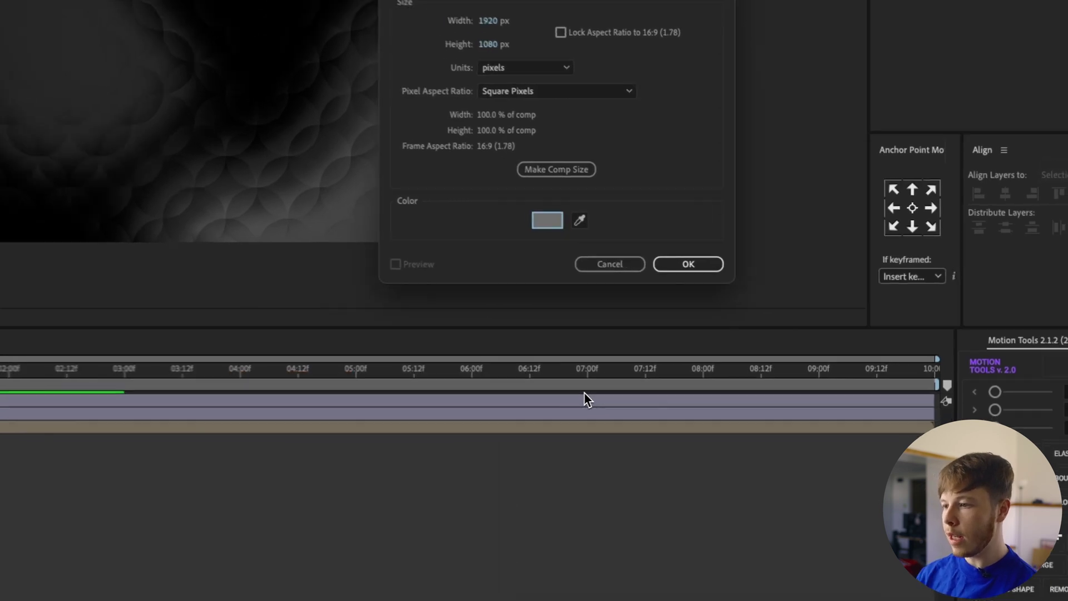
key("Return")
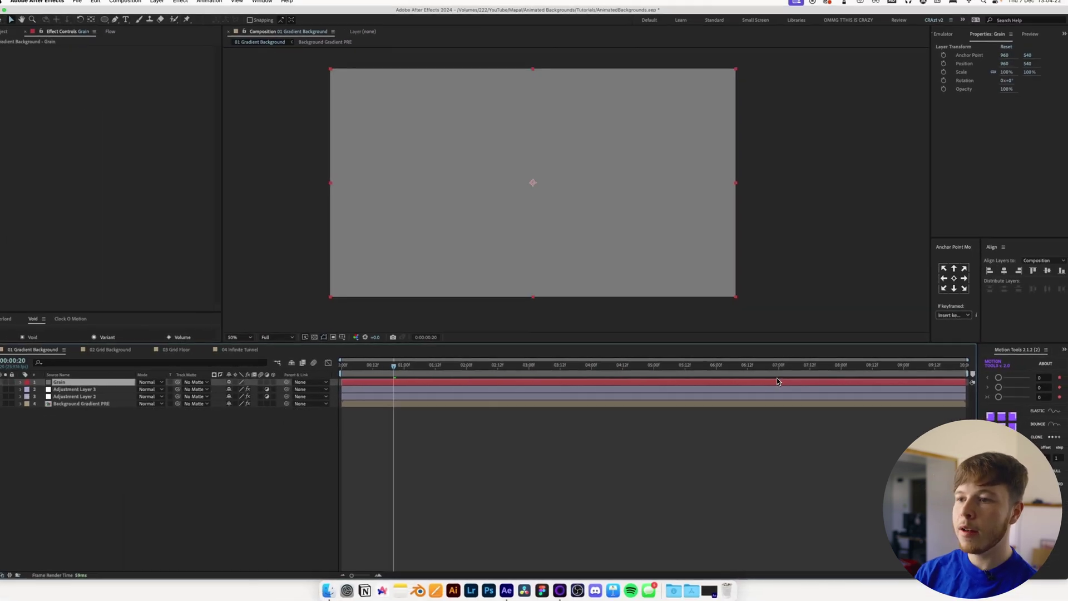
Apply the Add Grain effect to the Grain solid
key("ctrl+space")
type("a")
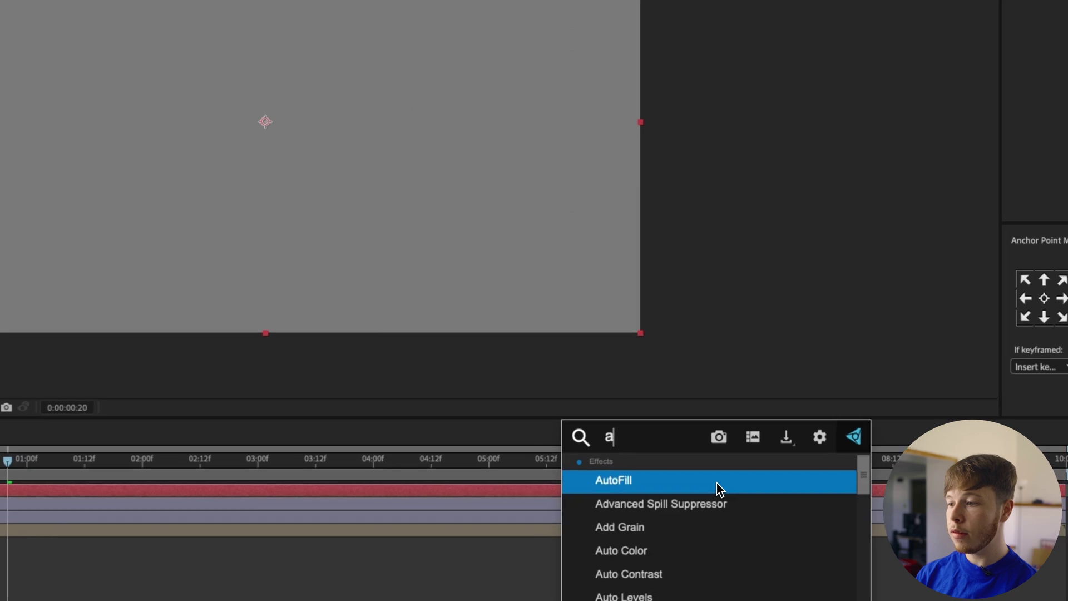
type("dd")
key("Return")
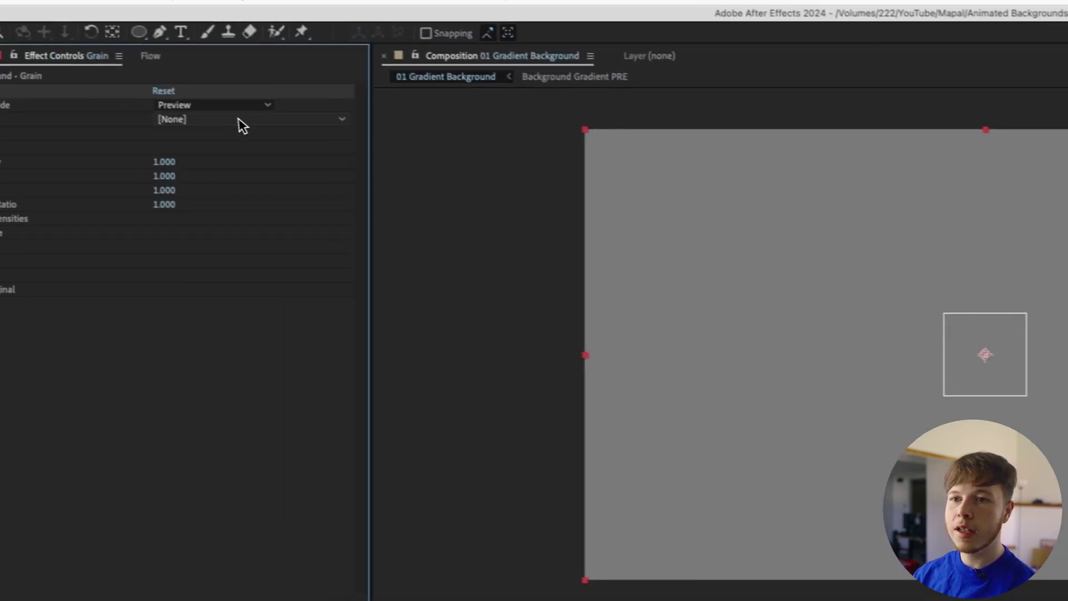
Set Add Grain to the Kodak Vision 200T (5274) preset with Final Output viewing mode and a grain size of 1.5
left_click(239, 119)
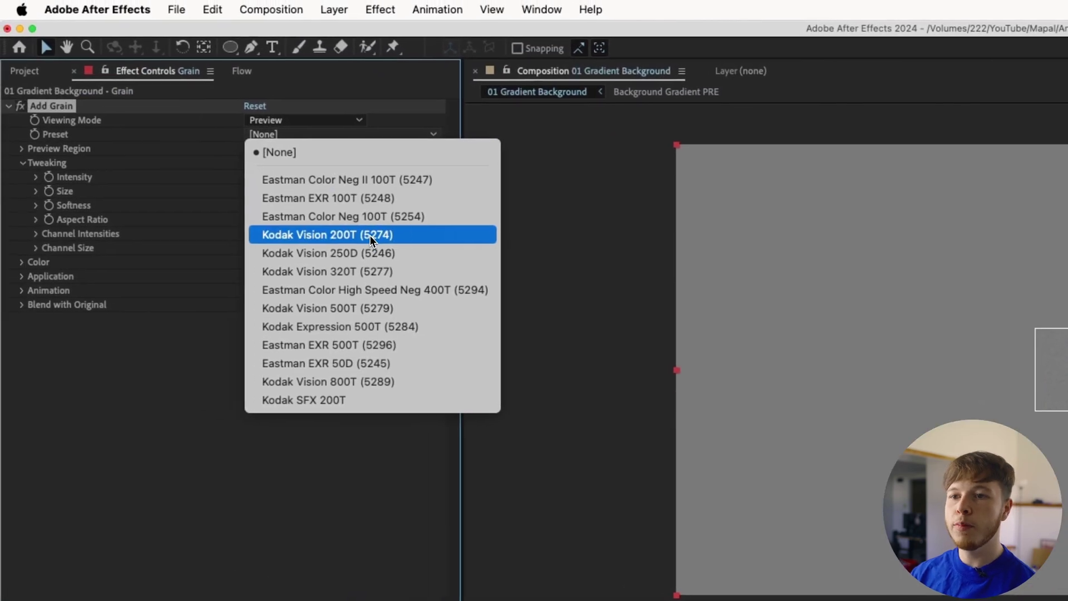
left_click(278, 219)
left_click(301, 121)
left_click(311, 180)
left_click(263, 195)
key("Return")
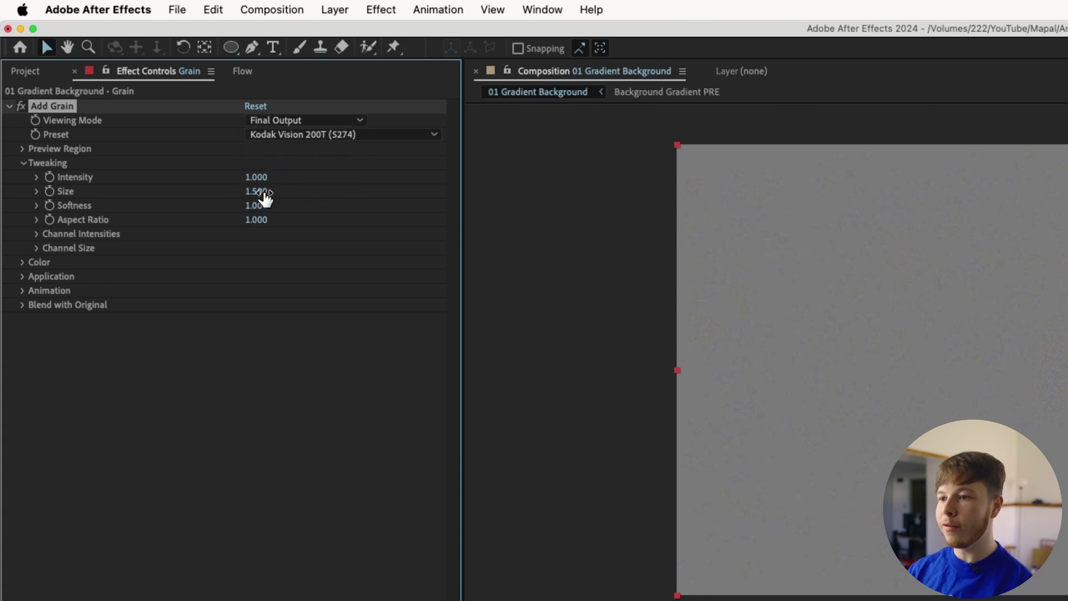
Apply the Tint effect to the Grain solid to remove the grain's color
key("ctrl+space")
type("tint")
left_click(315, 234)
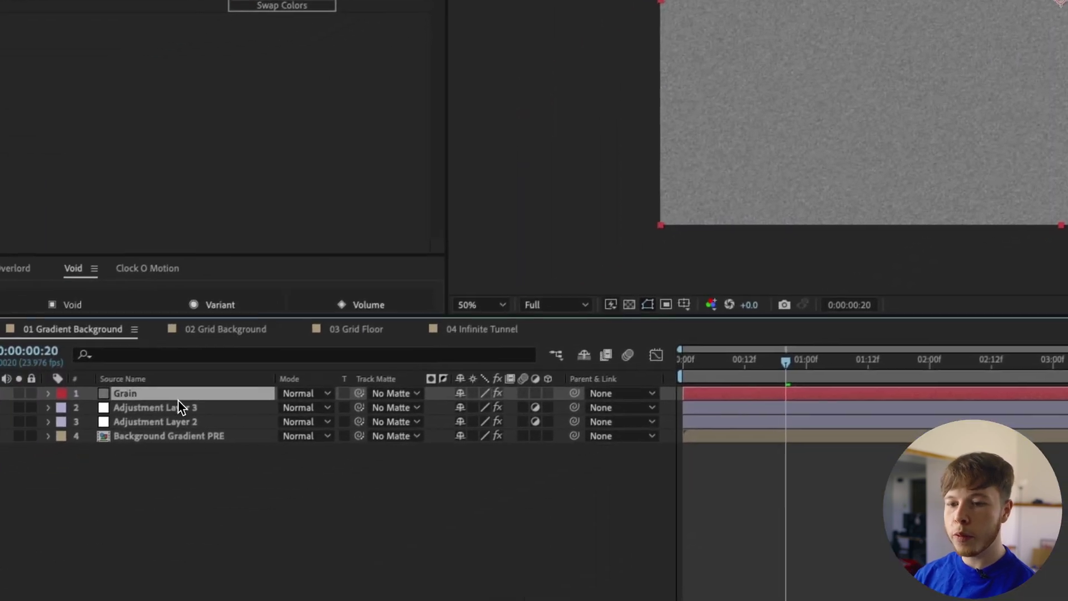
Pre-compose the Grain layer as Grain PRE, moving all attributes into the new composition
key("super+shift+c")
type("Grain PRE")
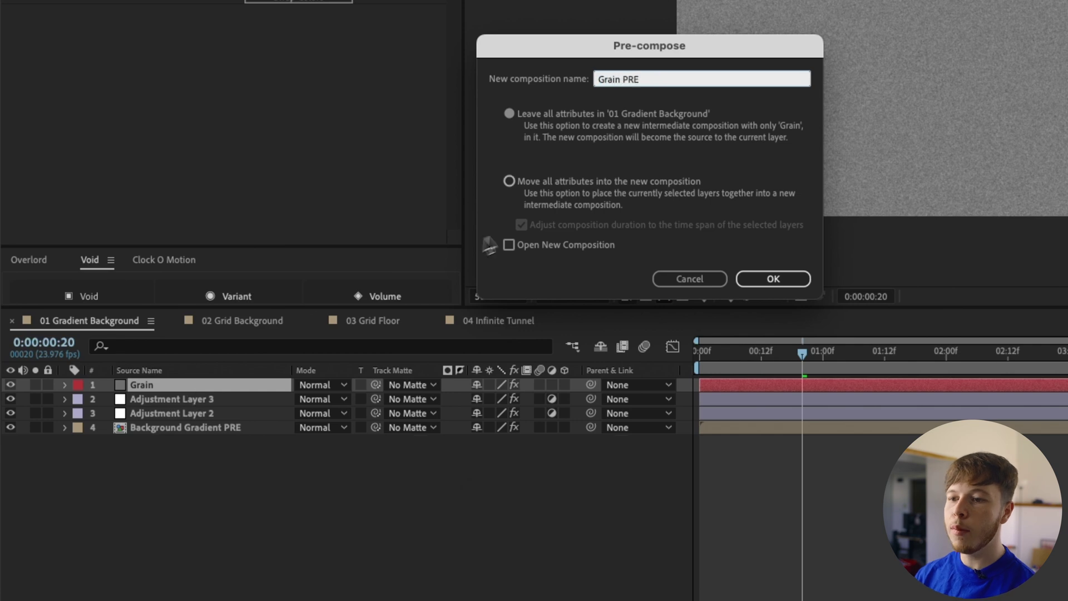
left_click(600, 186)
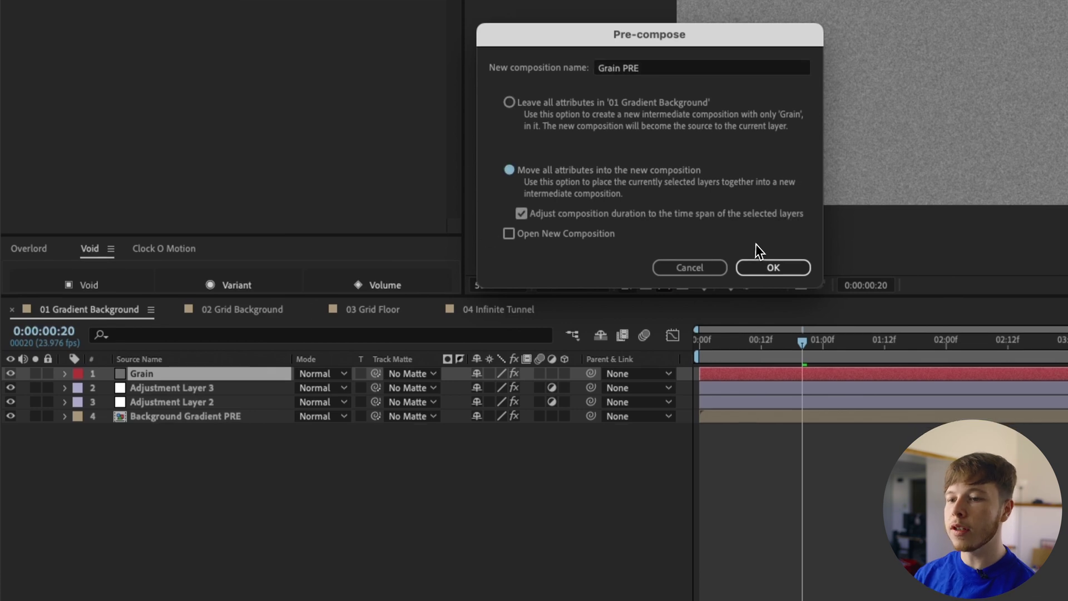
left_click(765, 277)
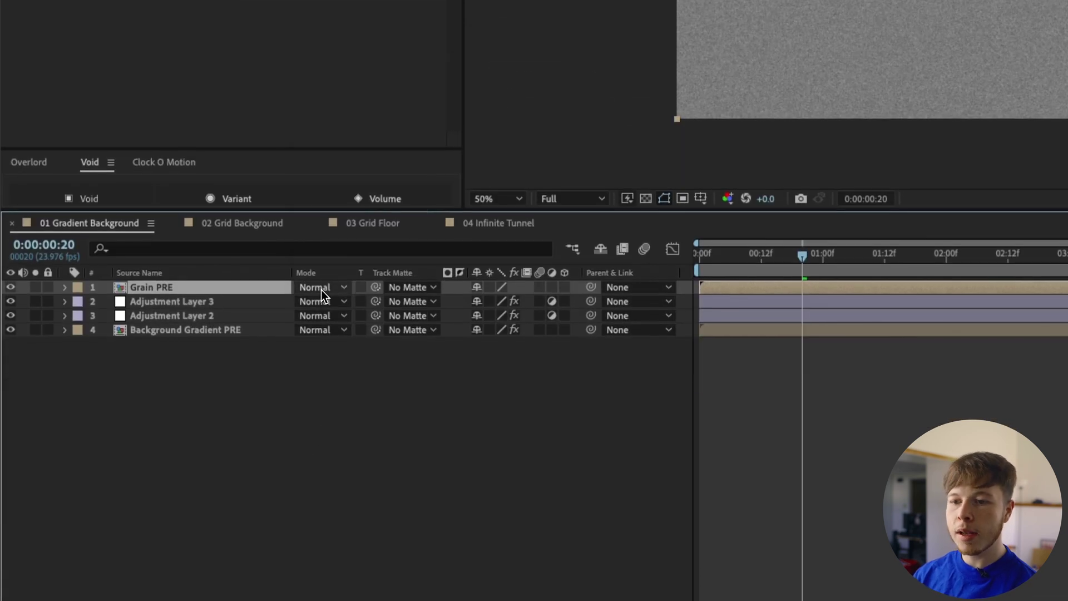
Change the Grain PRE layer's blending mode to Overlay and preview the animation
left_click(321, 288)
left_click(332, 236)
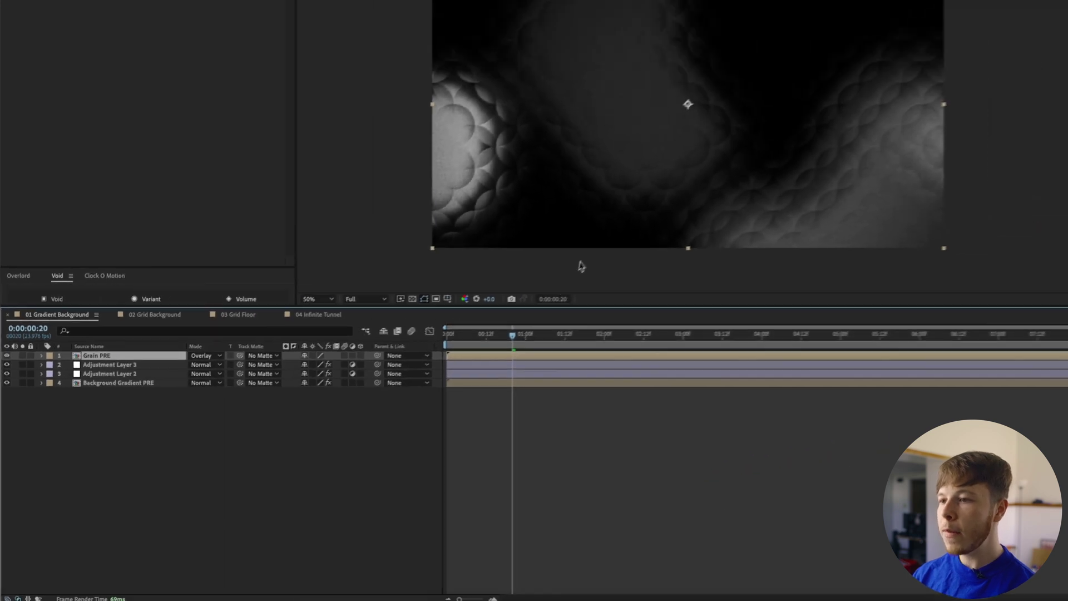
key("space")
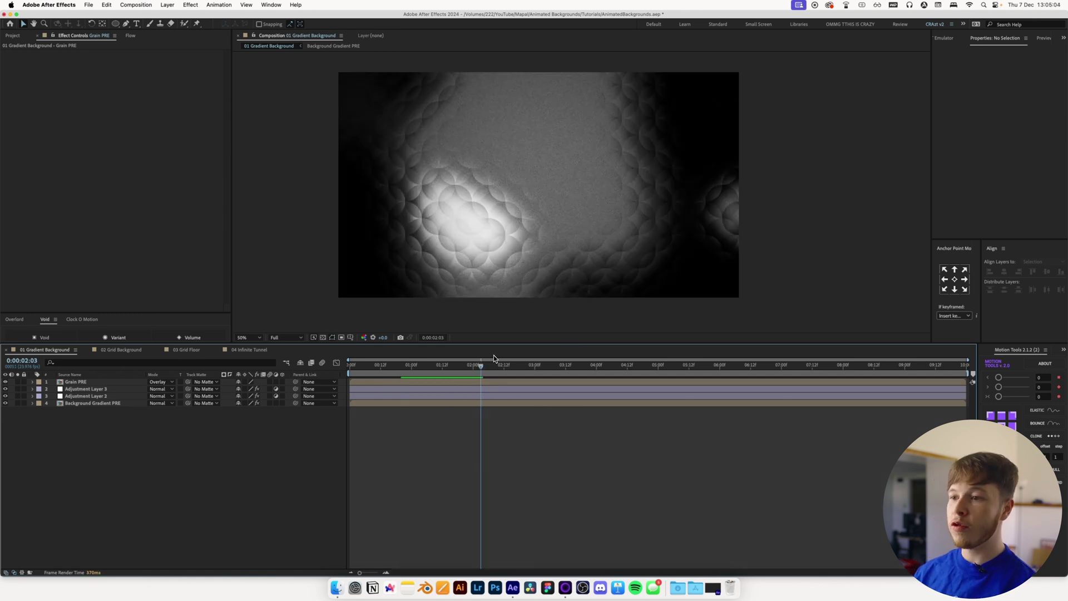
Add a text layer reading TEXT over the background and enlarge its font size to about 271 px
left_click(138, 23)
left_click(489, 179)
key("Caps_Lock")
type("TEXT")
key("Caps_Lock")
key("super+a")
left_click_drag(965, 142, 1067, 142)
Center the text horizontally and vertically in the composition, and move the Grain PRE layer above the text layer
left_click(1004, 271)
left_click(1045, 272)
left_click(1043, 272)
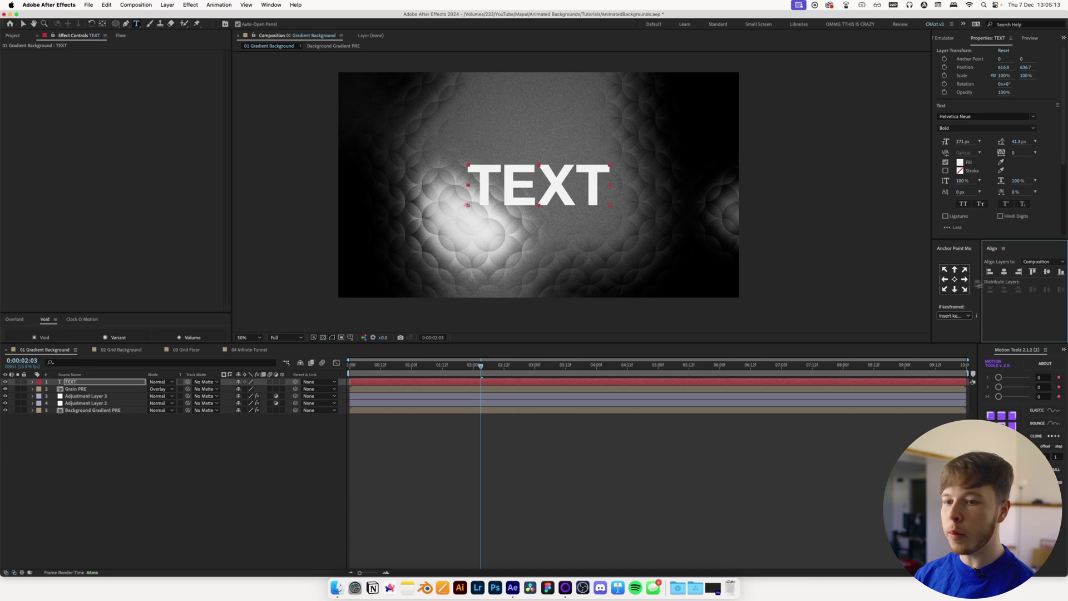
left_click(87, 389)
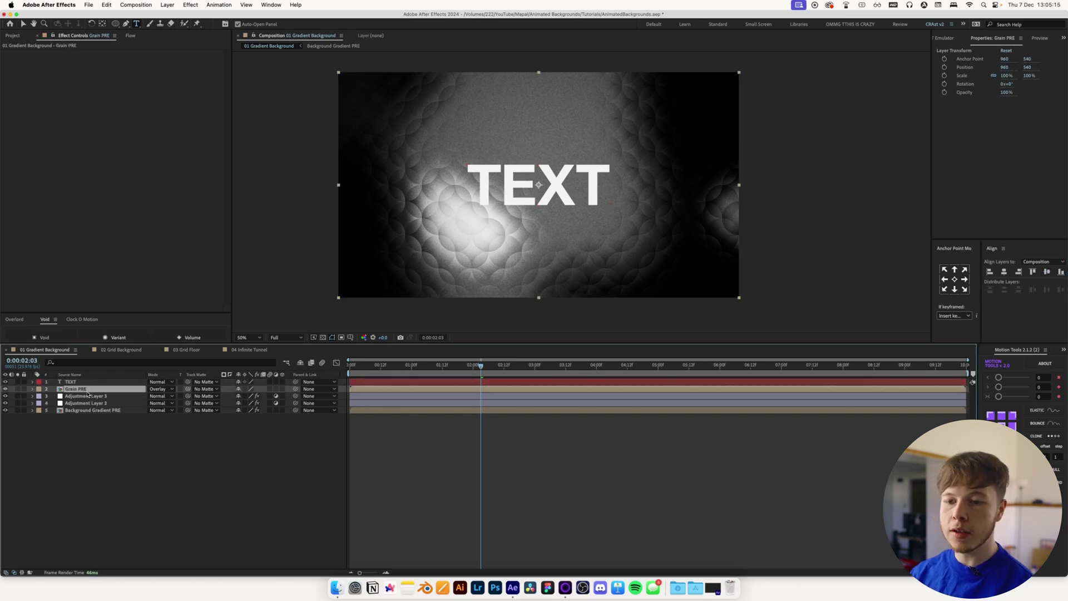
left_click_drag(88, 391, 85, 377)
Add a black solid between the text layer and Adjustment Layer 3 and lower its opacity to about 46%
left_click(82, 396)
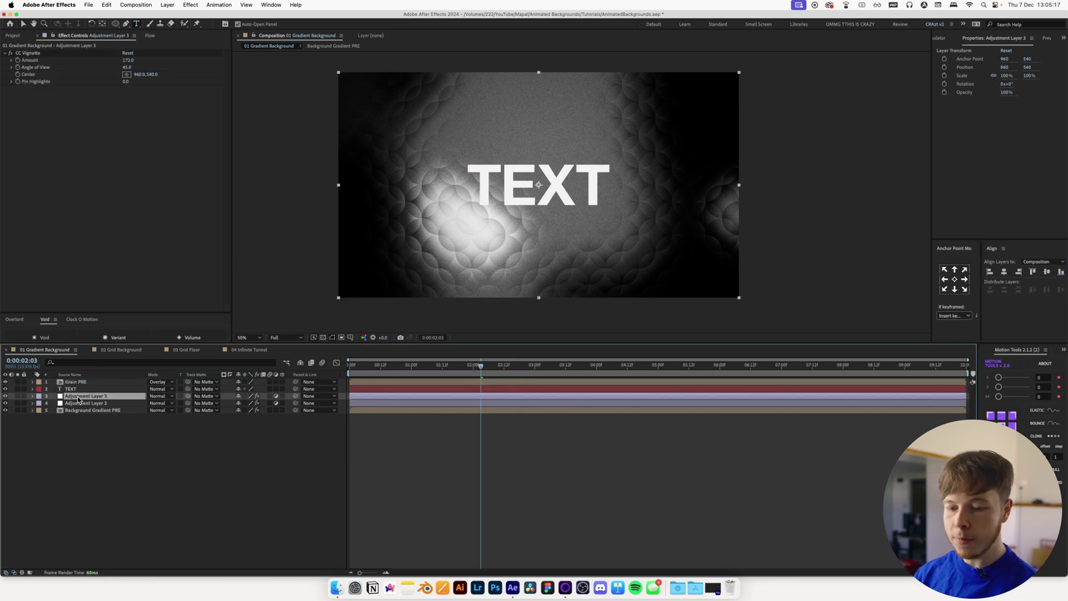
key("super+y")
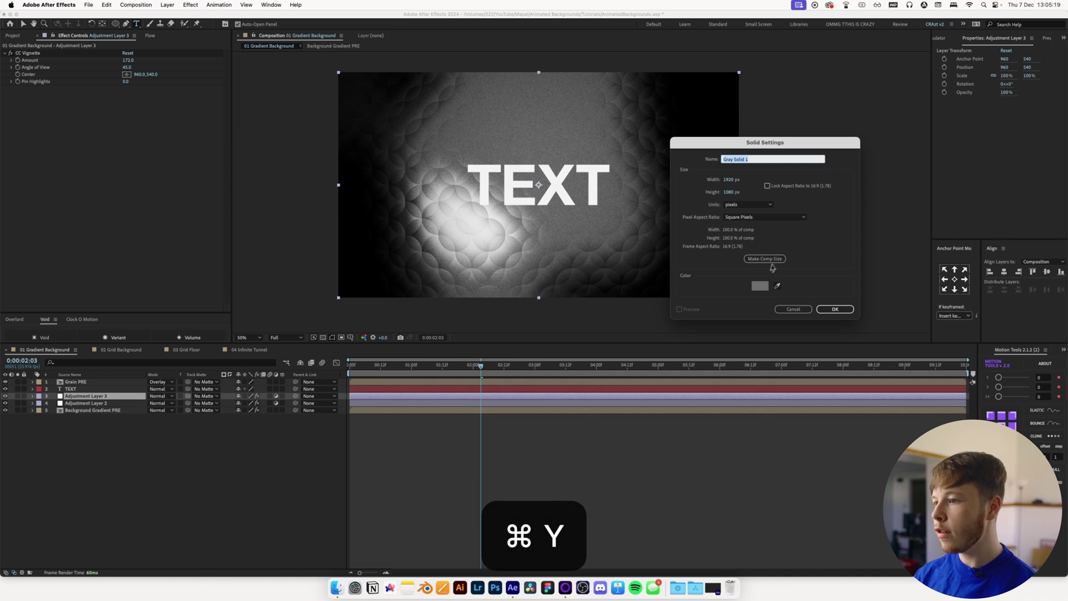
left_click(835, 309)
key("t")
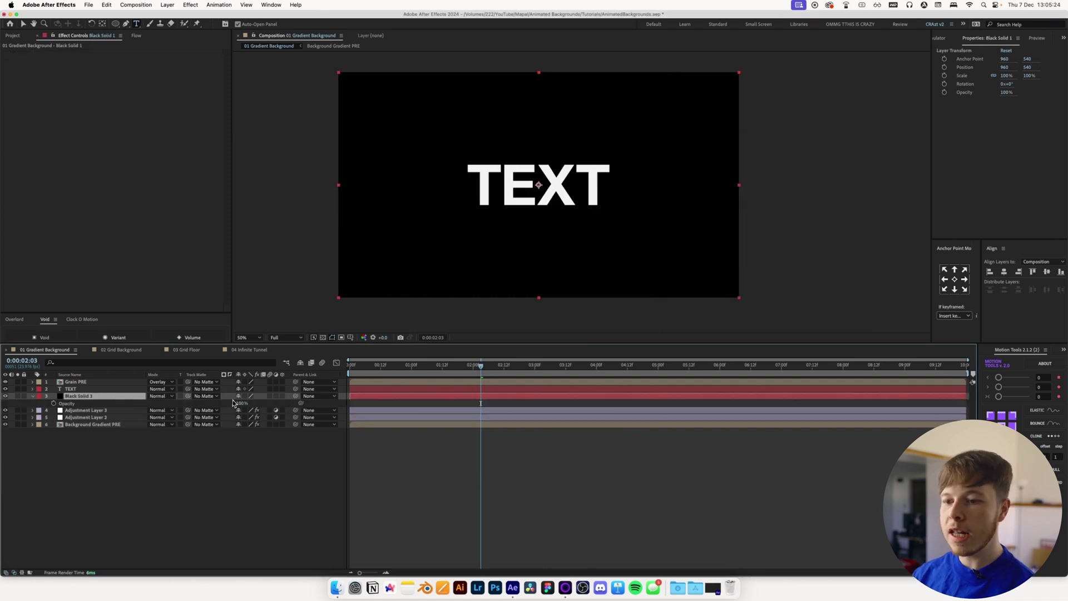
left_click_drag(239, 404, 218, 407)
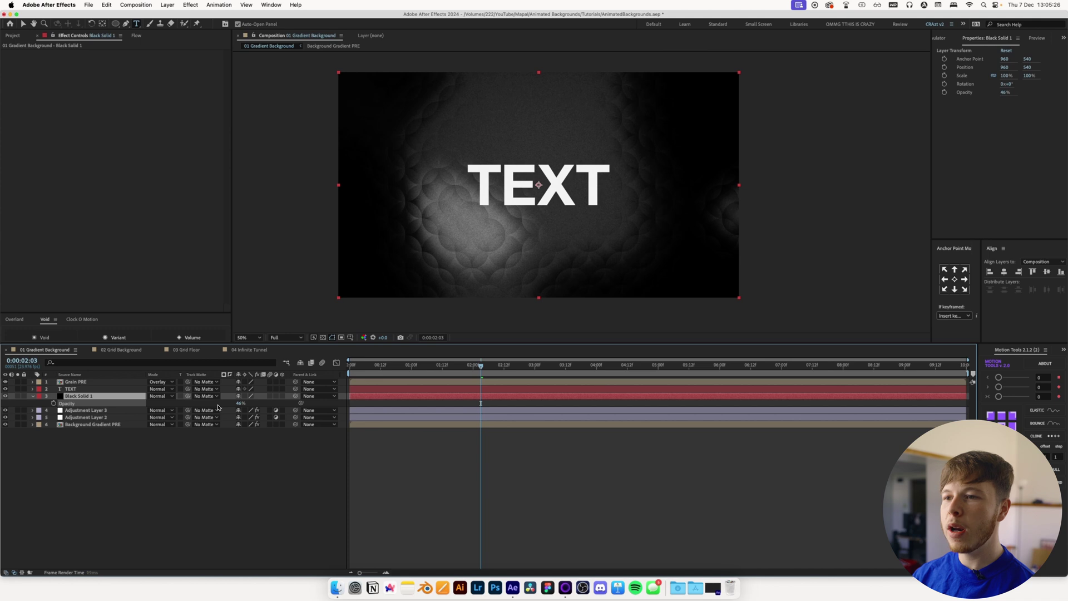
key("Return")
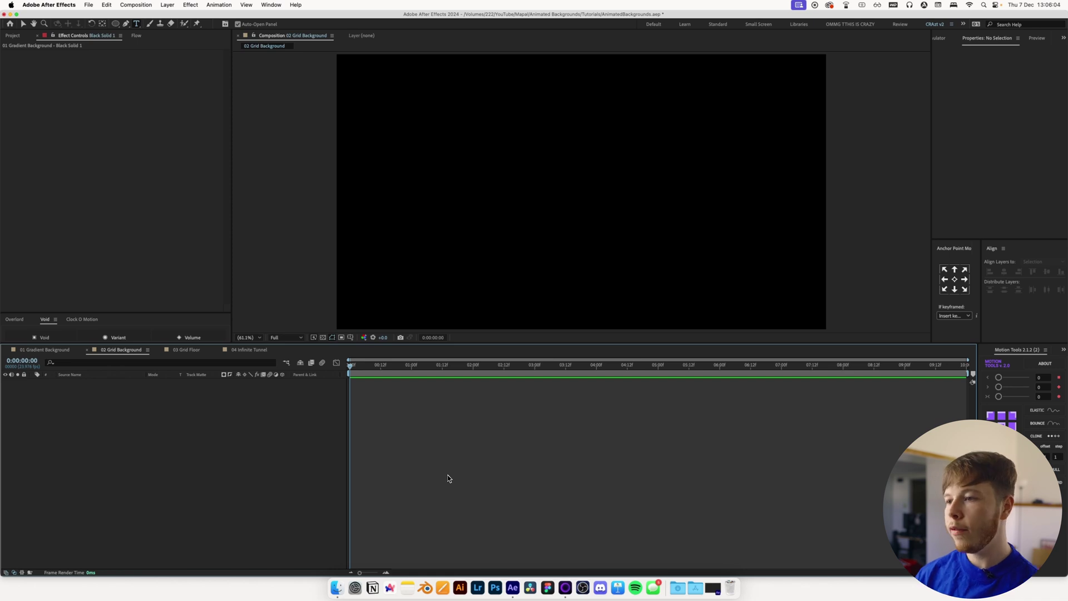
Create a black solid named Background in the 02 Grid Background composition and apply Gradient Ramp to it
key("super+y")
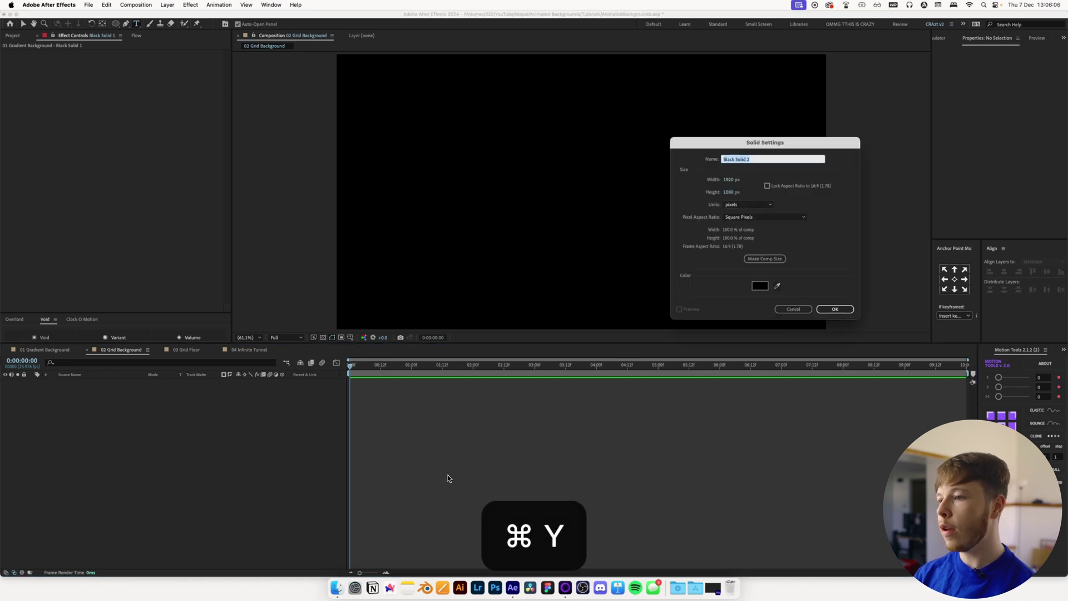
type("Background")
key("Return")
key("ctrl+space")
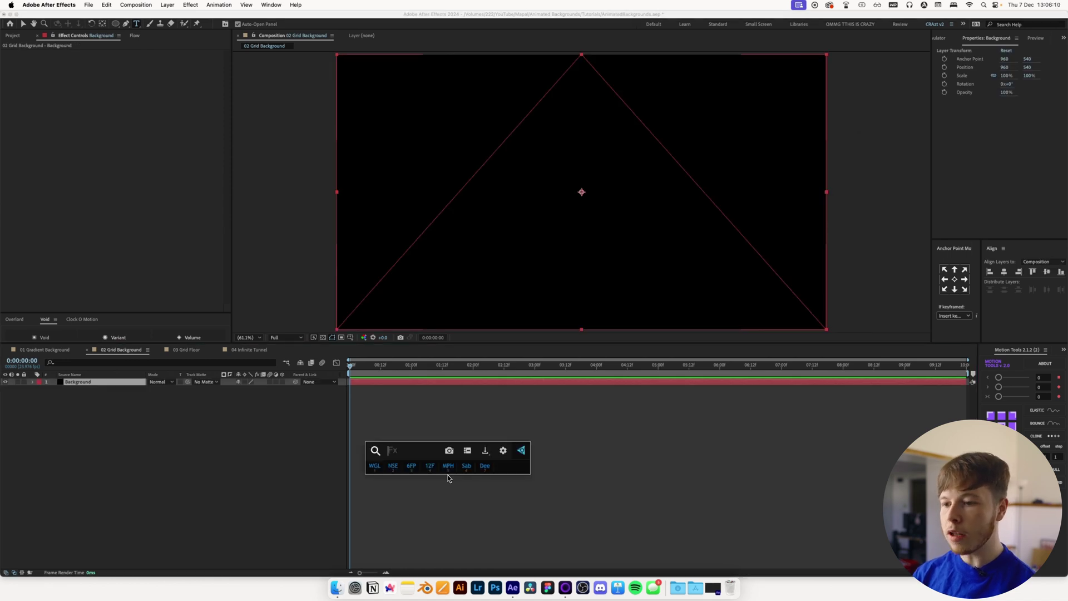
type("grad")
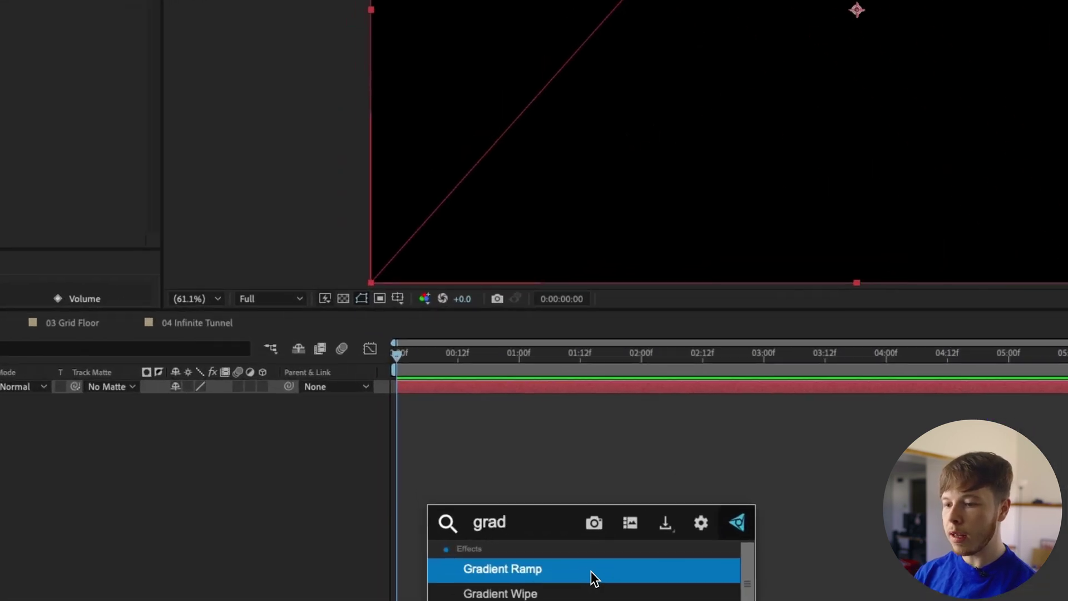
key("Return")
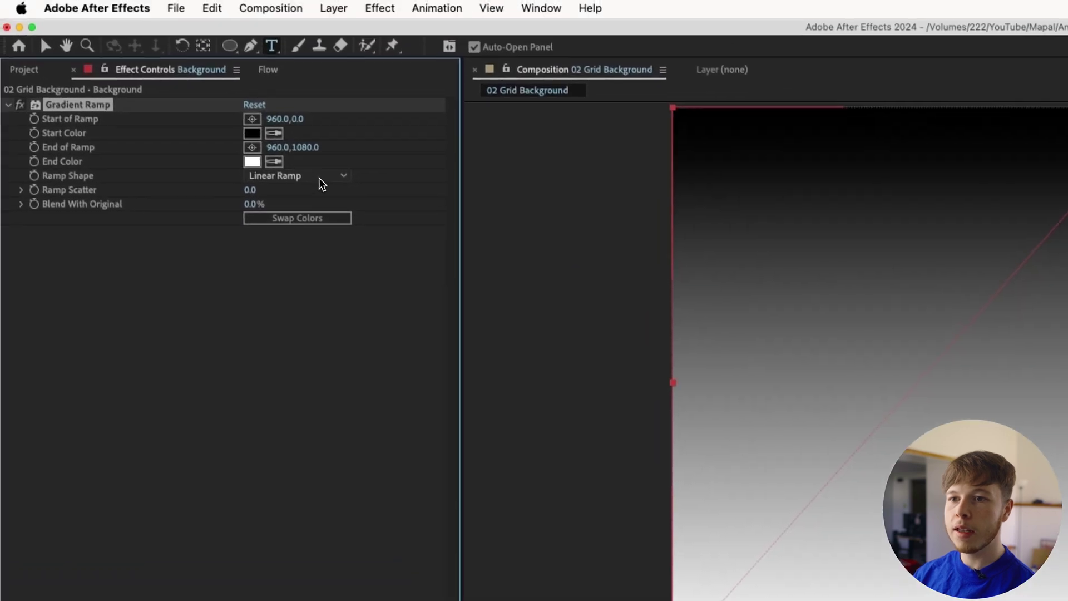
Change the ramp shape to Radial Ramp and set the start of the ramp to 960, 540
left_click(320, 178)
left_click(318, 214)
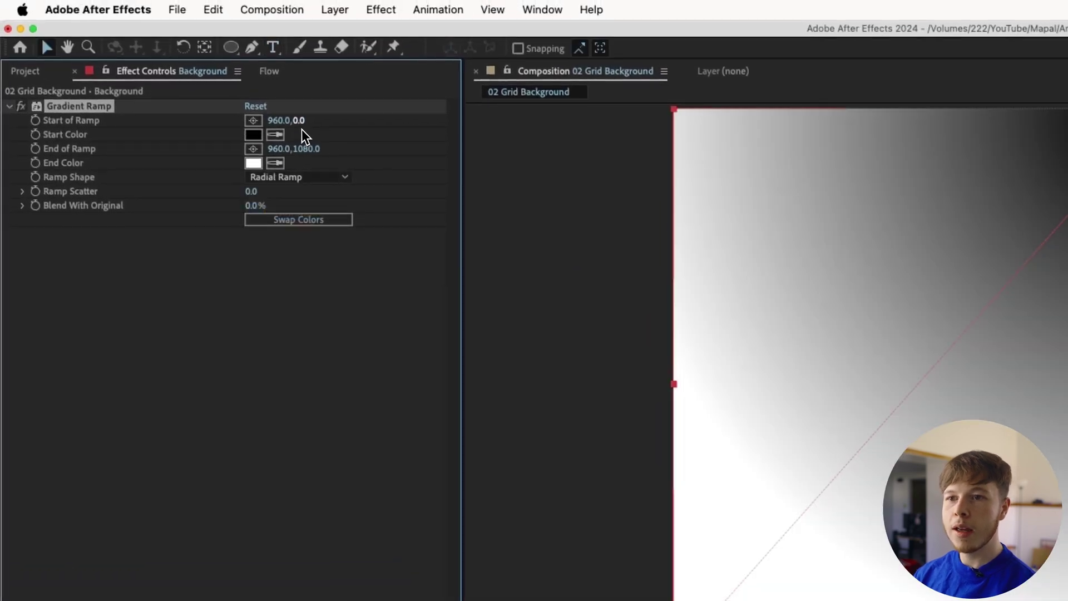
left_click(299, 121)
type("540")
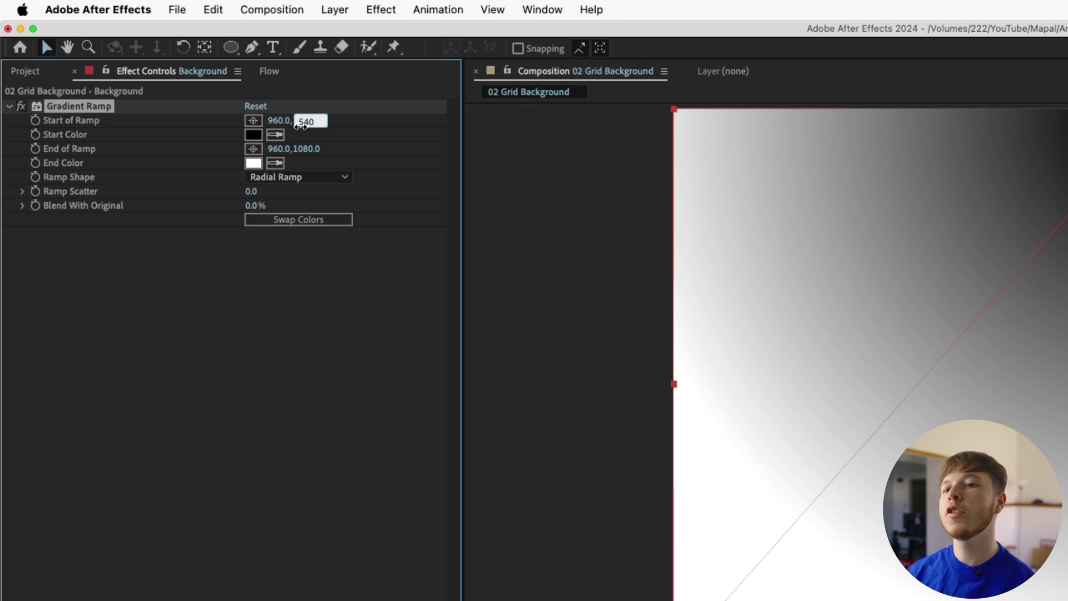
key("Return")
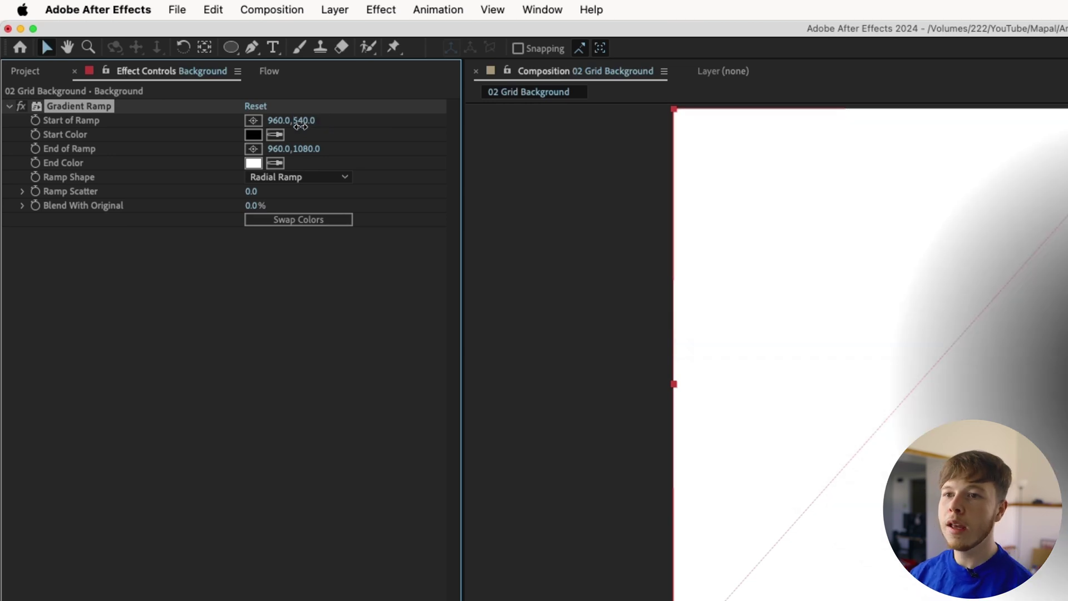
Swap the Gradient Ramp colors and set the start color to a dark gray of about 535252
left_click(293, 220)
left_click(251, 138)
left_click_drag(487, 491, 394, 484)
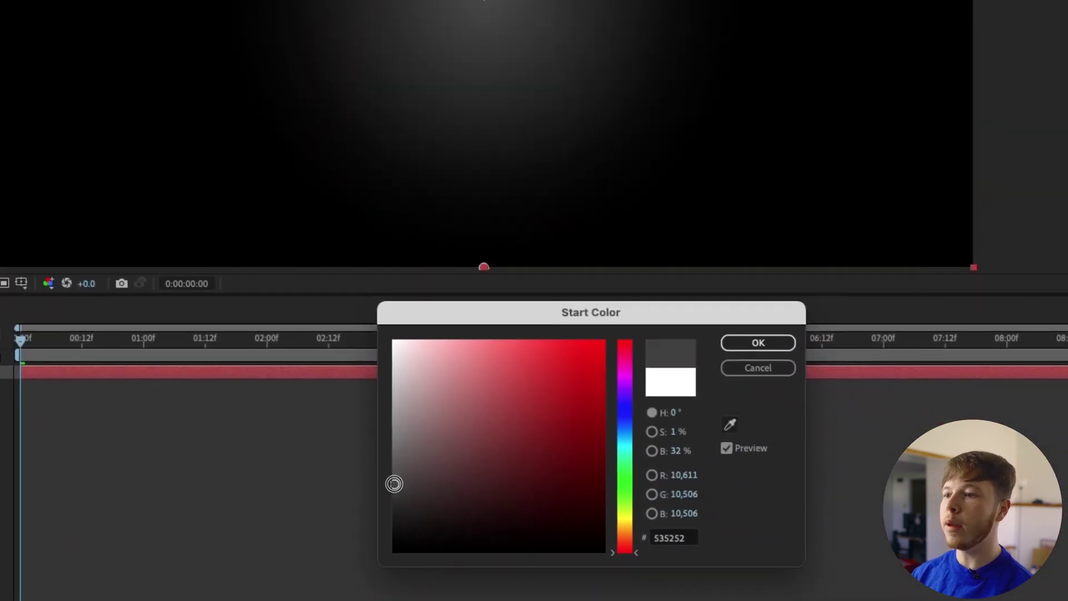
left_click(730, 343)
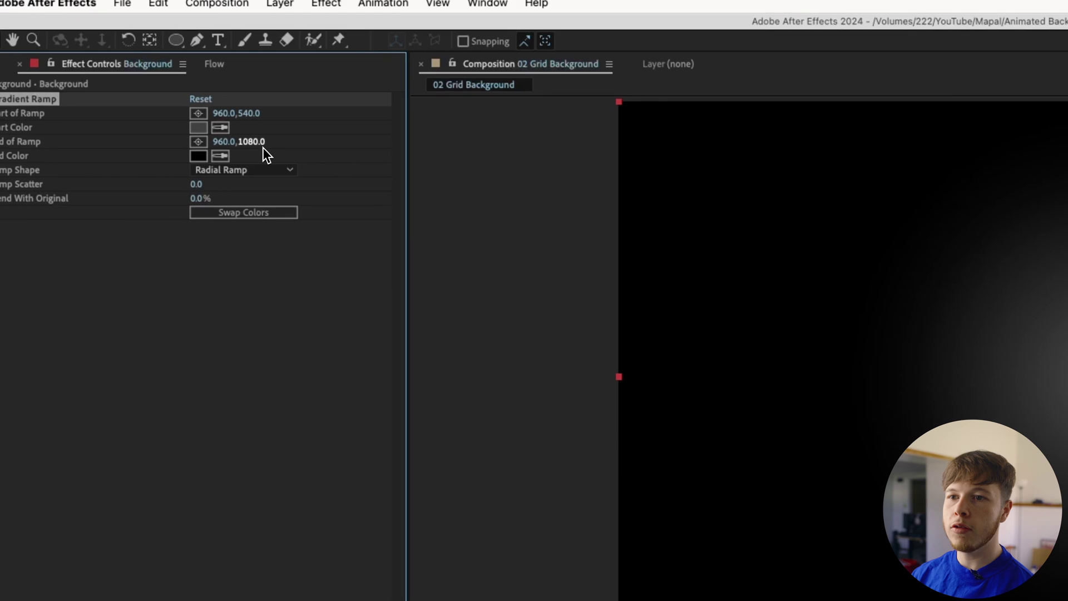
Widen the radial gradient by moving the end of the ramp to about 960, 2021, and deselect the layer
left_click_drag(153, 79, 690, 133)
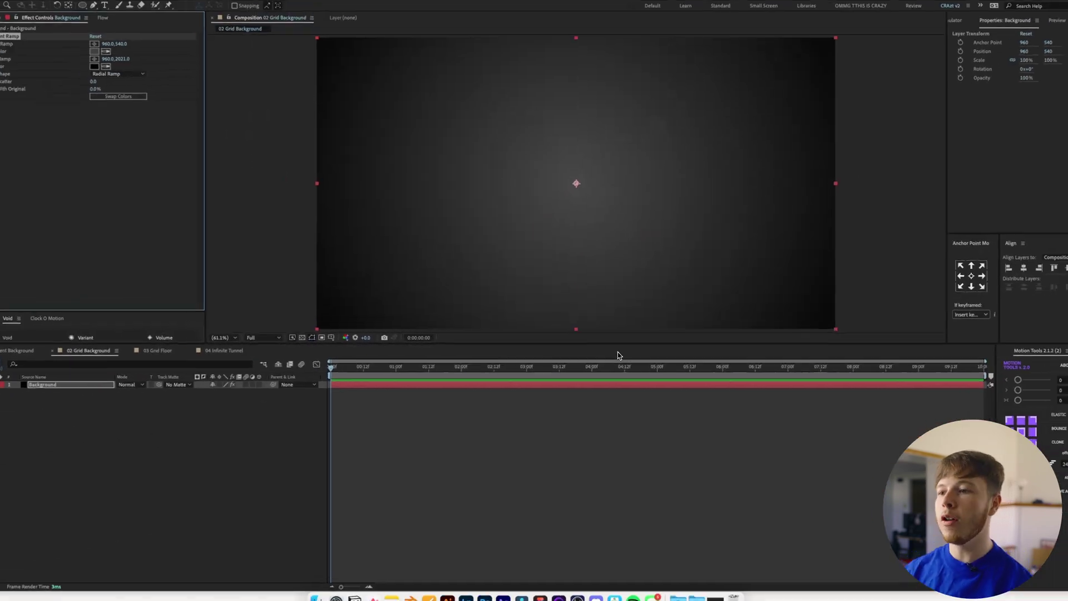
left_click(97, 563)
Create a black solid named Grid above the Background layer and apply the Grid effect to it
key("super+y")
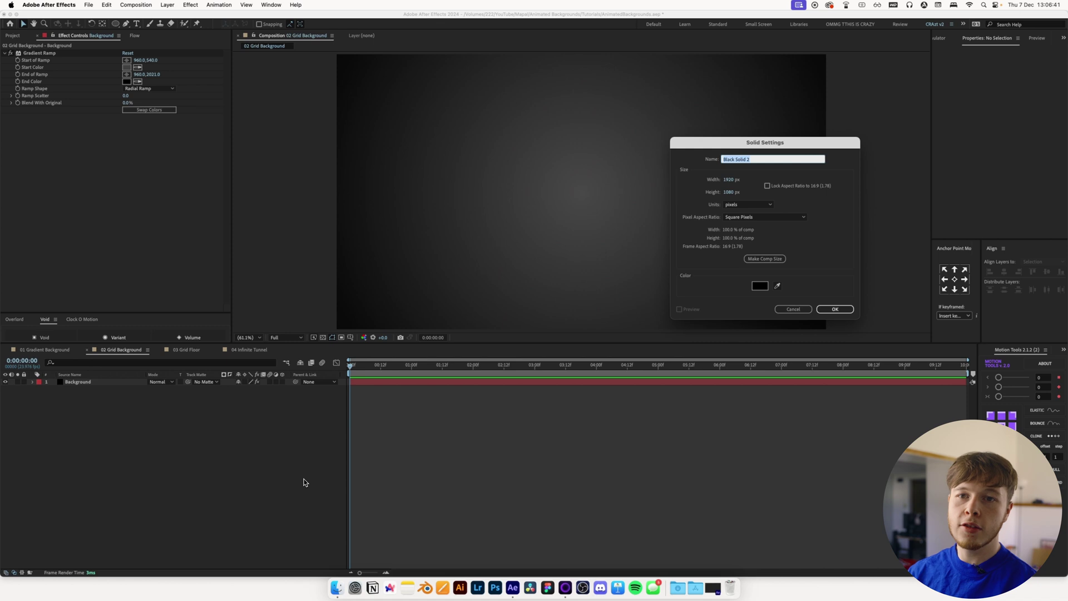
type("Grid")
key("Return")
key("ctrl+space")
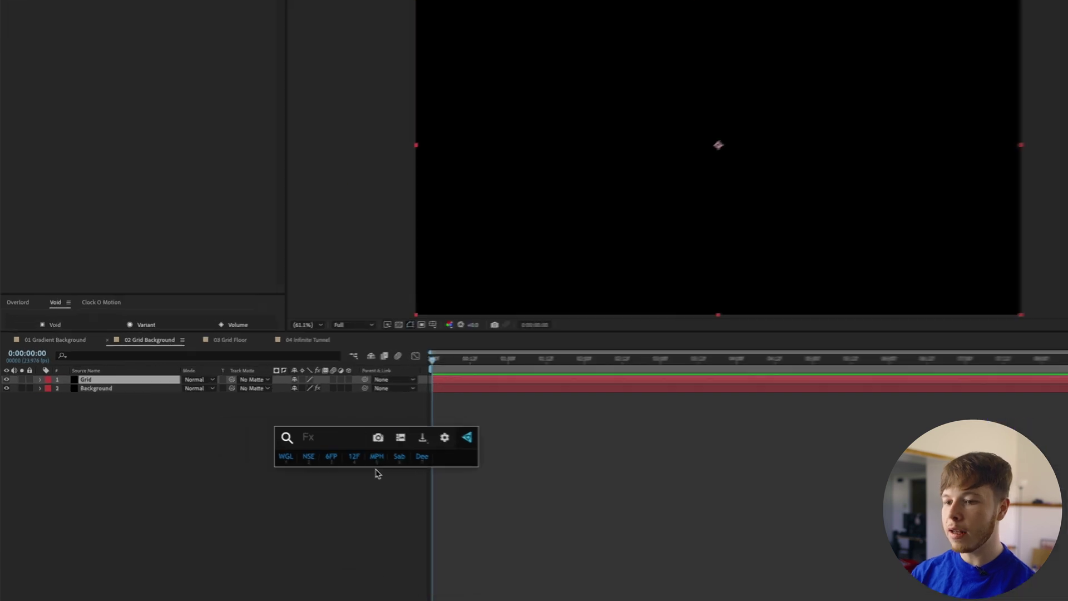
type("grid")
key("Return")
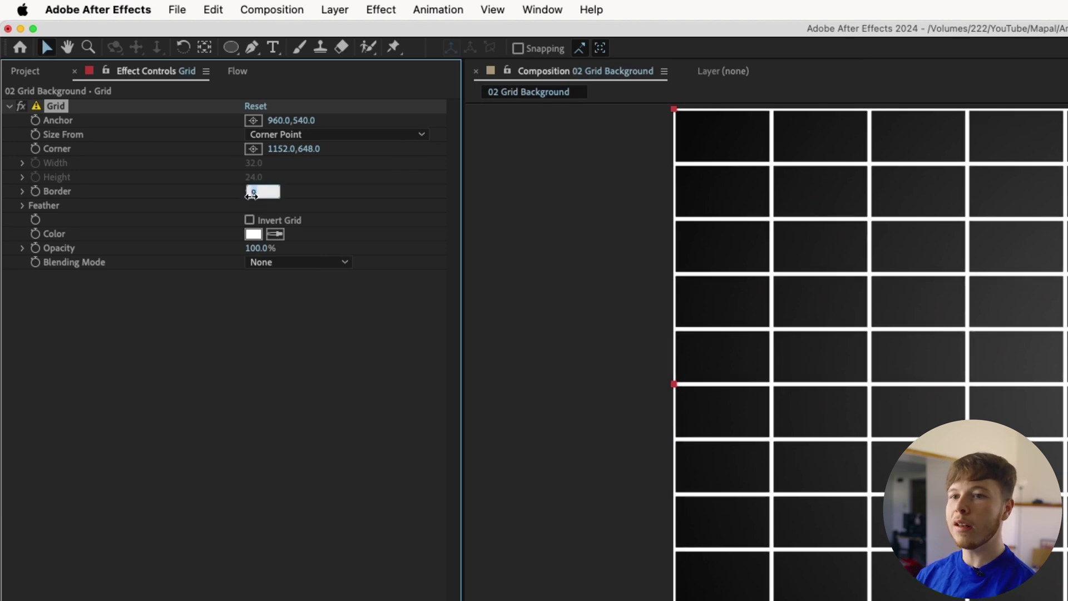
Set the grid border to 3, and try stretching the cells vertically by moving the corner point to about 1152, 763 before undoing that move
type("3")
key("Return")
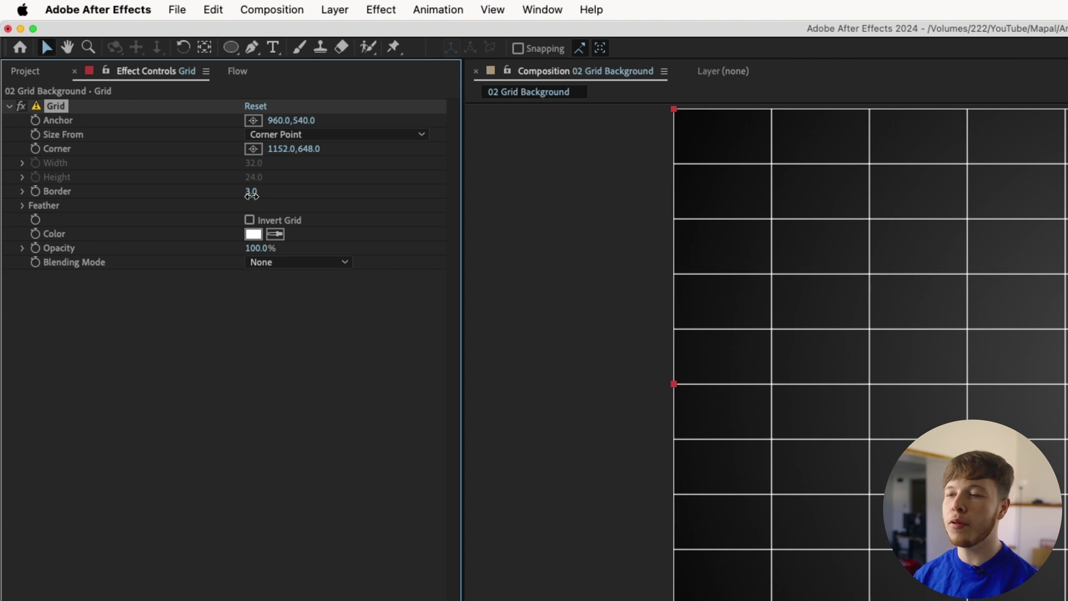
left_click(323, 146)
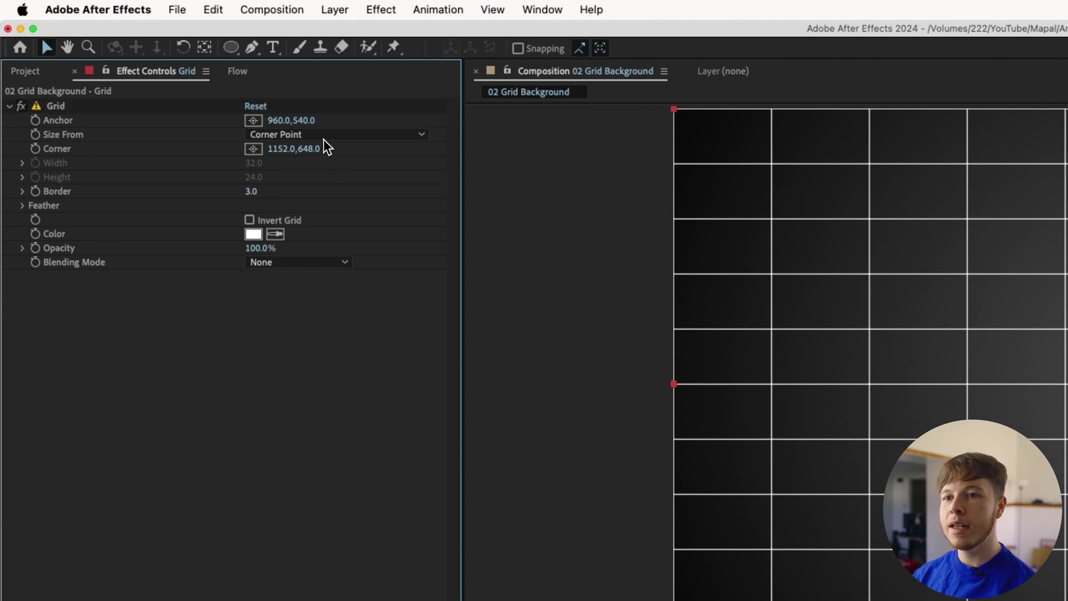
left_click_drag(309, 148, 402, 145)
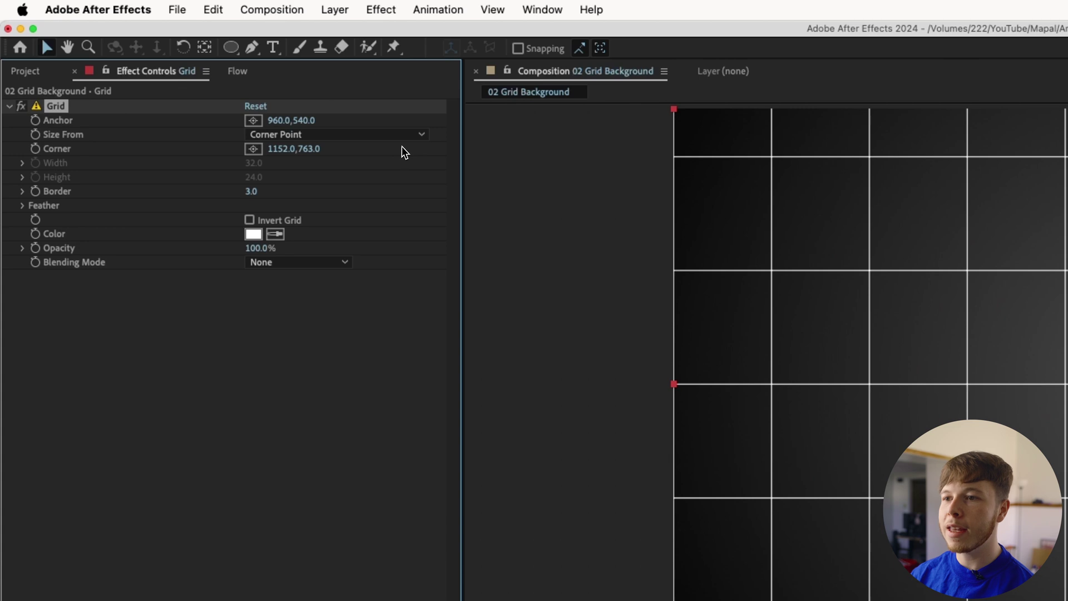
key("super+z")
Switch the grid's Size From option to Width Slider and try a larger width
left_click(333, 137)
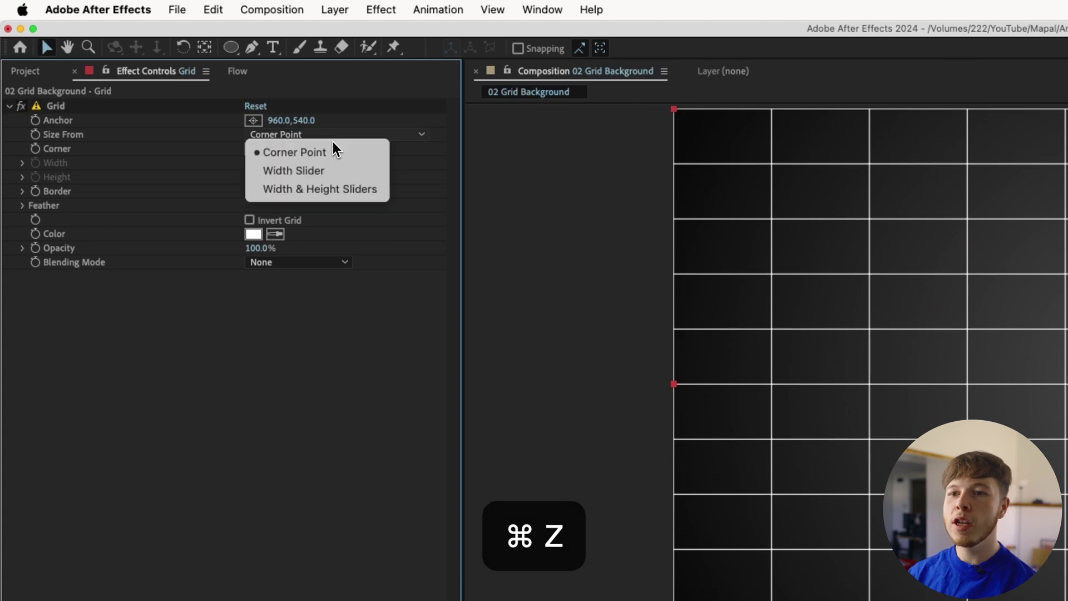
left_click(315, 171)
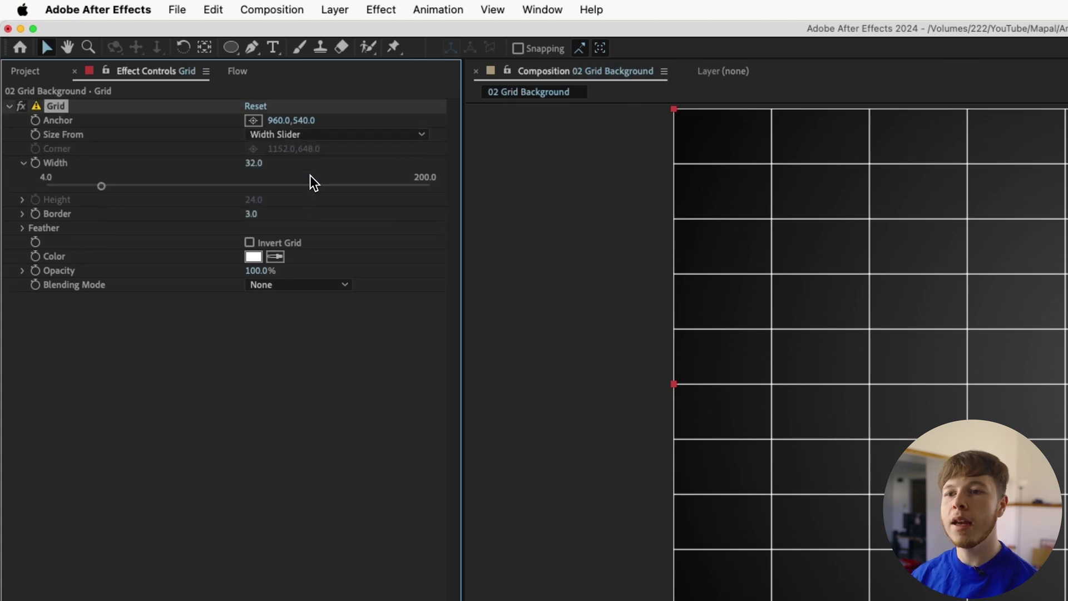
left_click_drag(258, 171, 338, 165)
Size the grid from Width & Height Sliders, with a width of about 85.1 and a height of about 165.4
left_click(324, 135)
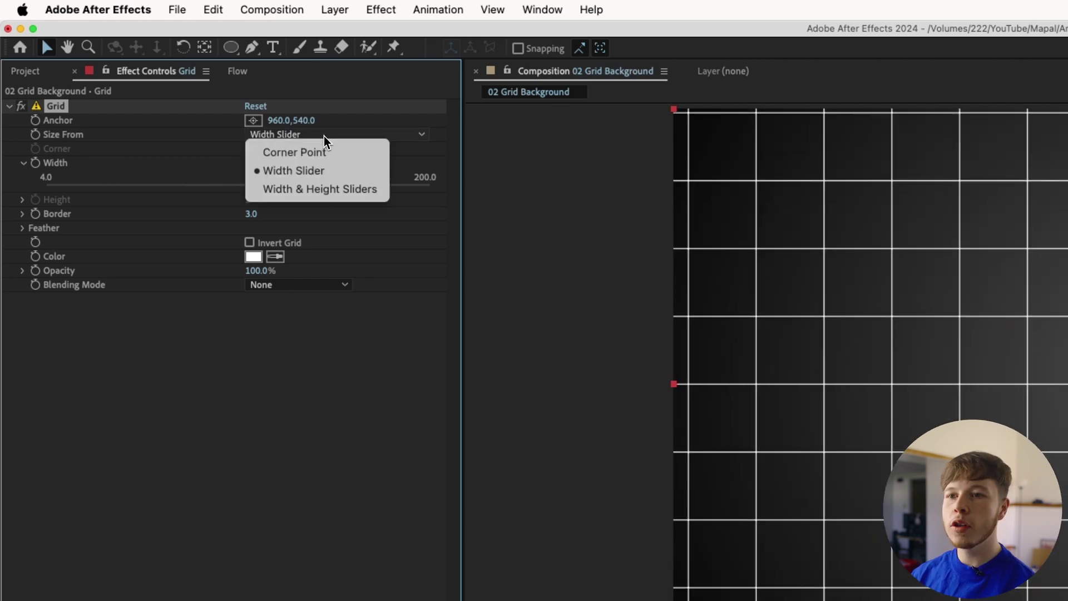
left_click(309, 189)
left_click_drag(295, 192, 206, 189)
left_click_drag(85, 223, 363, 209)
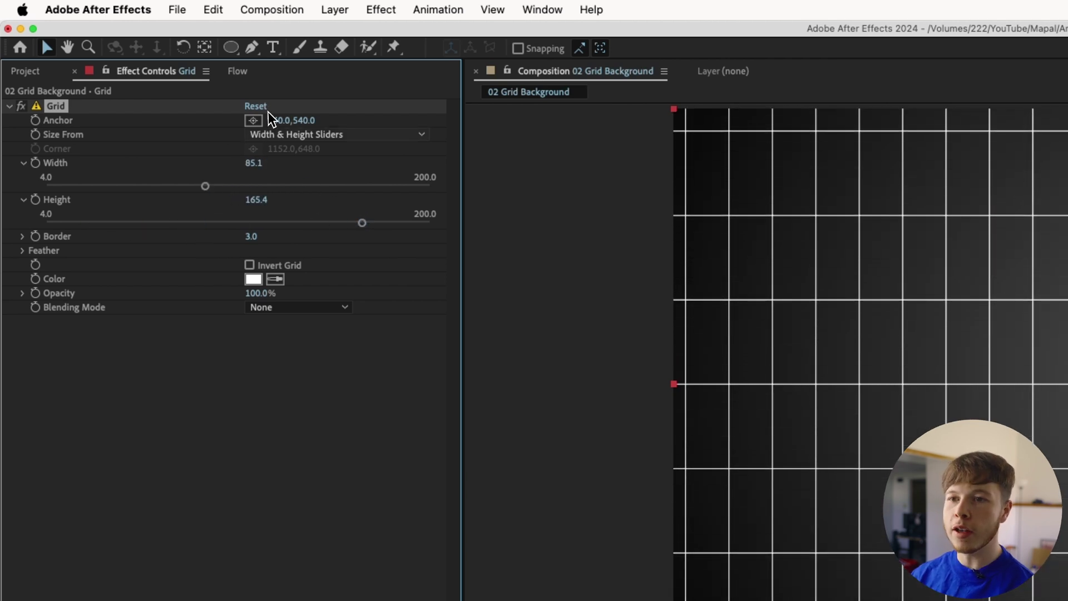
Set the grid's Size From option to Width Slider and the width to about 97.9
left_click(281, 134)
left_click(288, 172)
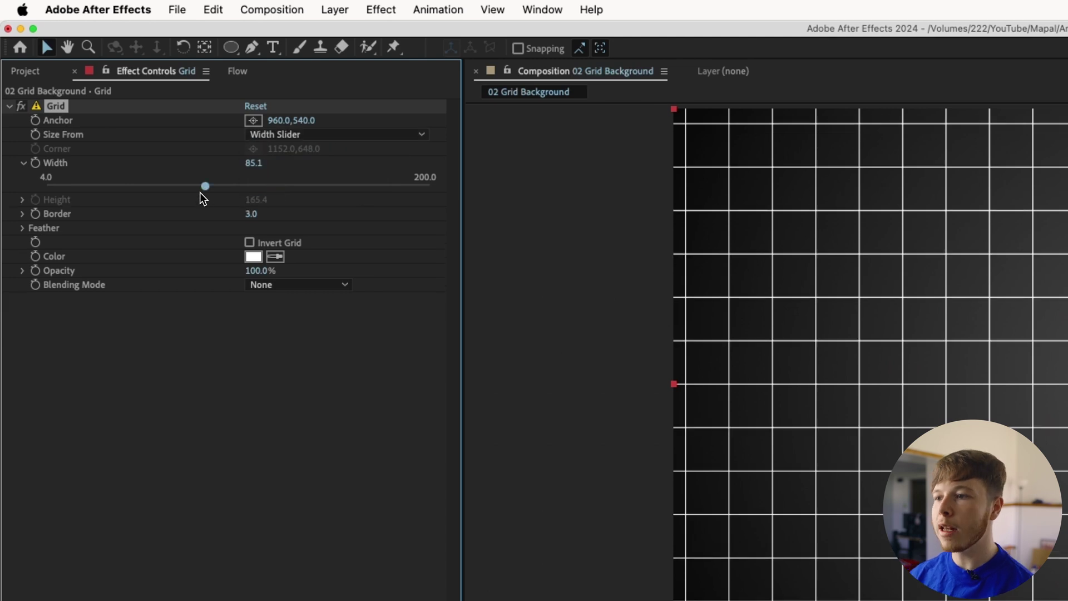
left_click_drag(206, 192, 229, 186)
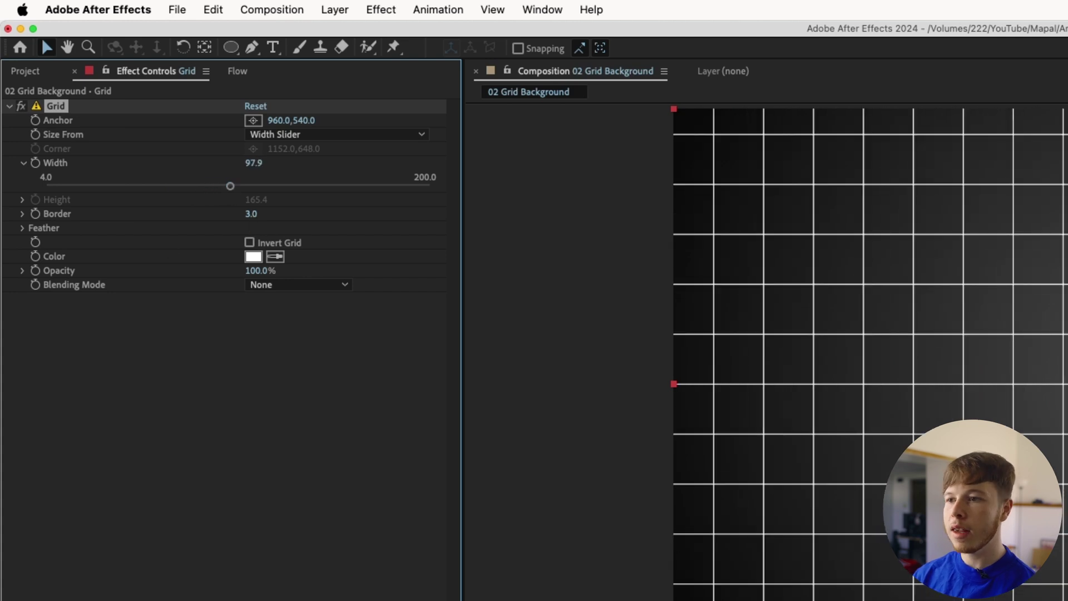
Set the grid border to 2 and keep white (ffffff) as the grid color
left_click_drag(252, 220, 249, 220)
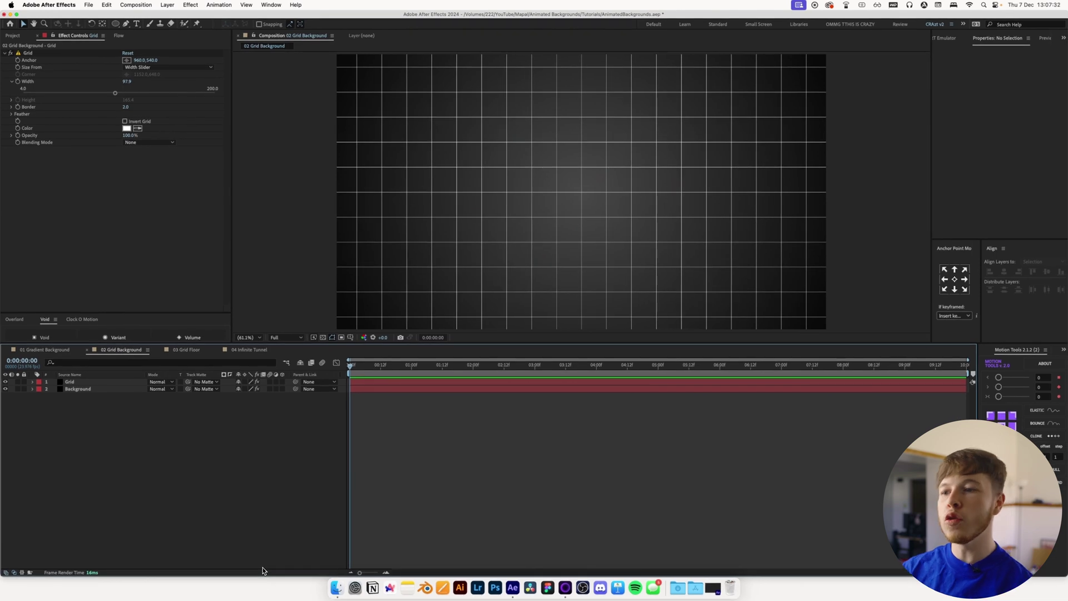
left_click(126, 129)
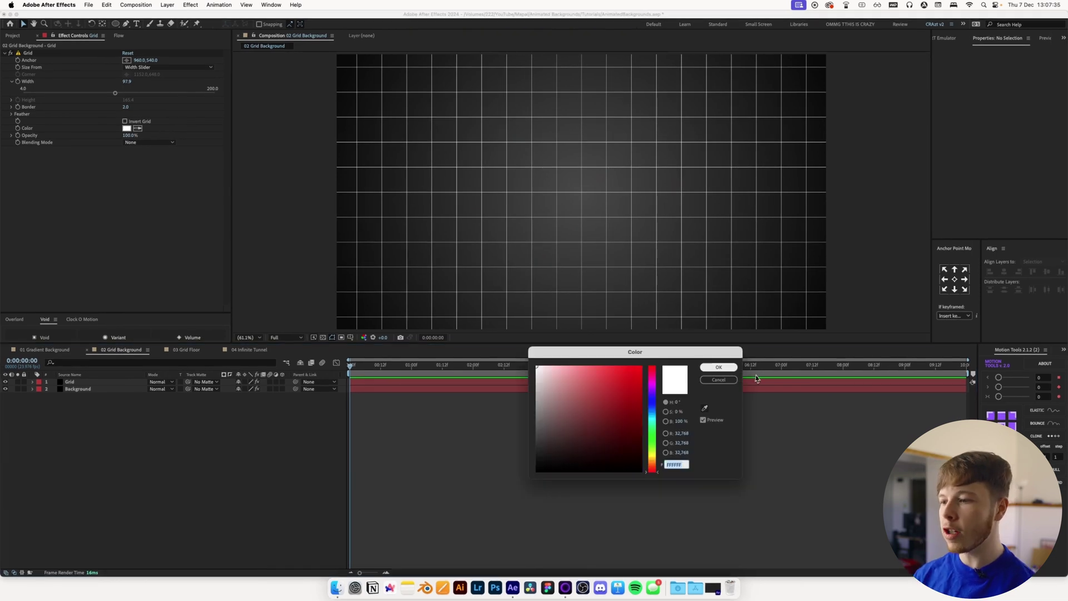
left_click(718, 367)
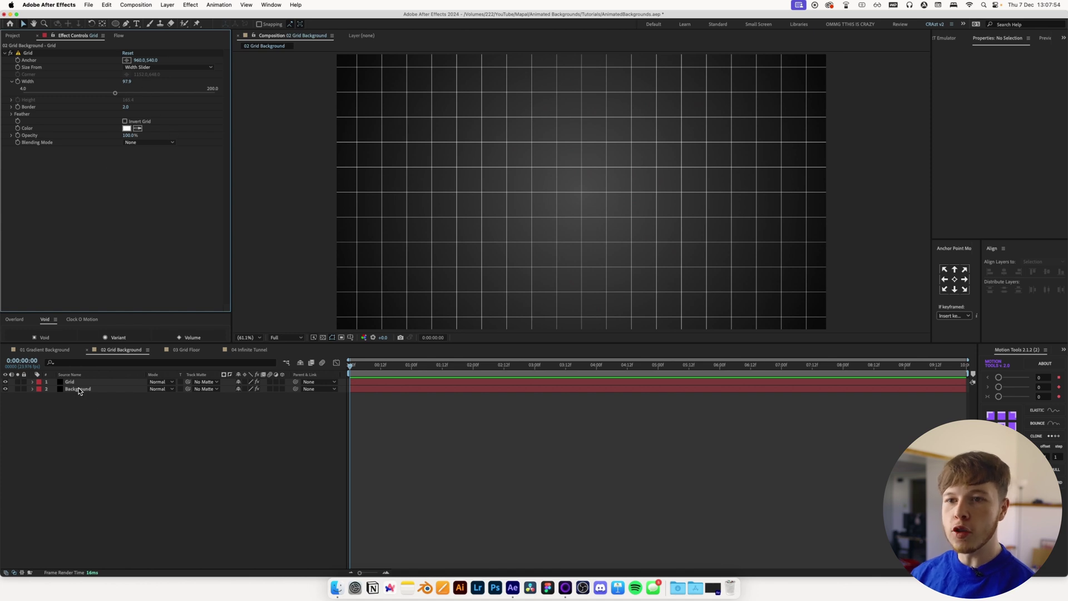
Keyframe the grid width from 97.9 at the start to about 170.5 at 3 seconds
left_click(17, 81)
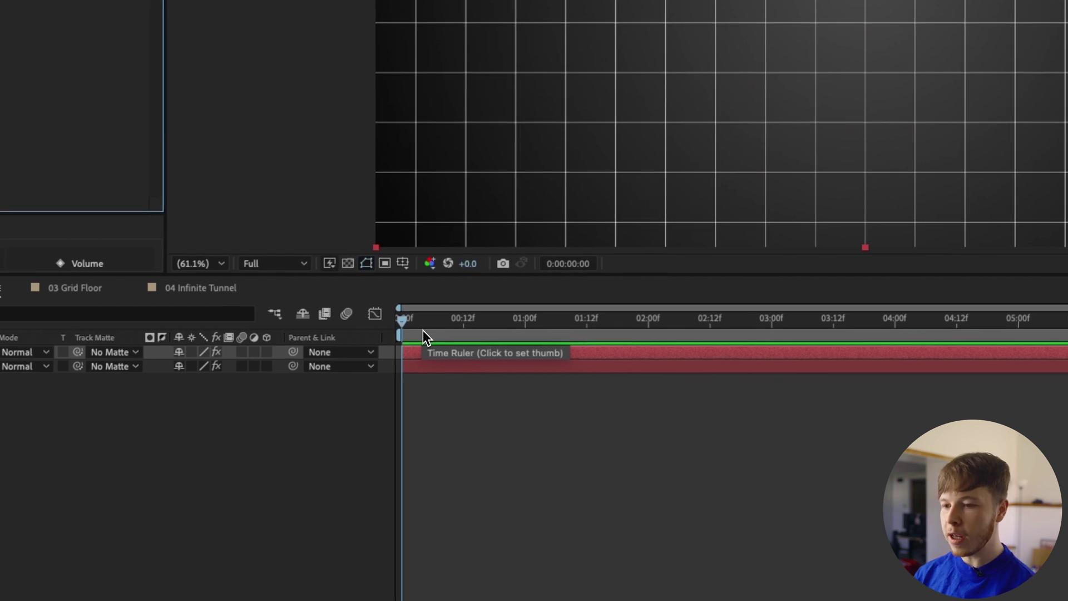
key("u")
left_click_drag(432, 320, 767, 362)
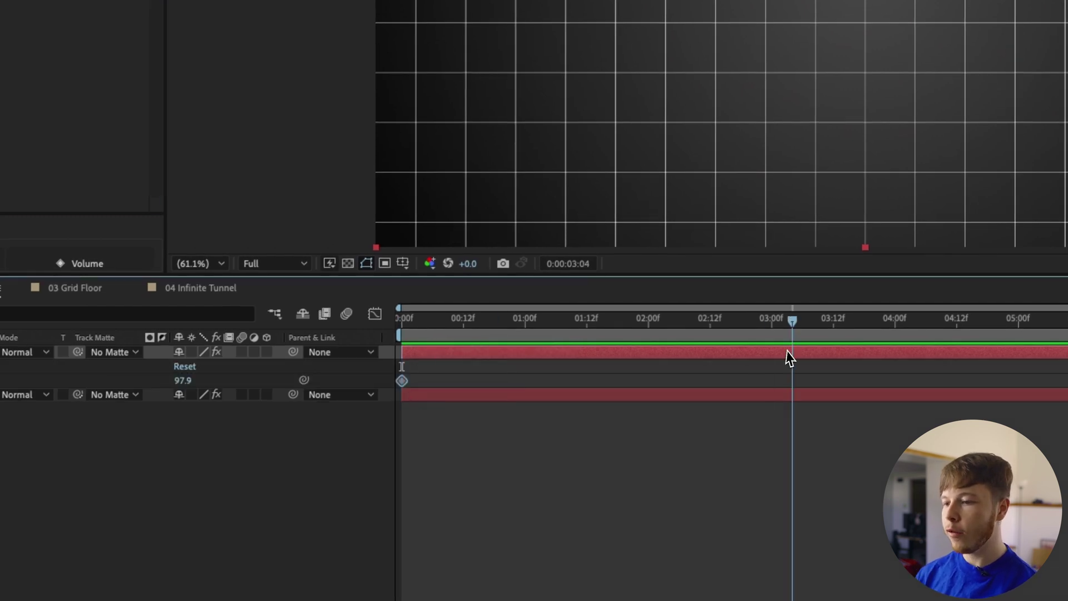
left_click_drag(739, 465, 741, 465)
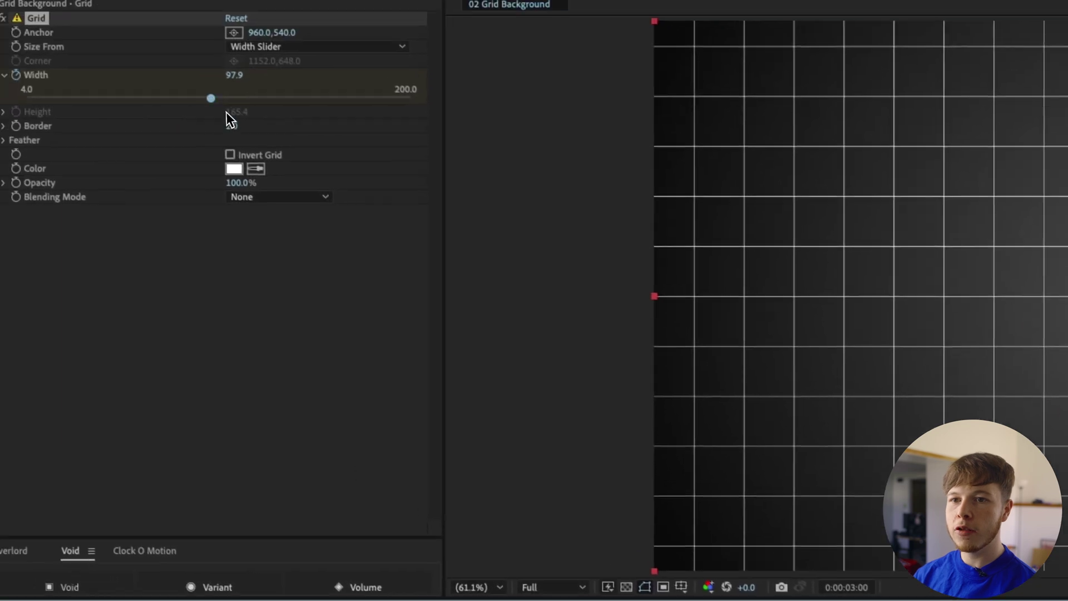
left_click_drag(210, 98, 369, 116)
Preview the grid width animation from the beginning
left_click(374, 386)
key("space")
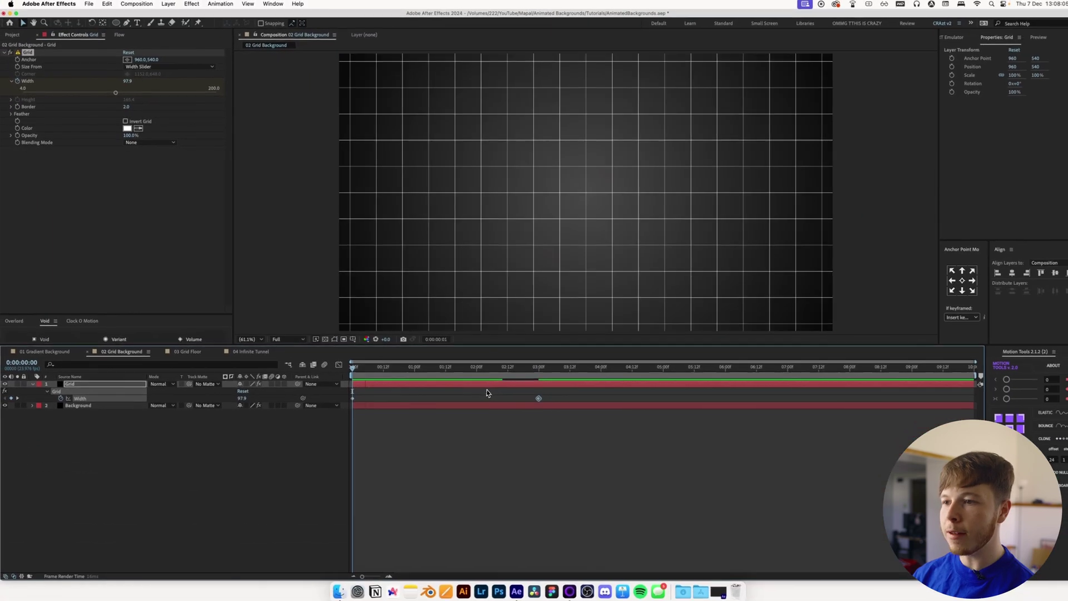
key("space")
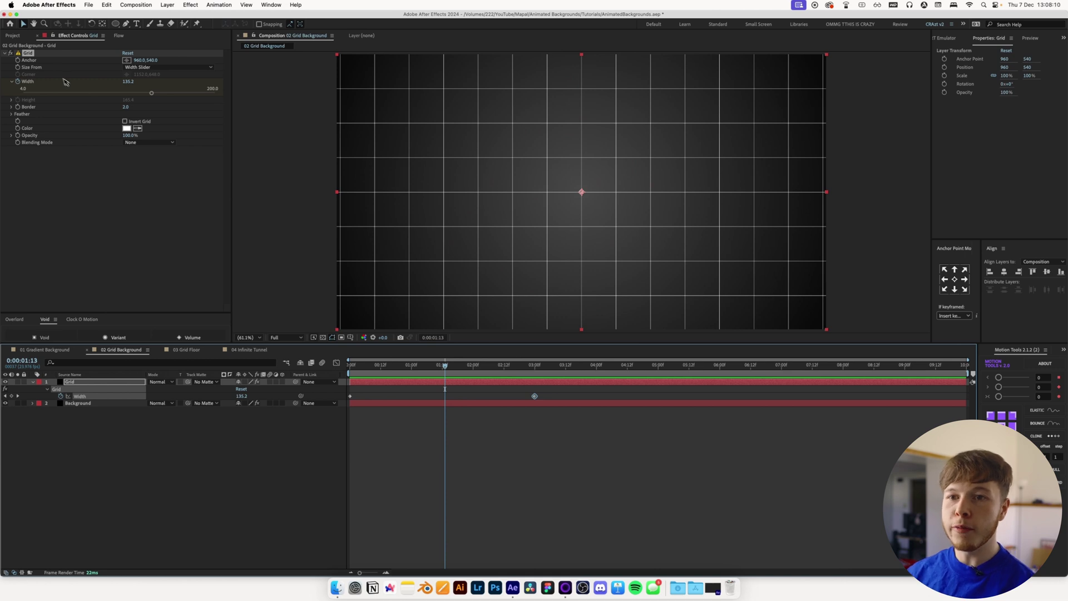
Keyframe the grid anchor from 960, 540 at 0:00:01:13 to about 528, 1201 at 0:00:03:08
left_click(19, 63)
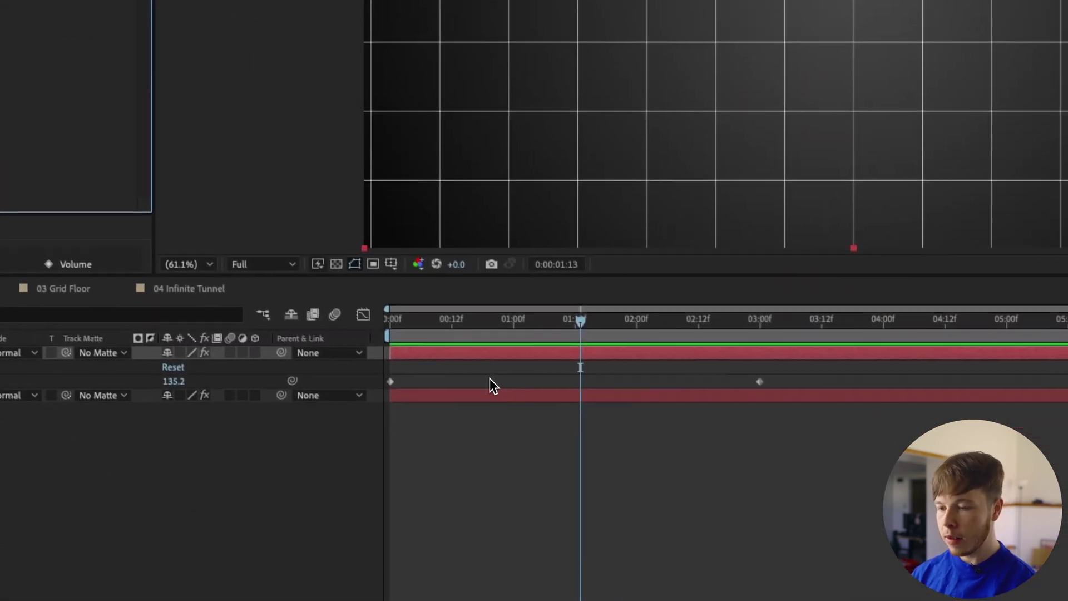
key("u")
left_click_drag(587, 321, 787, 355)
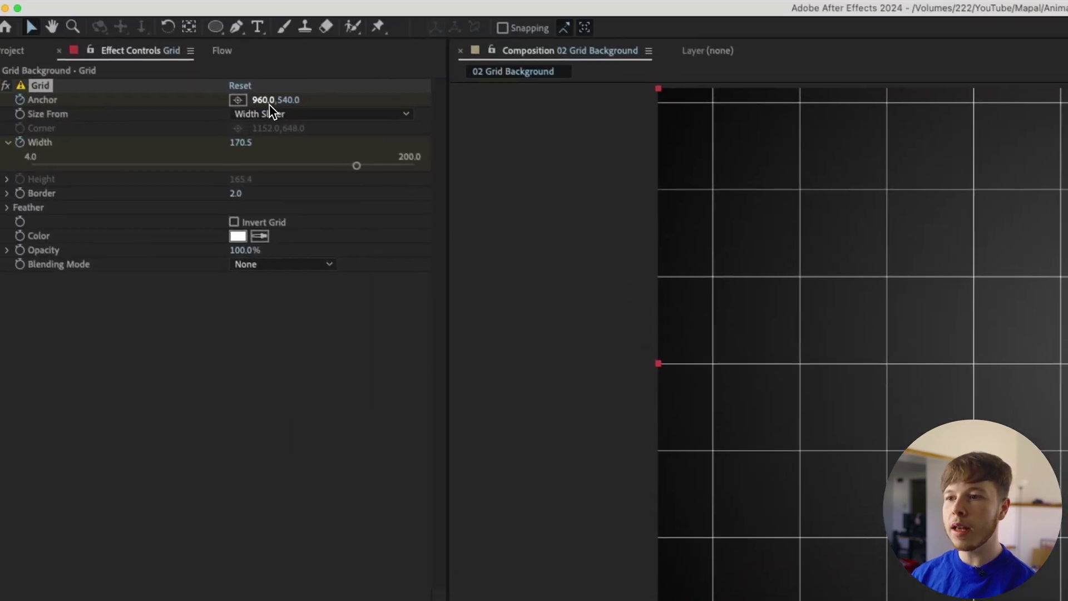
left_click_drag(269, 105, 65, 198)
left_click_drag(302, 121, 699, 281)
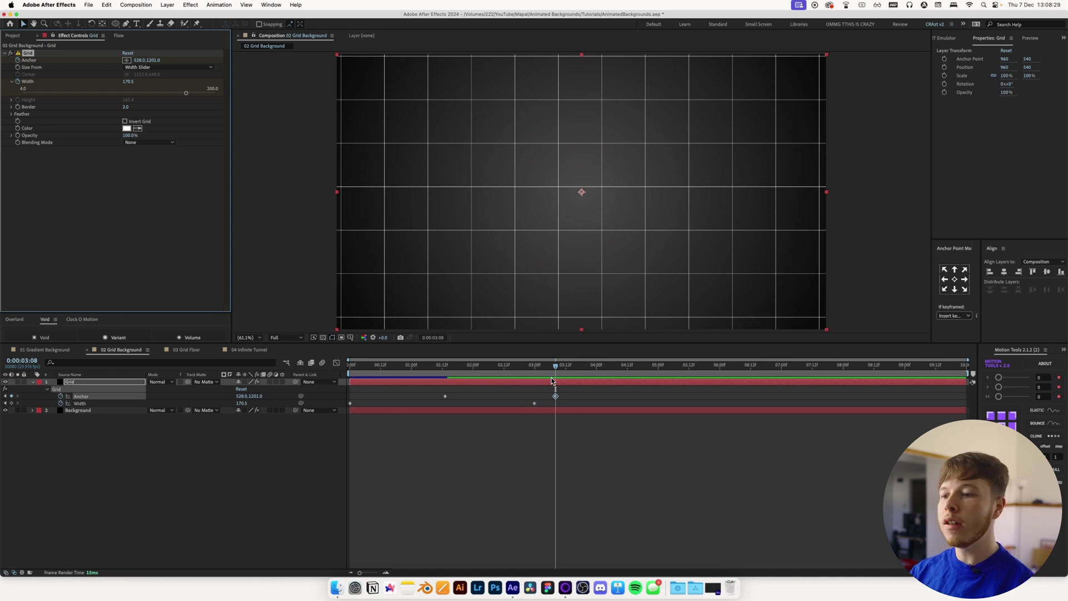
Return to the first frame and remove all width and anchor keyframes from the Grid effect
key("Home")
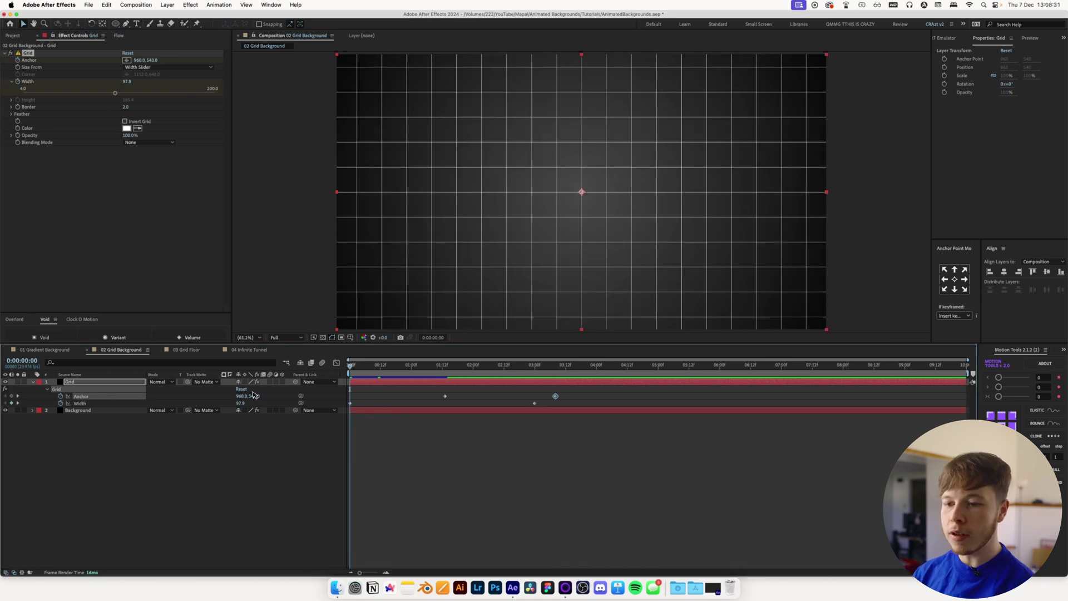
left_click(60, 402)
left_click(60, 395)
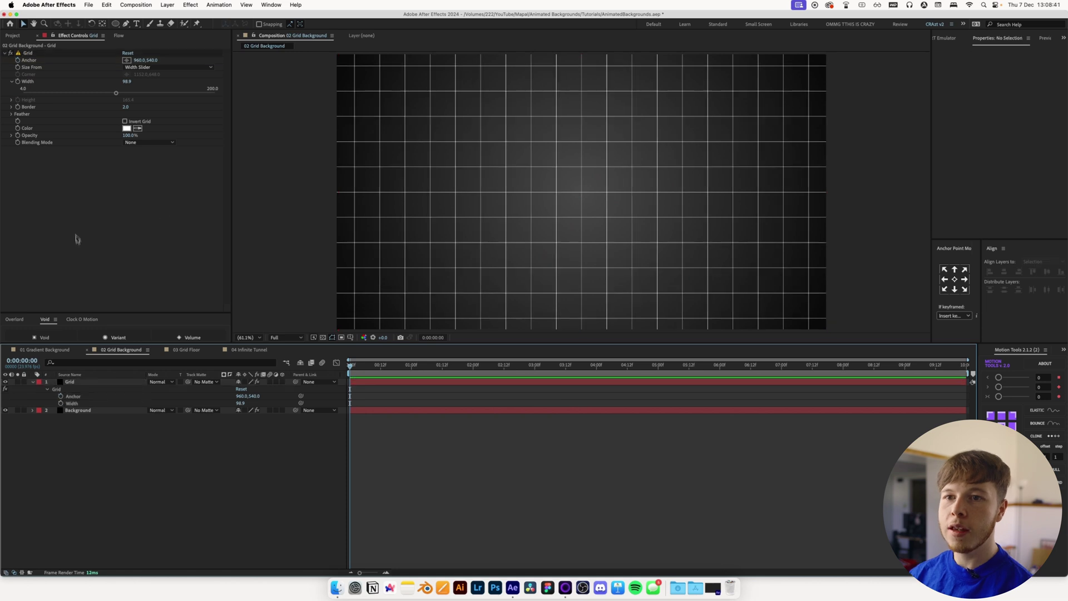
Add the Assets composition from the Assets folder to the 02 Grid Background composition as the topmost layer
left_click(12, 35)
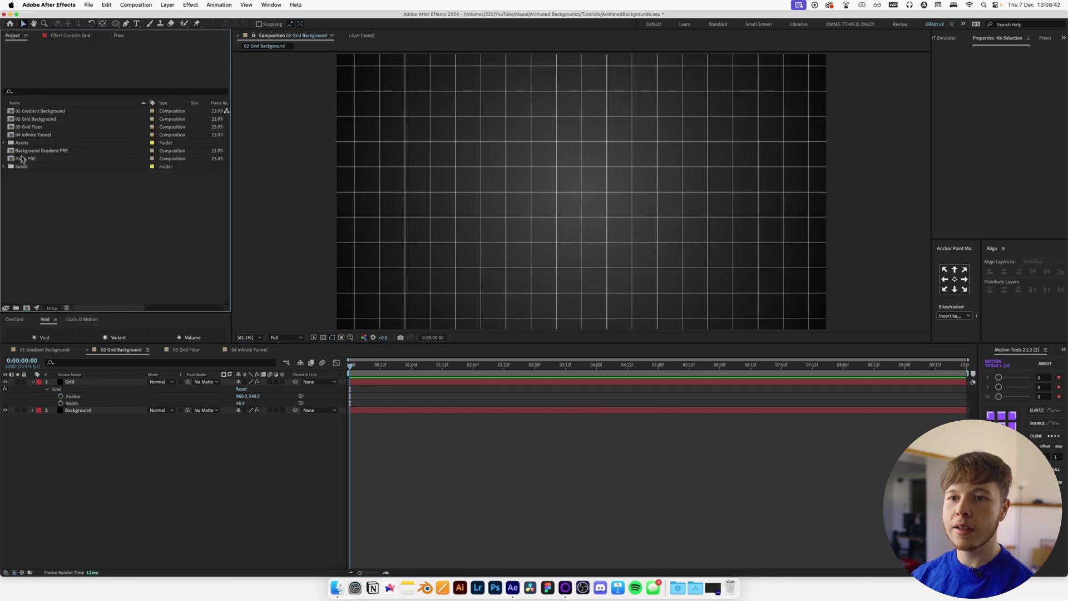
left_click(4, 143)
left_click(31, 151)
key("ctrl+/")
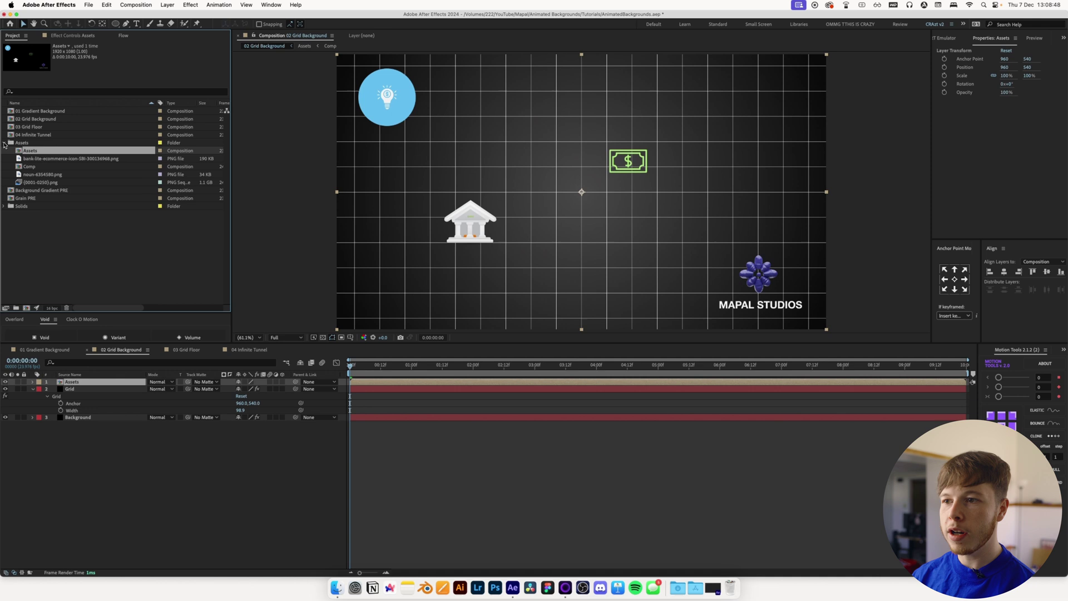
left_click(4, 143)
left_click_drag(371, 380, 350, 389)
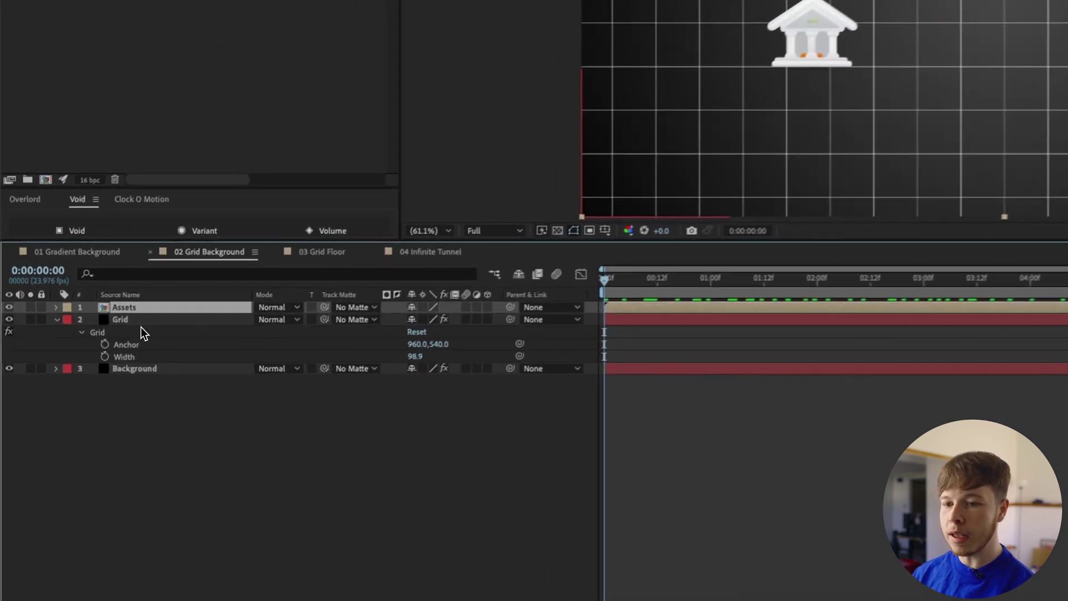
Reveal the Assets layer's position and scale, and link the grid's Anchor to that position and its Width to that scale
key("s")
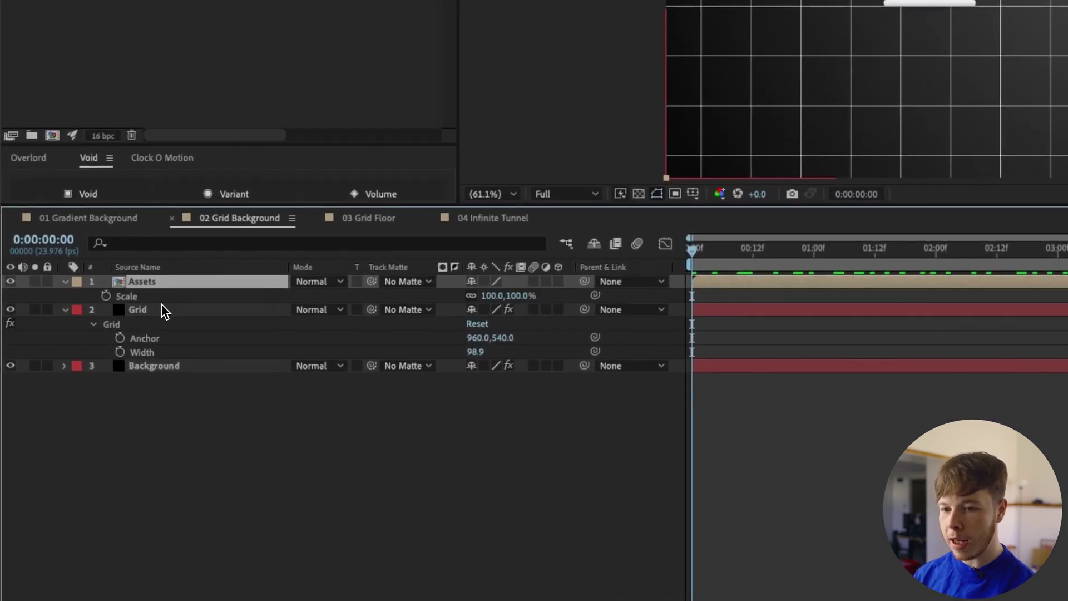
key("shift+p")
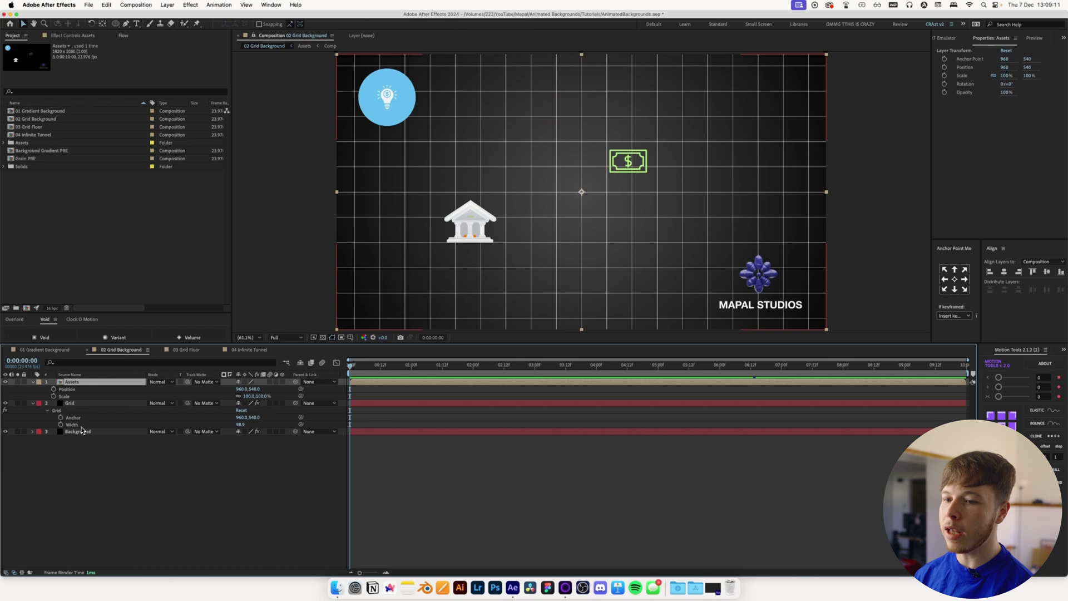
left_click(76, 418)
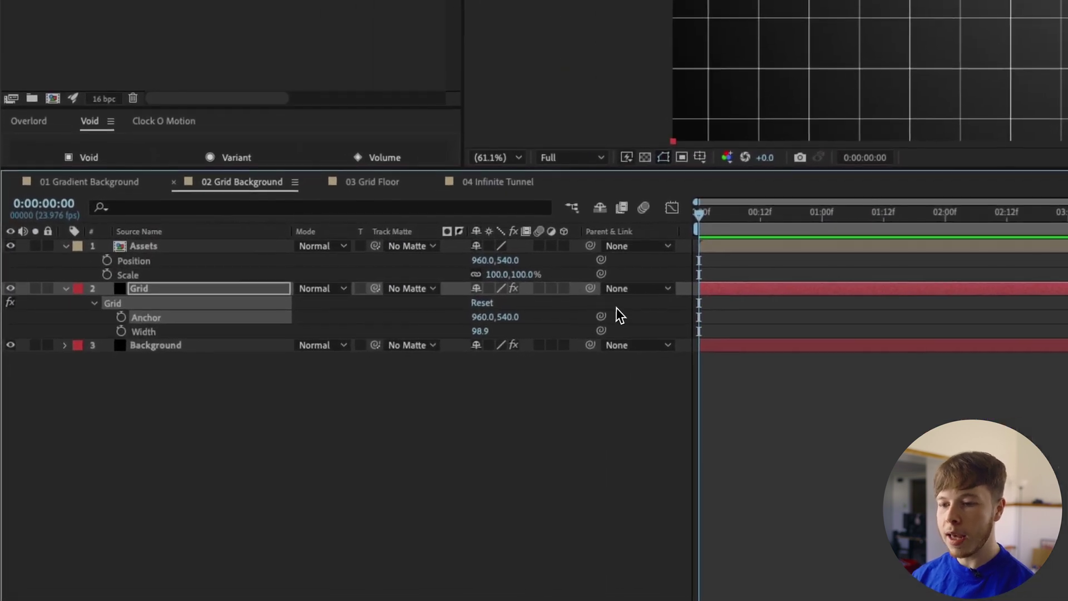
left_click_drag(601, 317, 144, 262)
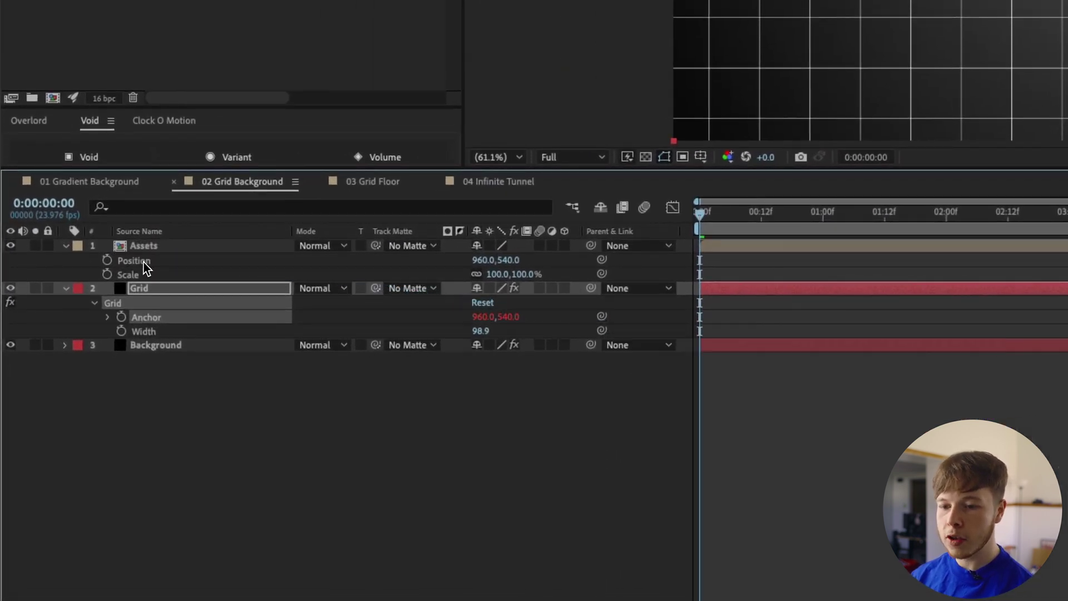
left_click_drag(602, 331, 233, 276)
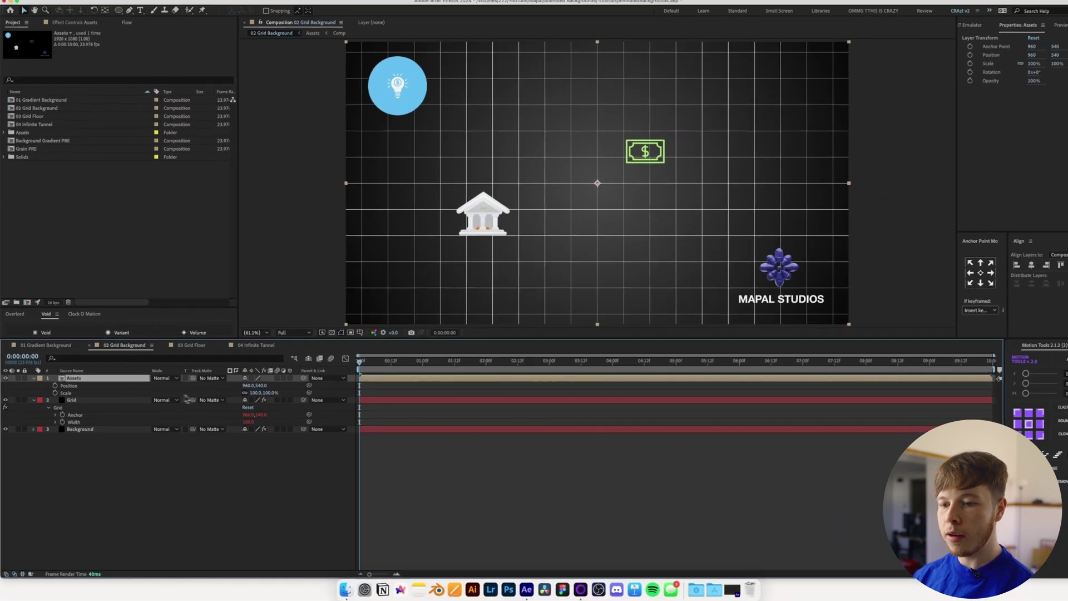
Keyframe the Assets layer on the first frame with a position of about 2432, 1301 and a scale of 200%
left_click_drag(500, 273, 528, 284)
left_click_drag(263, 400, 594, 371)
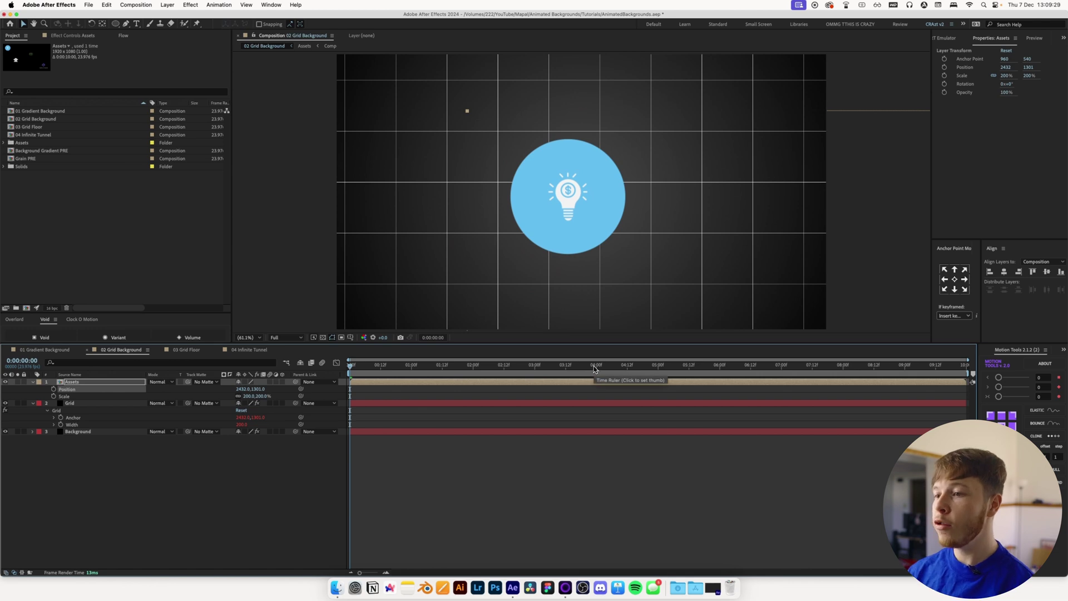
left_click(53, 389)
left_click(53, 396)
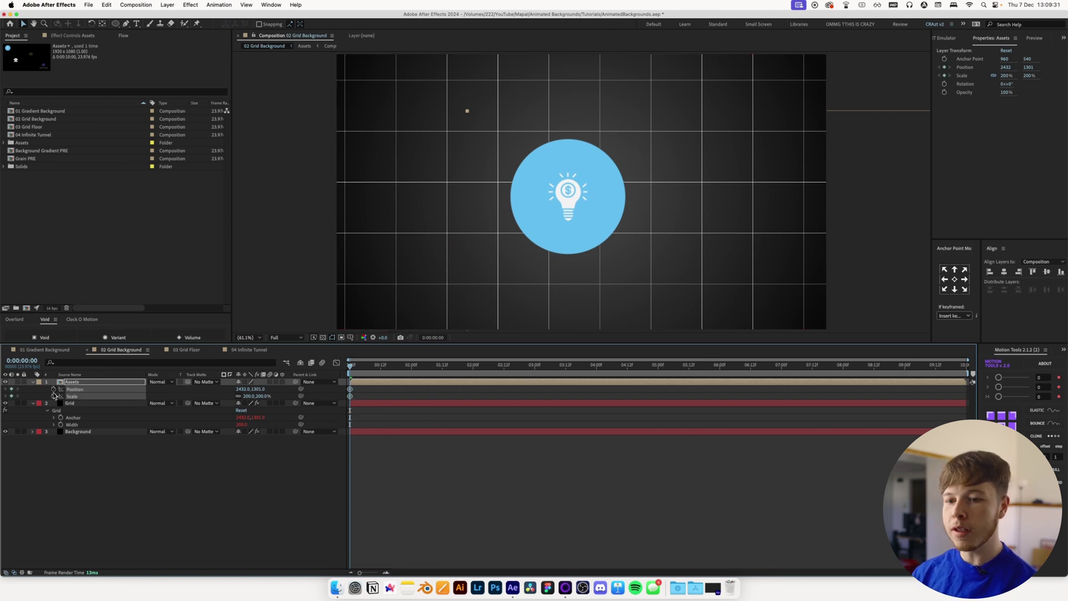
Center the bank icon at 2 seconds by keyframing the Assets position to about 1826, 309, and show the proportional grid overlay
left_click_drag(350, 371, 474, 384)
left_click_drag(258, 389, 51, 398)
left_click_drag(257, 390, 174, 383)
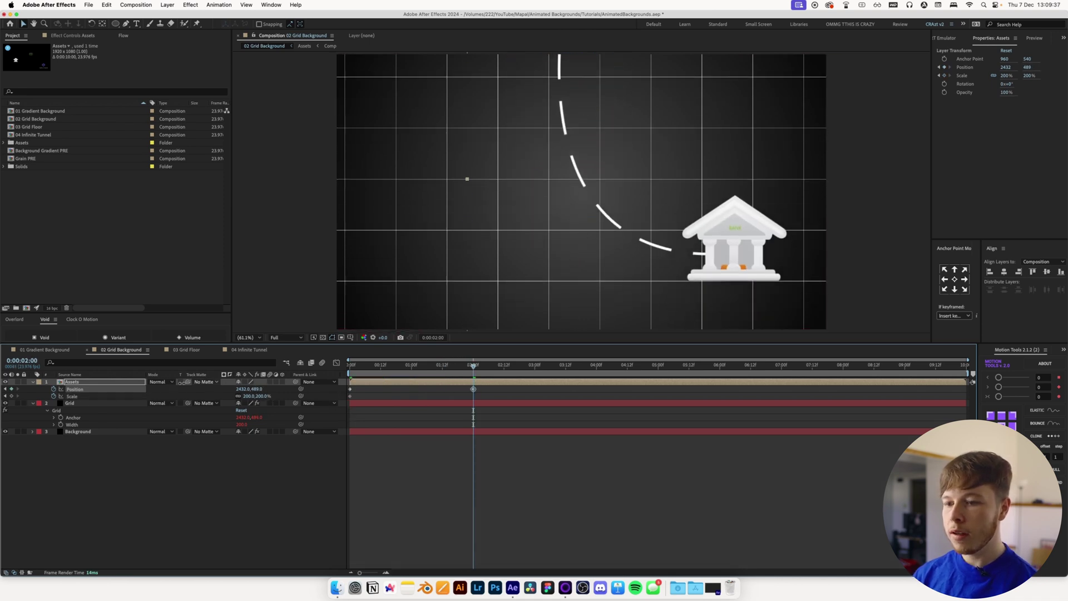
left_click_drag(240, 388, 204, 394)
left_click_drag(256, 389, 184, 389)
left_click_drag(241, 389, 205, 394)
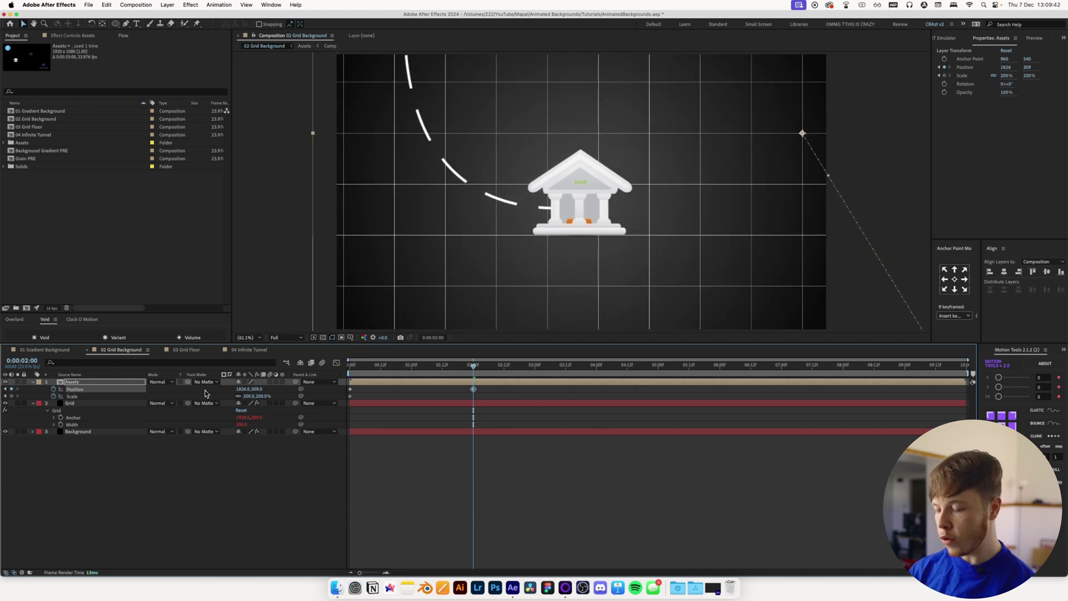
key("alt+apostrophe")
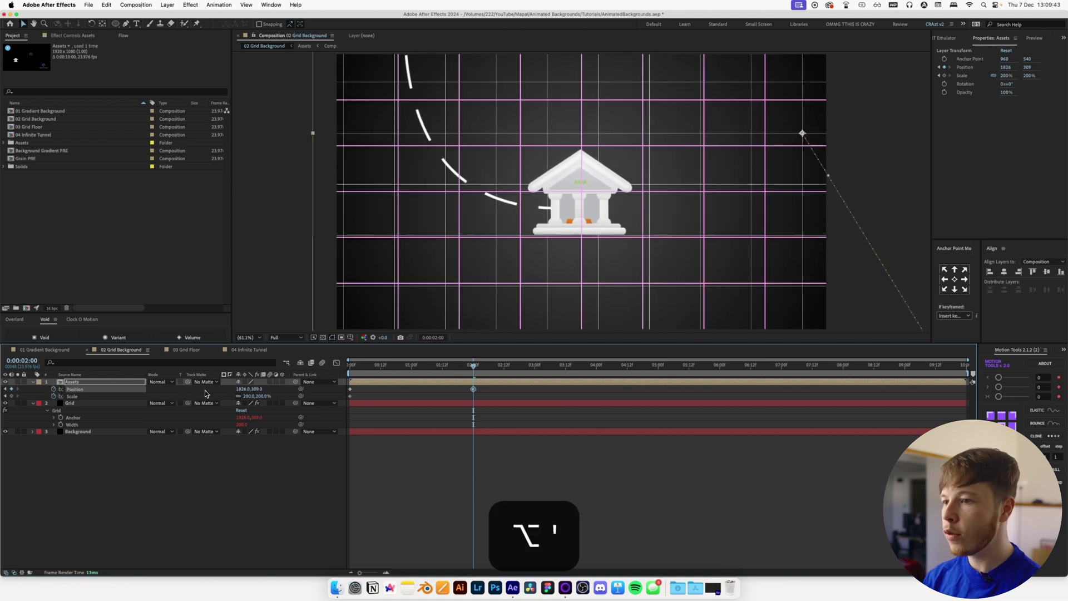
Set the Assets layer at 2 seconds to a position of about 1860, 277 and 215% scale, and hold both with keyframes at 0:00:02:13
key("alt+apostrophe")
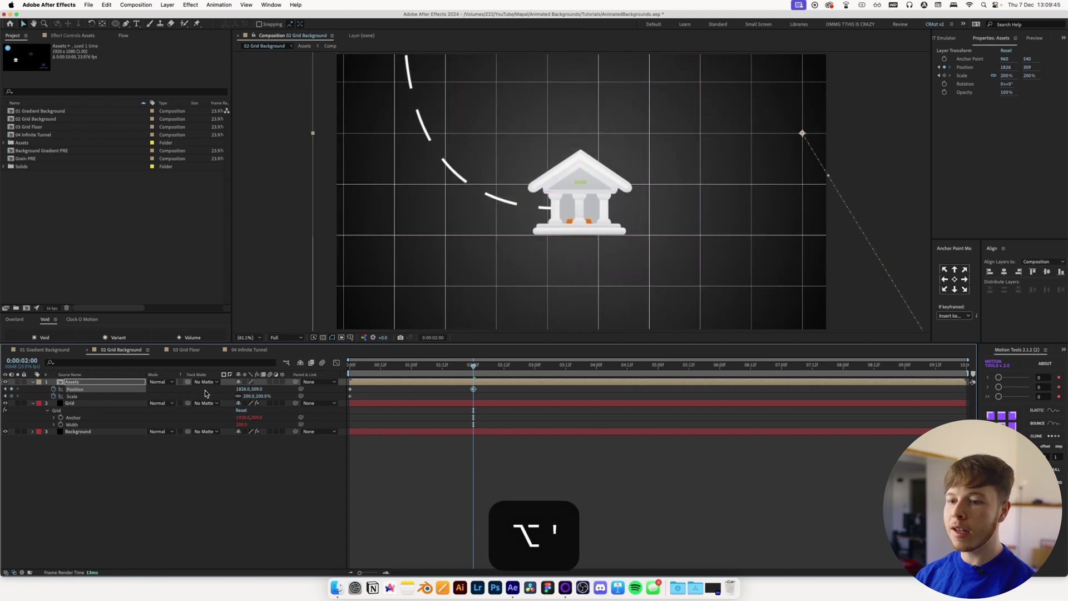
left_click_drag(245, 396, 261, 391)
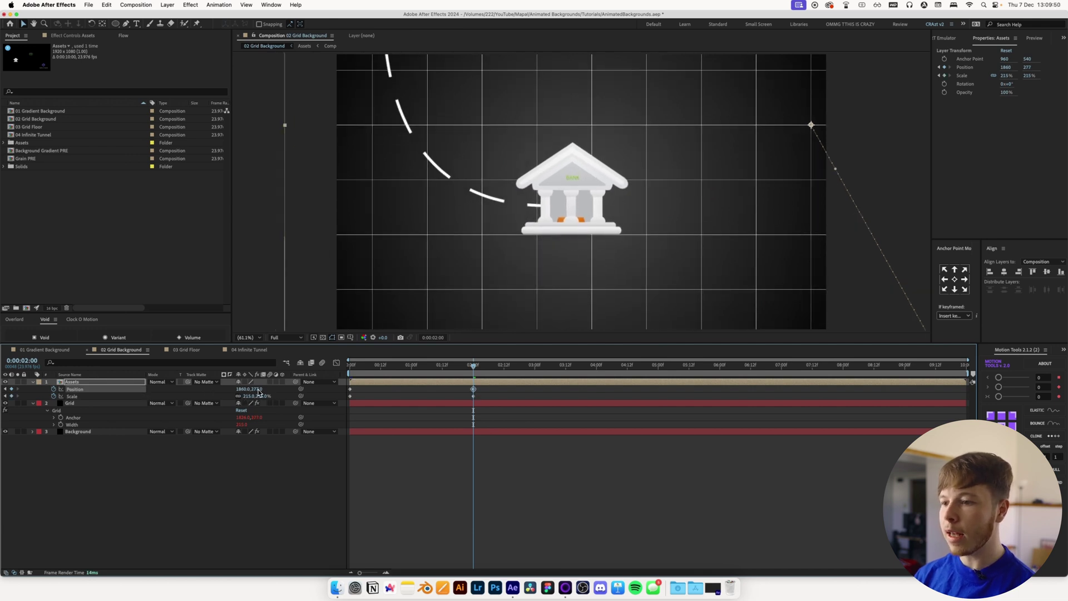
left_click_drag(474, 365, 504, 366)
double_click(72, 381)
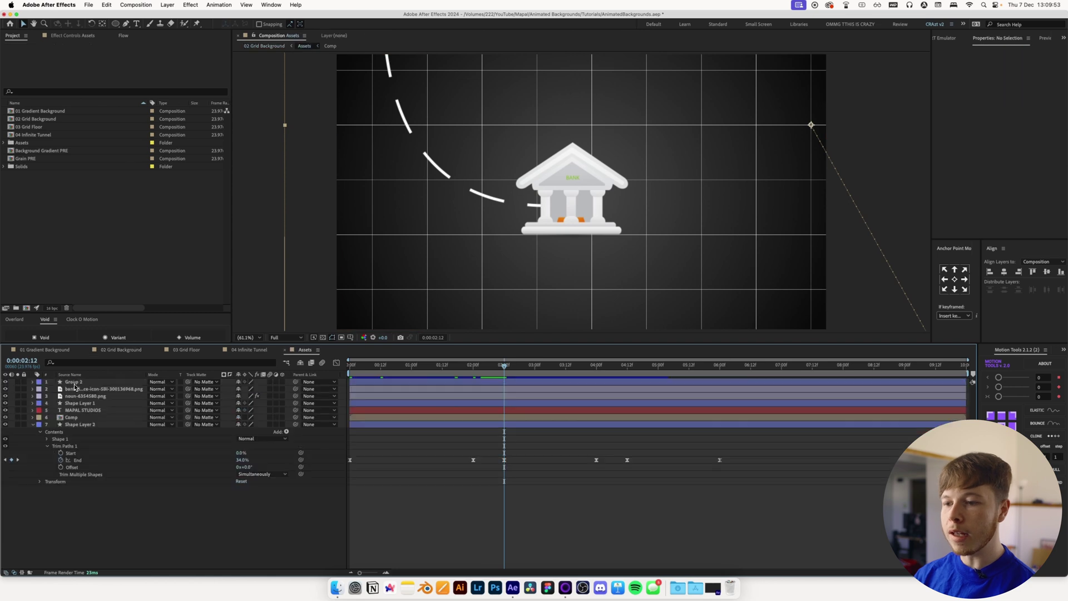
left_click_drag(445, 367, 506, 380)
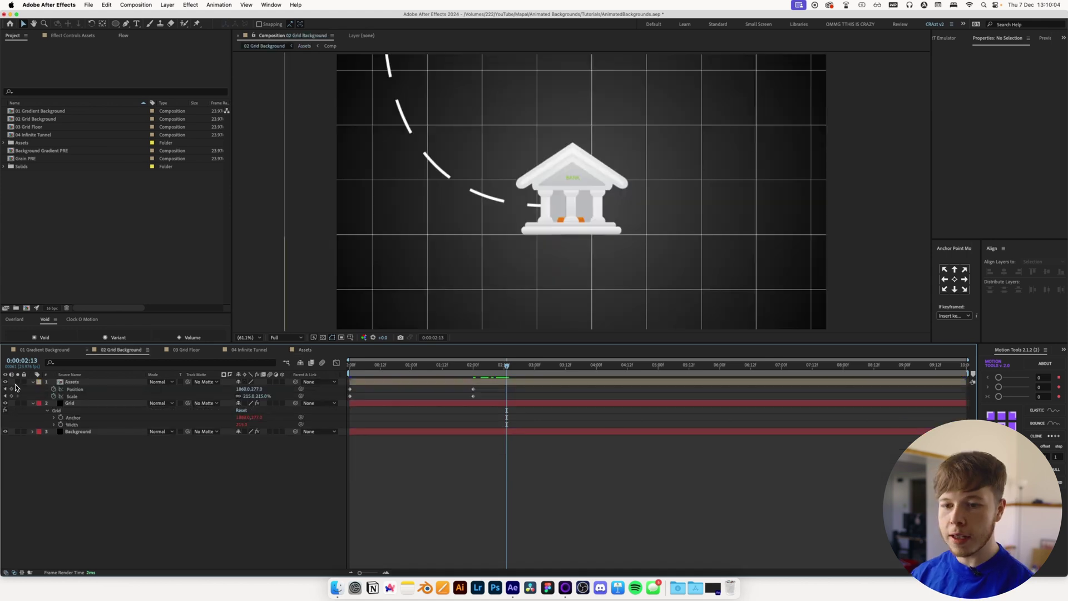
left_click(11, 388)
left_click(11, 396)
Keyframe the Assets layer's remaining moves at 4 seconds, 4:12 and 6 seconds, ending centered on the logo at about -666, -251 and 232% scale
left_click_drag(592, 368, 597, 368)
left_click_drag(258, 389, 140, 399)
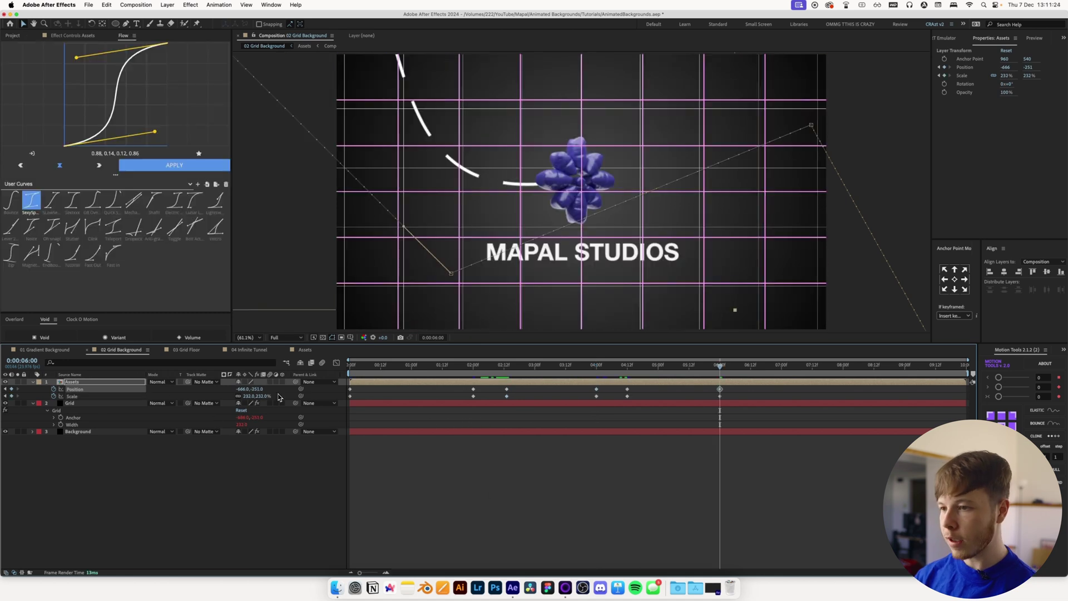
key("alt+'")
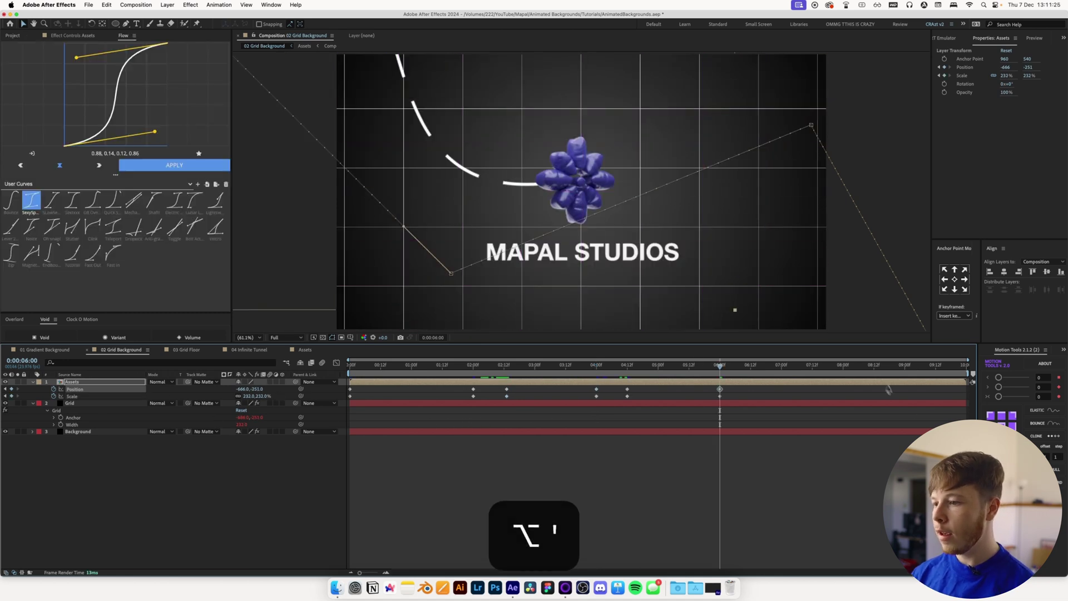
Apply the Flow easing curve 0.88, 0.14, 0.12, 0.86 to all Assets position and scale keyframes and preview the animation from the start
left_click_drag(735, 392, 253, 406)
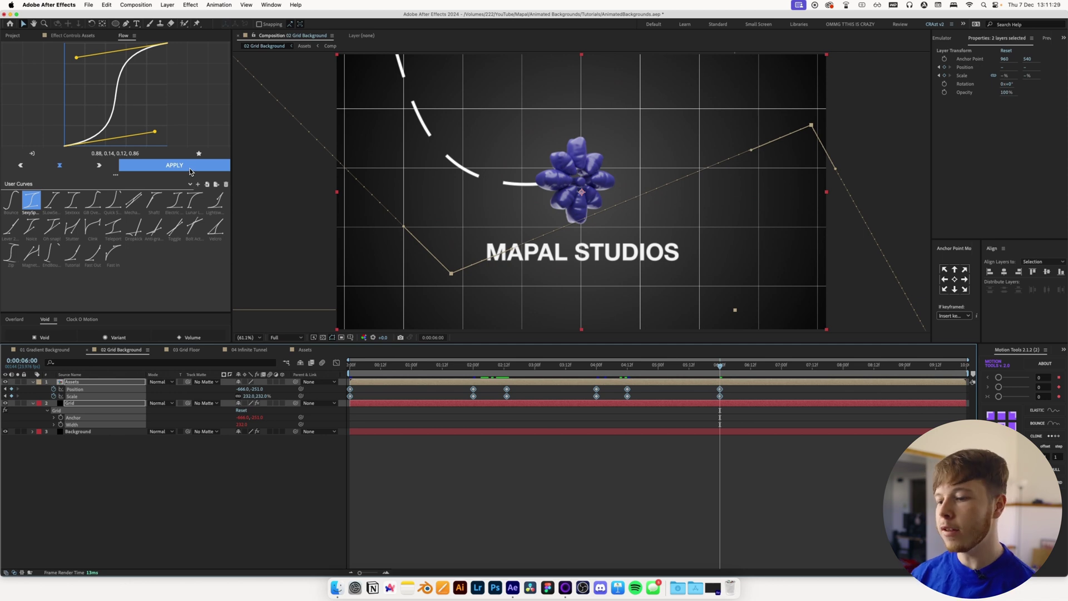
left_click(190, 167)
left_click(563, 476)
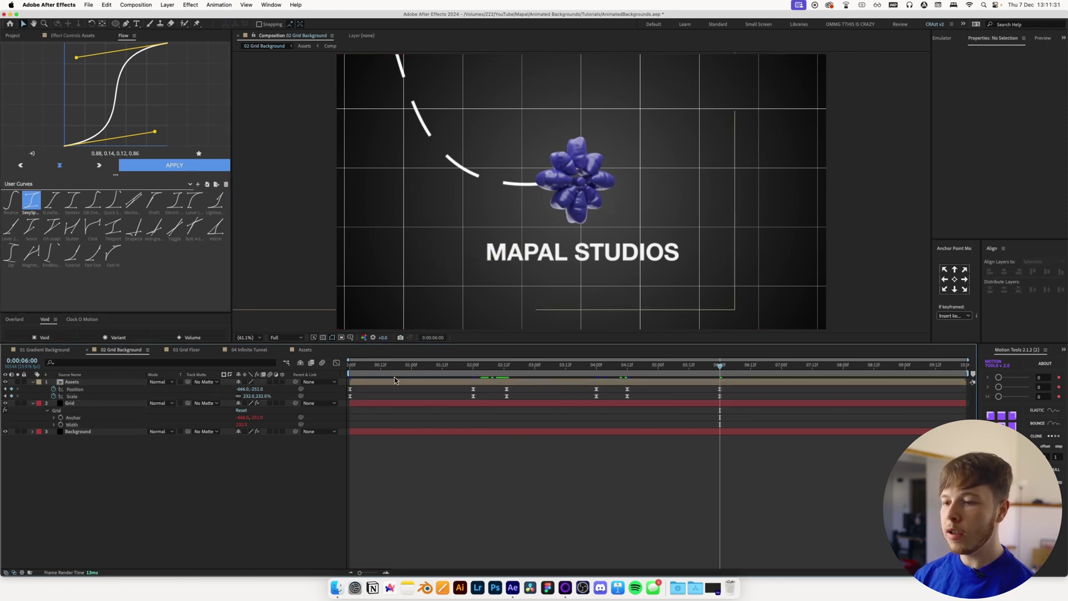
key("Home")
key("space")
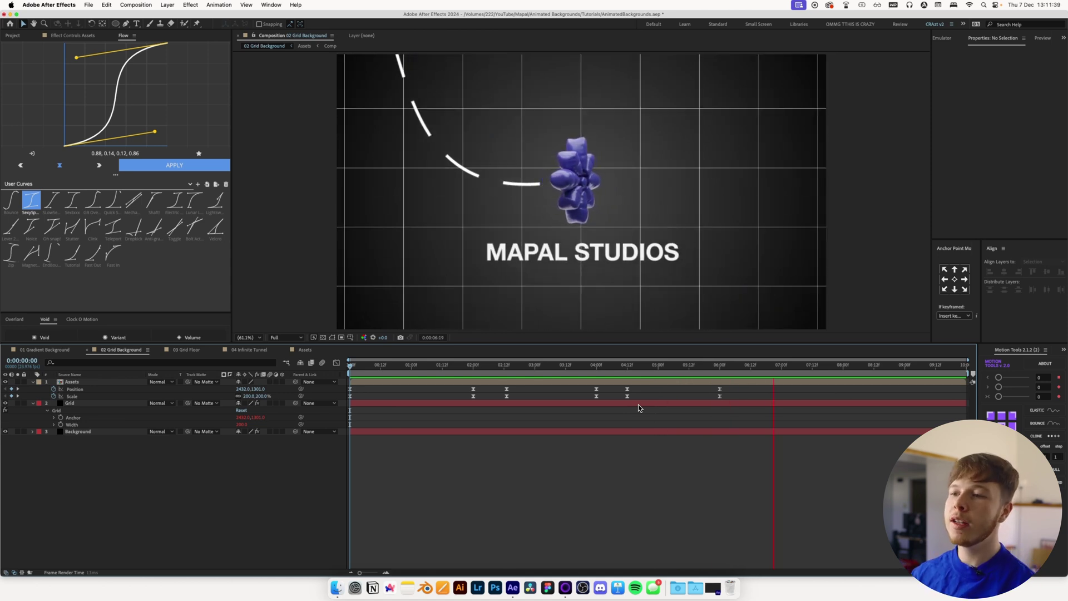
key("space")
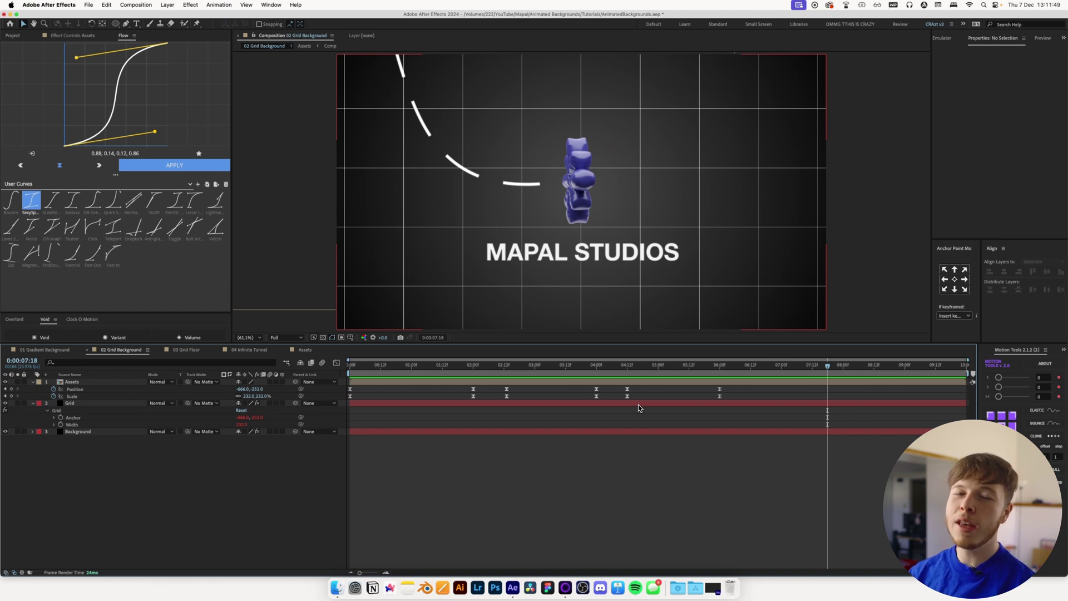
Add an adjustment layer above all layers and apply the Optics Compensation effect to it
left_click(235, 512)
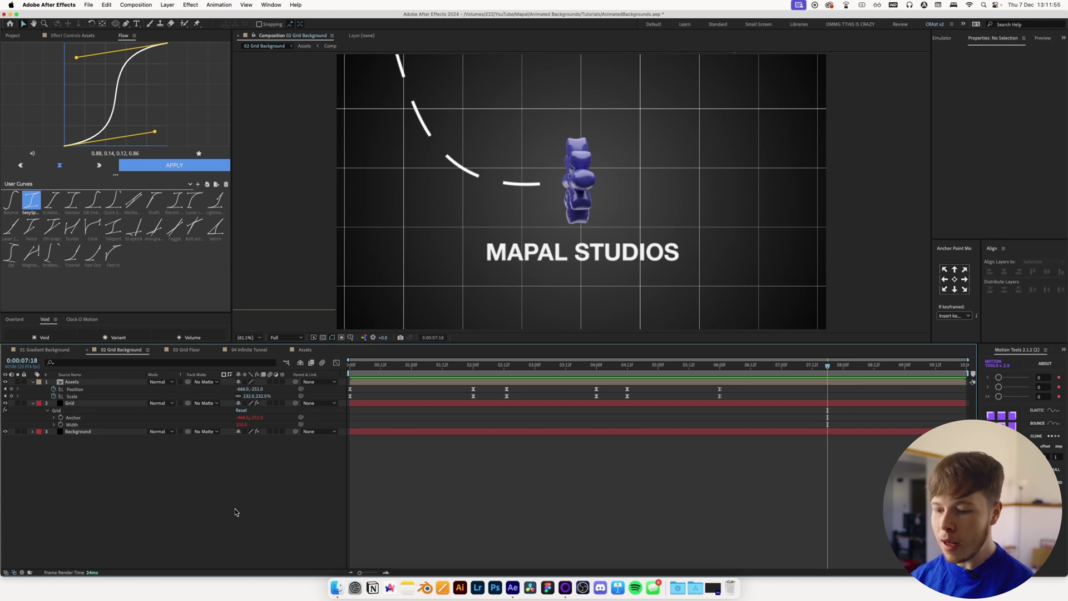
key("super+alt+y")
key("ctrl+space")
type("opt")
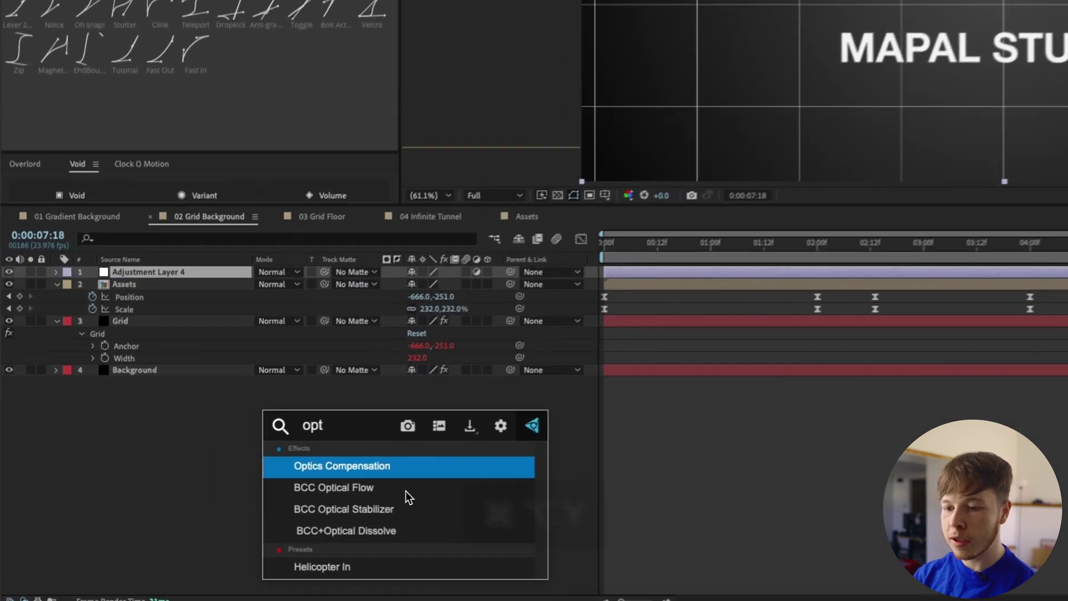
key("Return")
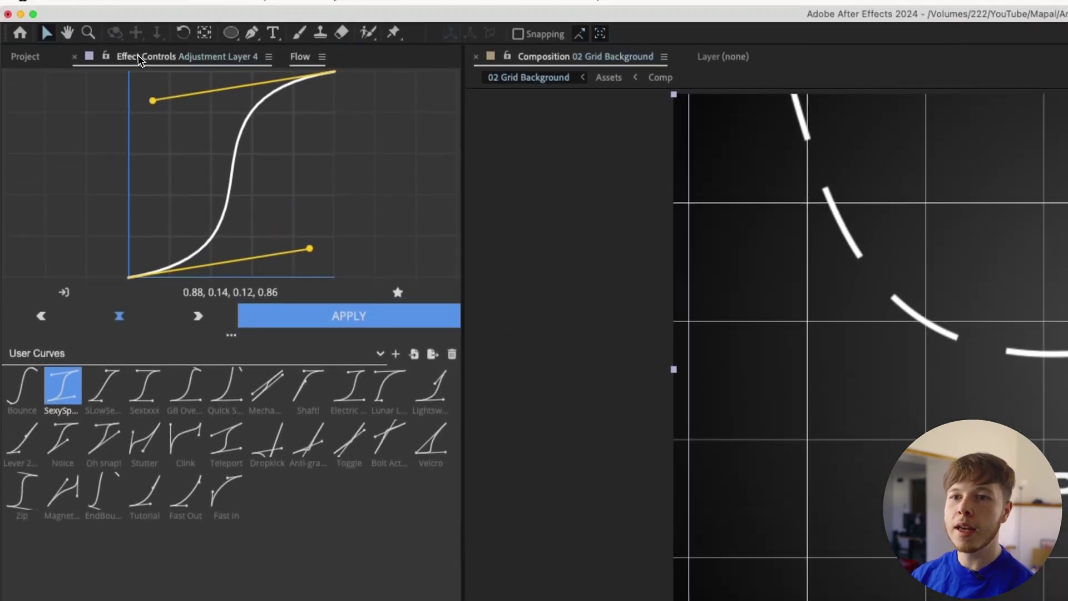
Set the Optics Compensation field of view to about 48.2 with Reverse Lens Distortion enabled, and scrub through the result
left_click(138, 57)
left_click_drag(301, 125, 641, 117)
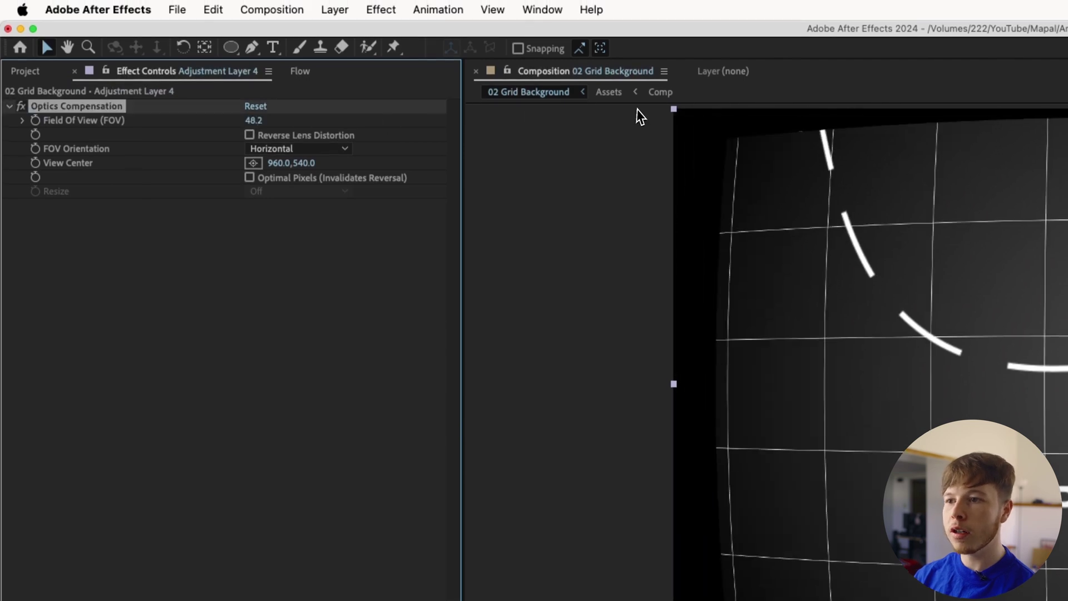
left_click(249, 135)
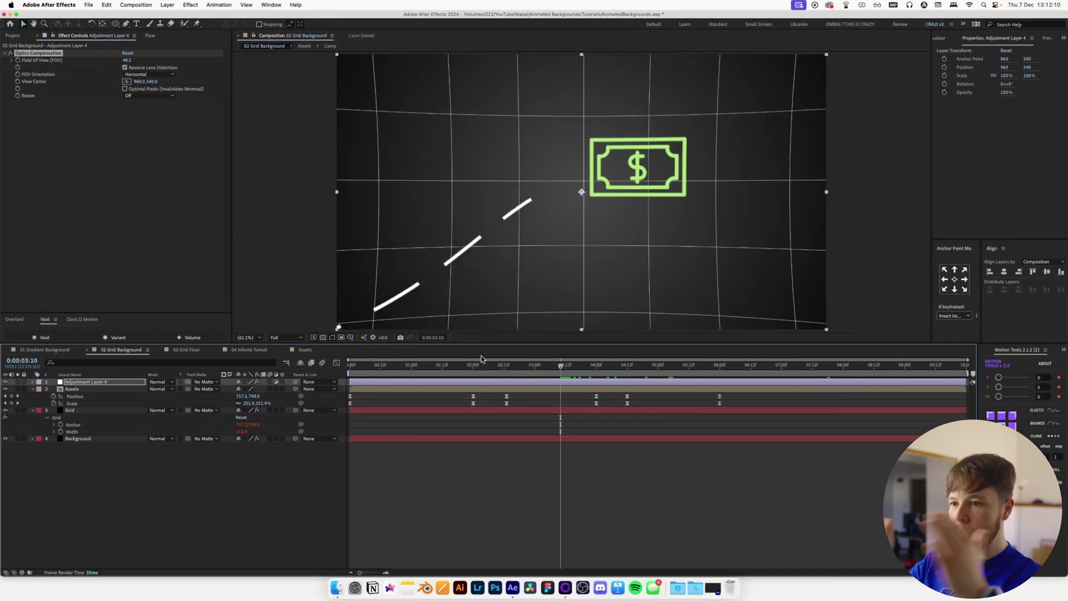
left_click_drag(442, 374, 356, 371)
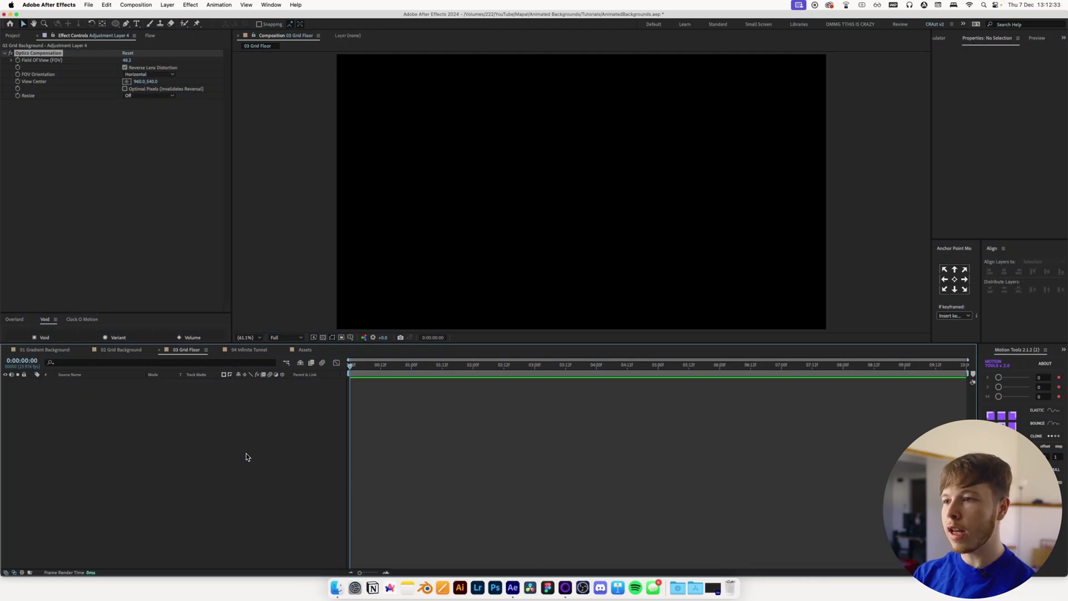
Create a solid named Grid in the 03 Grid Floor composition and apply the Grid effect to it
key("super+y")
type("Grid")
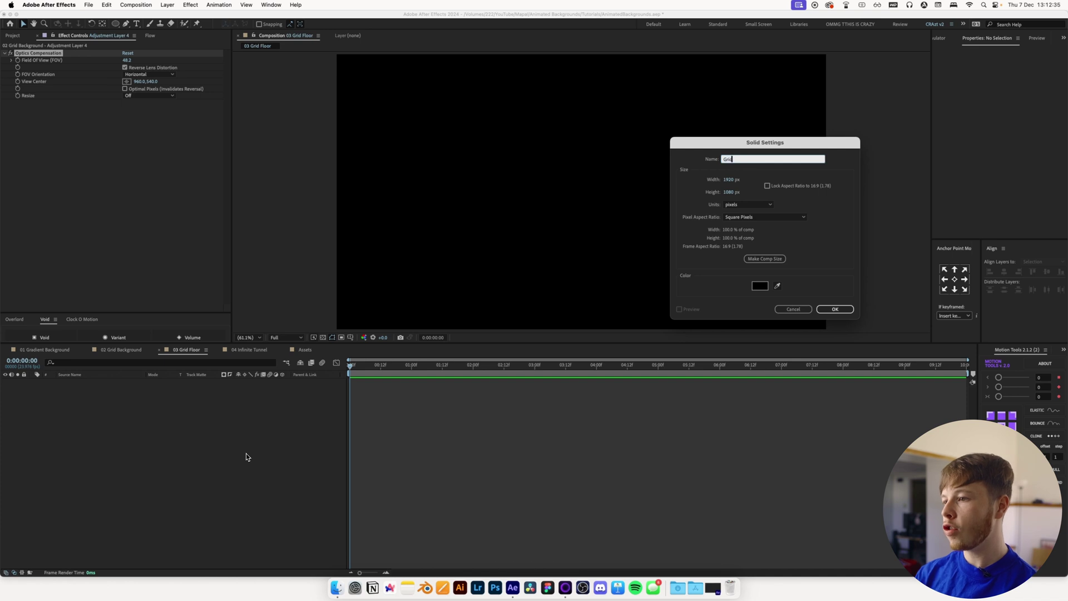
key("Return")
key("ctrl+space")
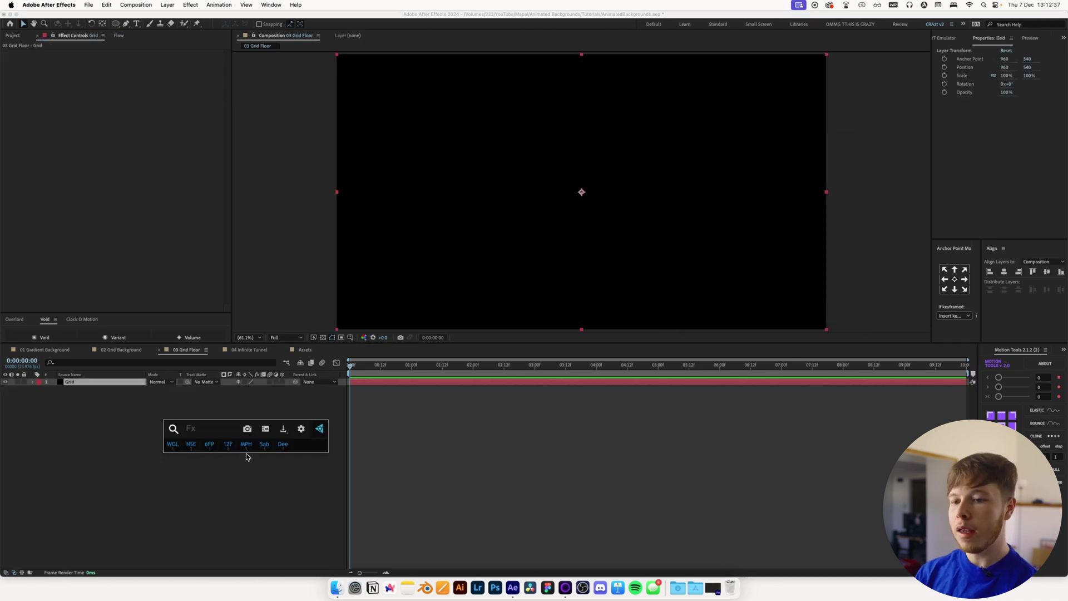
type("grid")
key("Return")
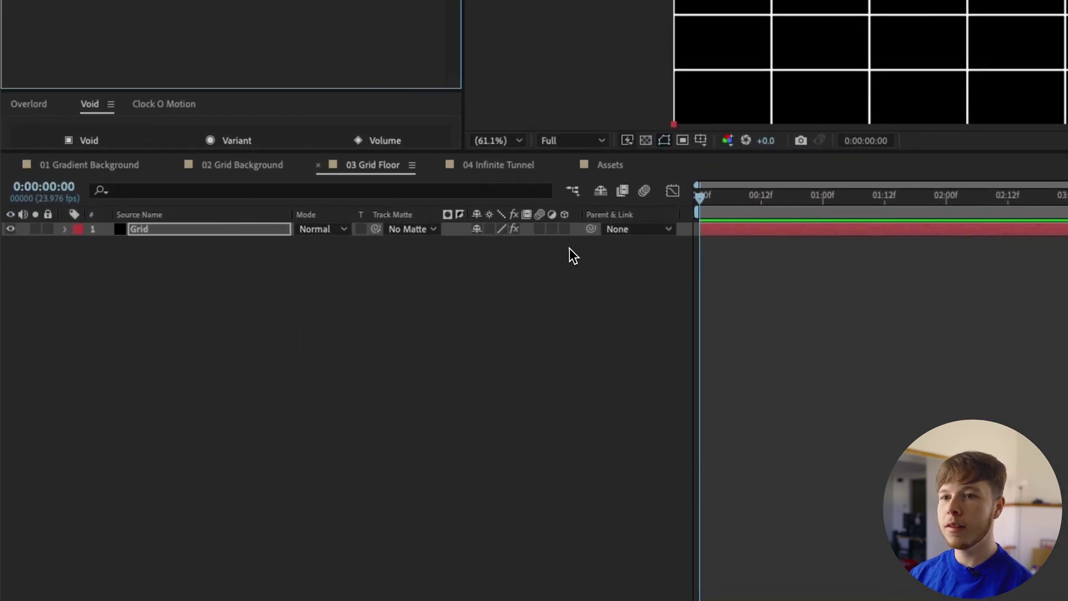
Make the Grid layer 3D, set its X Rotation to -73°, and lower it into a floor at about 960, 881, 104
left_click(563, 234)
key("r")
left_click_drag(491, 273, 457, 273)
key("super+z")
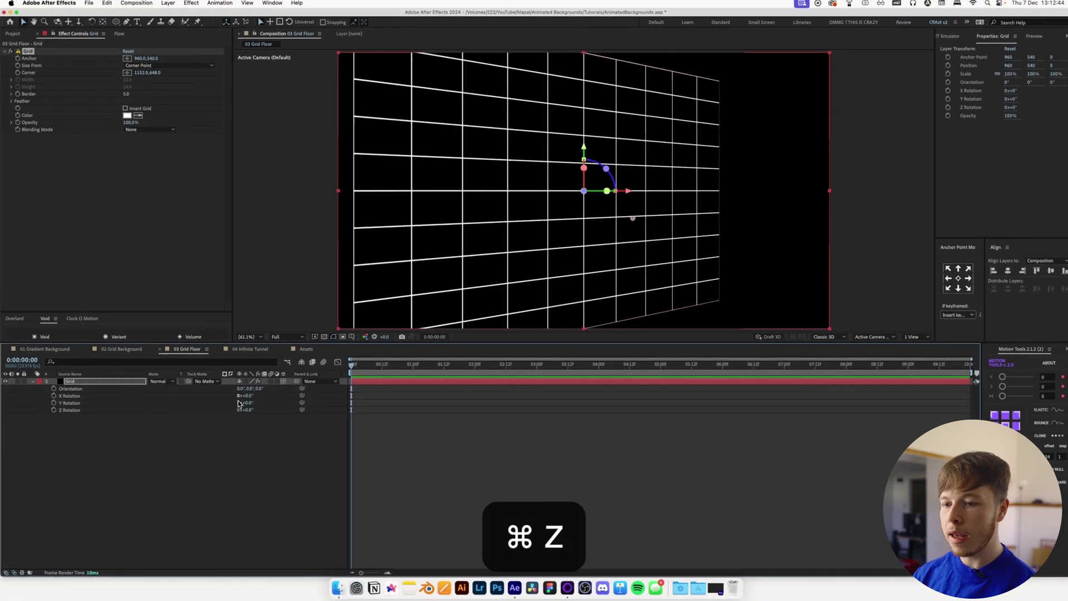
left_click_drag(250, 398, 223, 399)
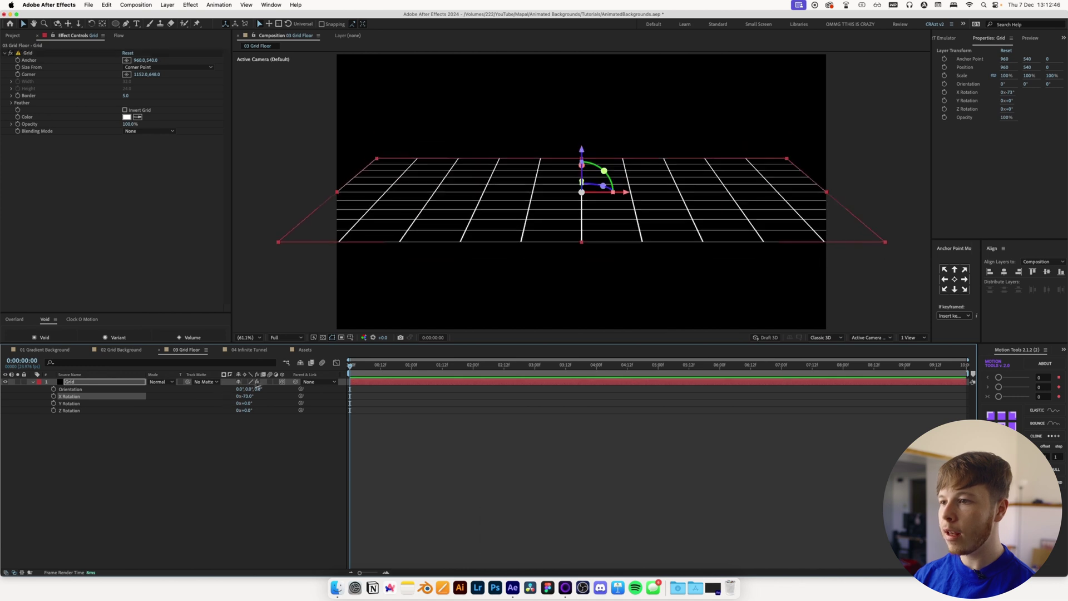
left_click_drag(584, 154, 580, 242)
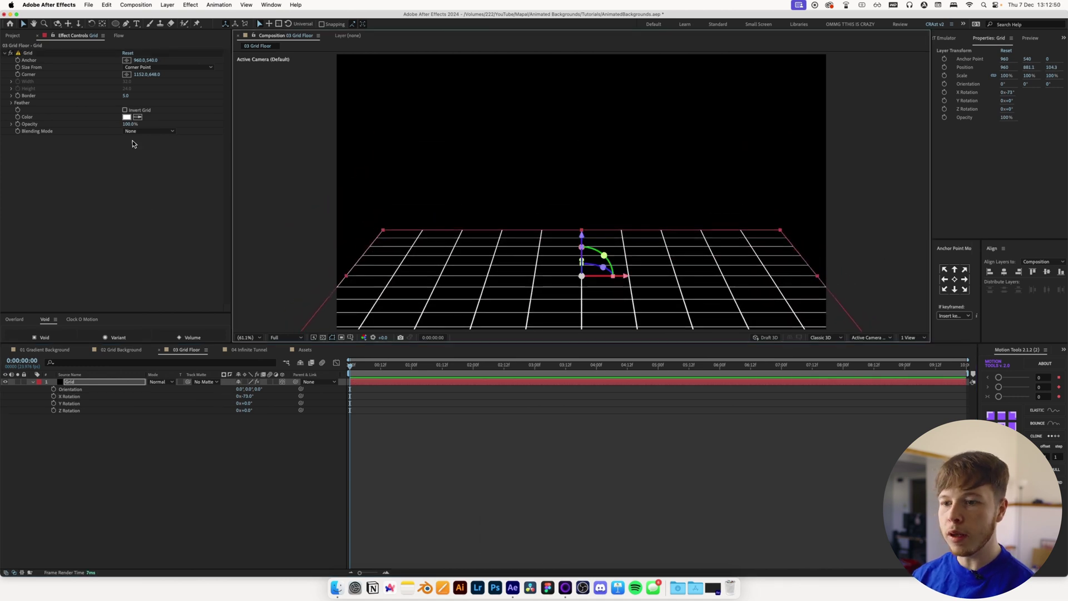
Widen the Grid solid to 2663 px so the floor extends beyond both sides of the frame
key("super+shift+y")
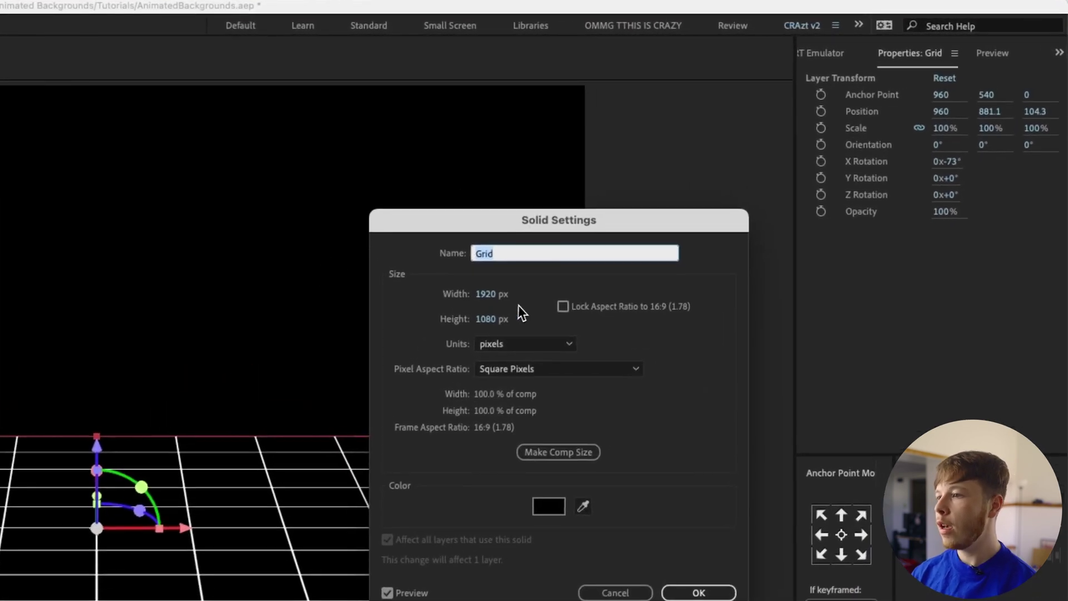
left_click_drag(543, 299, 579, 300)
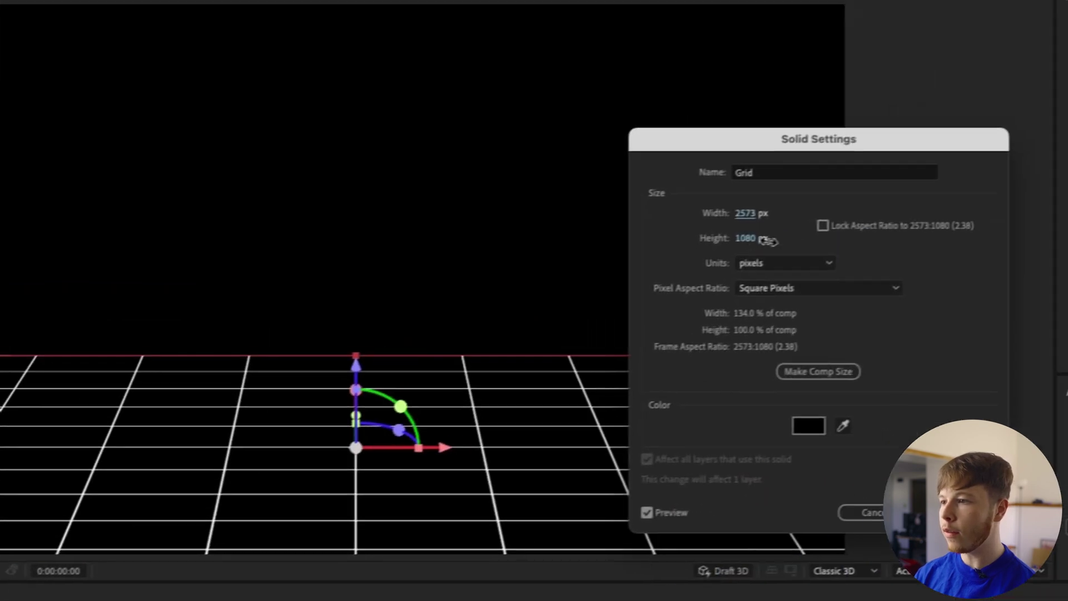
left_click_drag(746, 217, 758, 217)
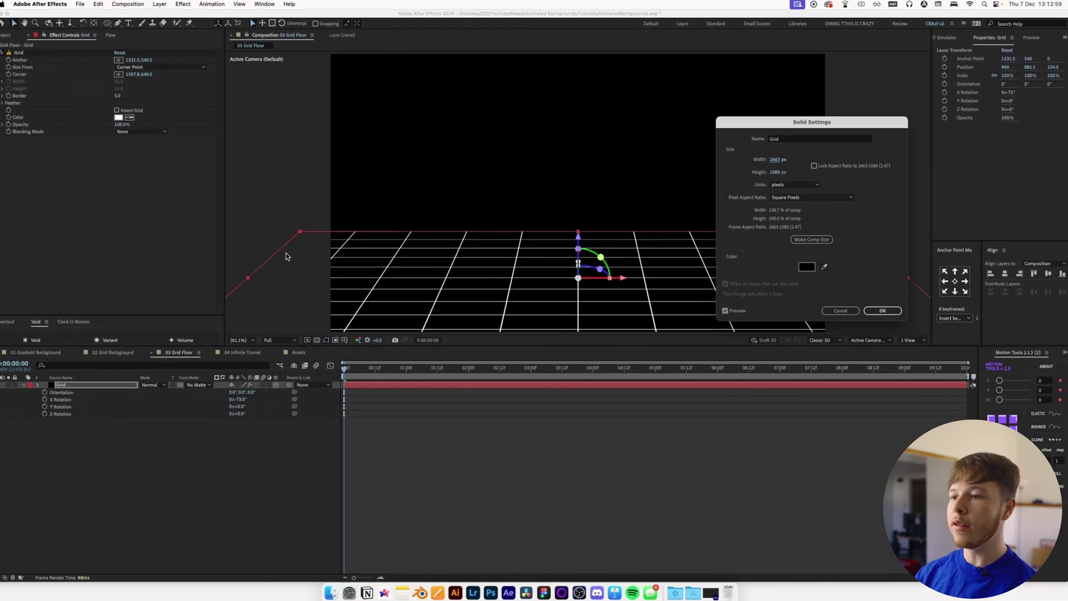
key("Return")
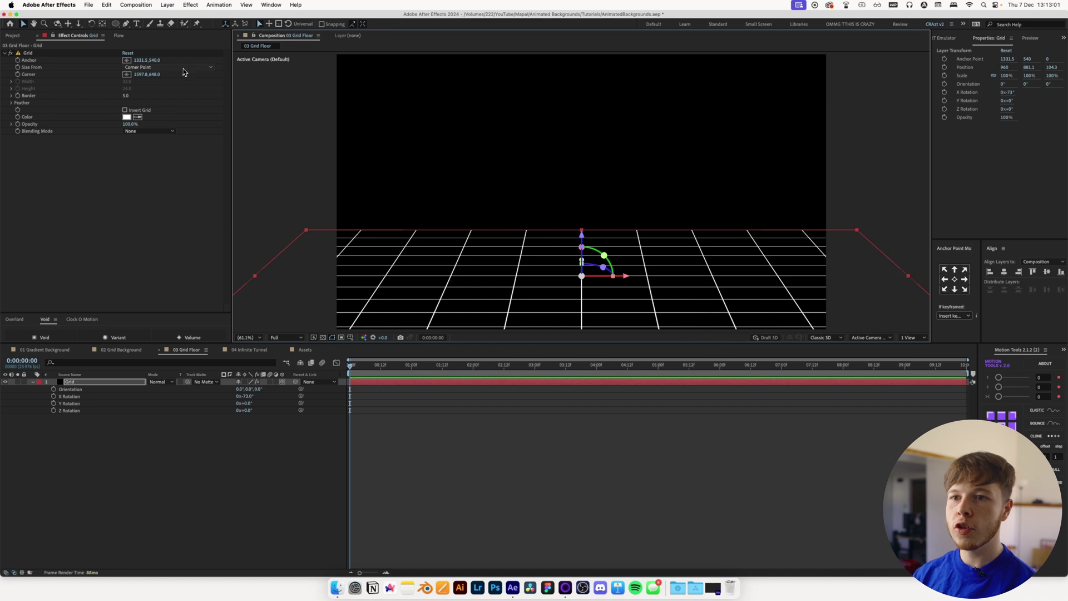
Size the Grid effect from Width & Height Sliders, with a width of 200 and a height of about 128.7
left_click(178, 68)
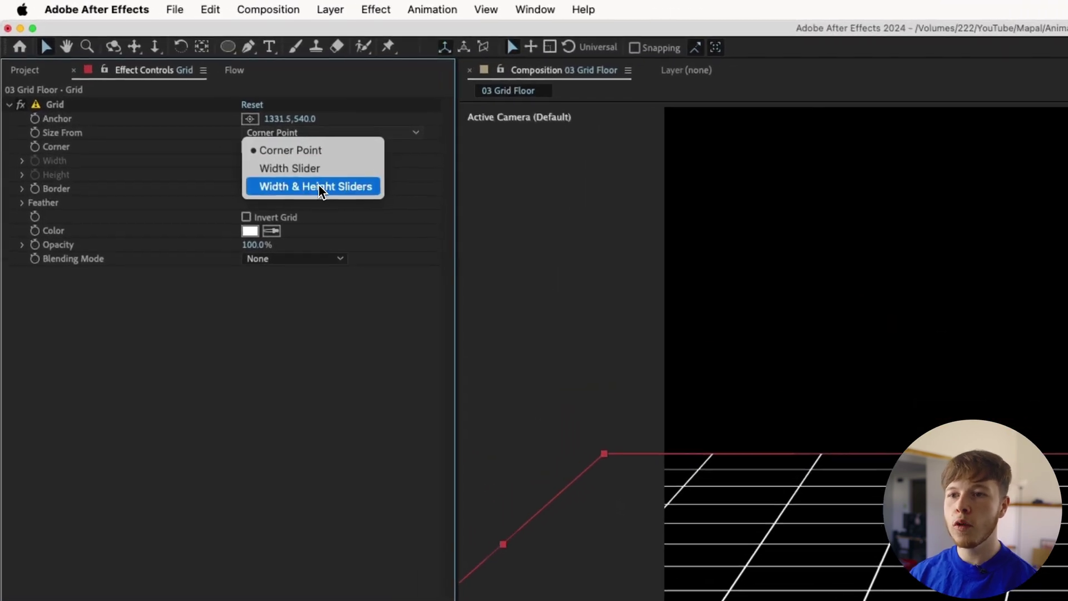
left_click(163, 94)
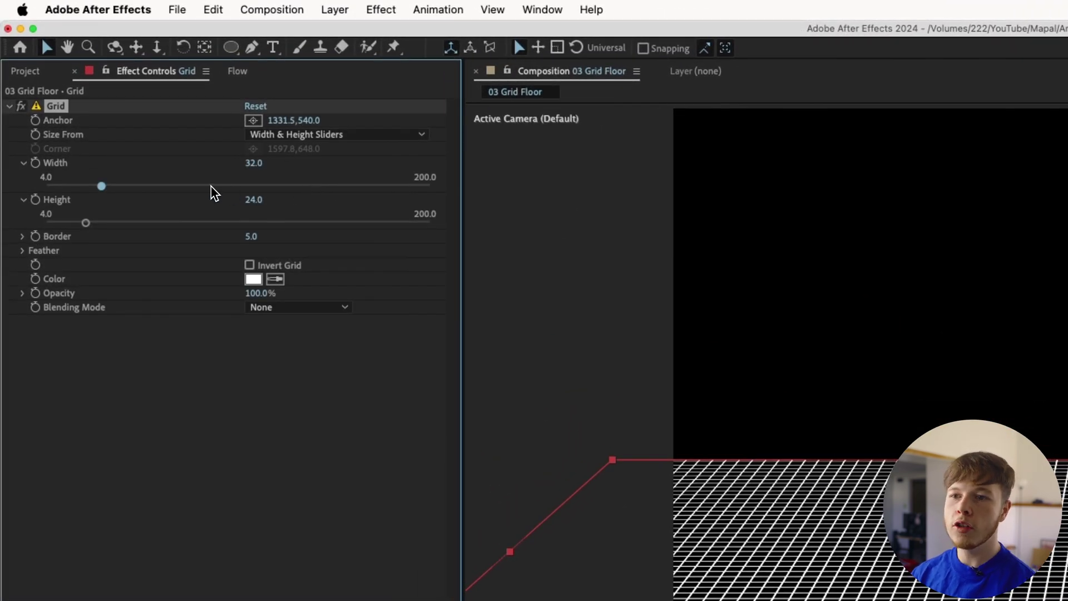
left_click_drag(211, 187, 230, 186)
left_click_drag(172, 227, 301, 225)
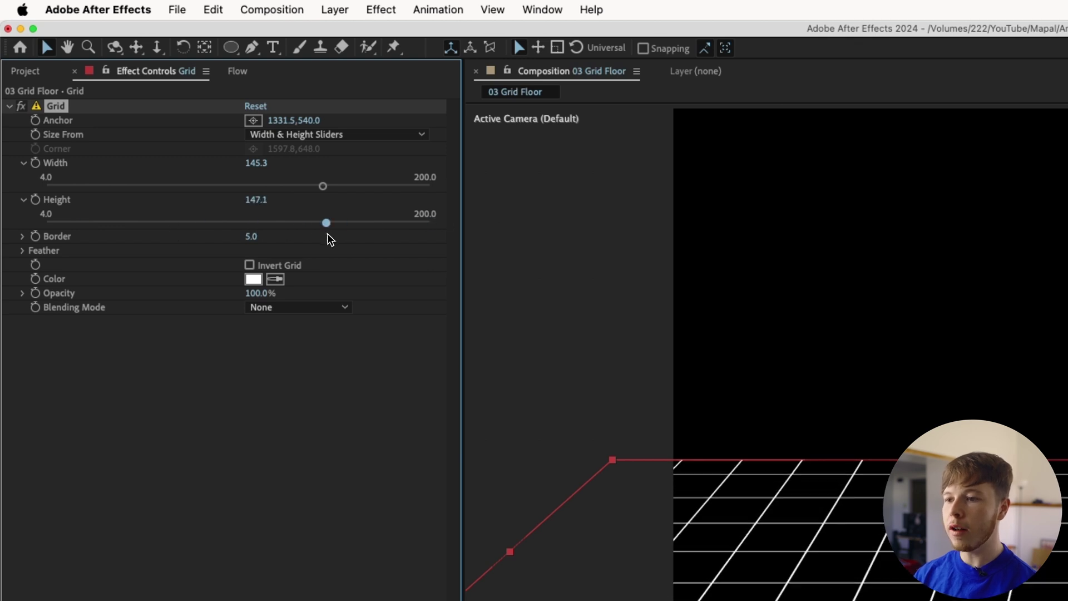
left_click_drag(324, 186, 430, 186)
left_click_drag(327, 223, 289, 222)
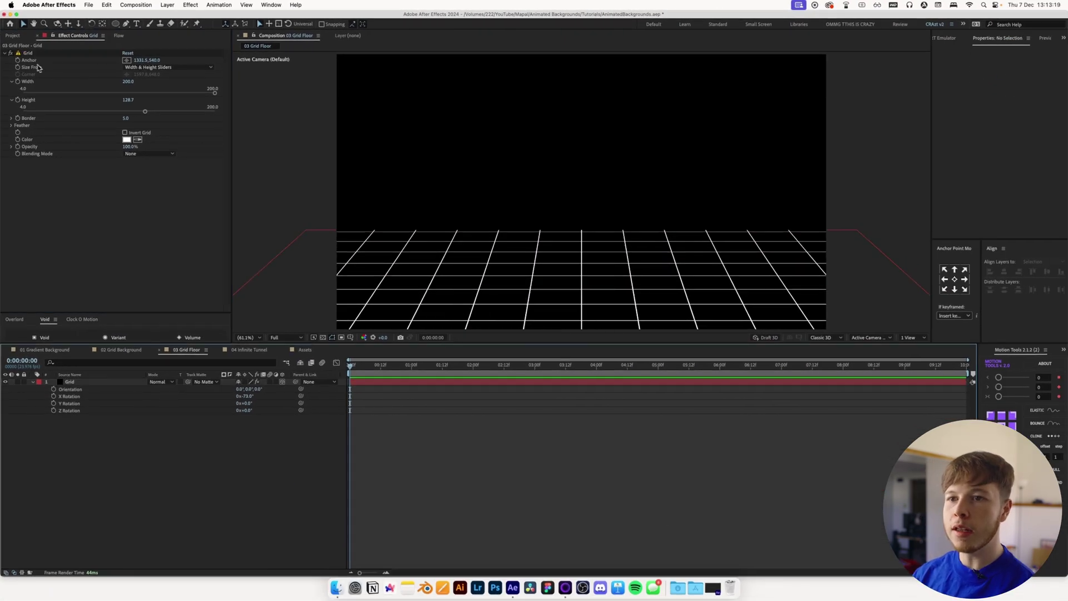
Animate the Grid effect's Anchor, starting with a first-frame keyframe at 1331.5, 540, and preview the floor's motion
left_click(18, 60)
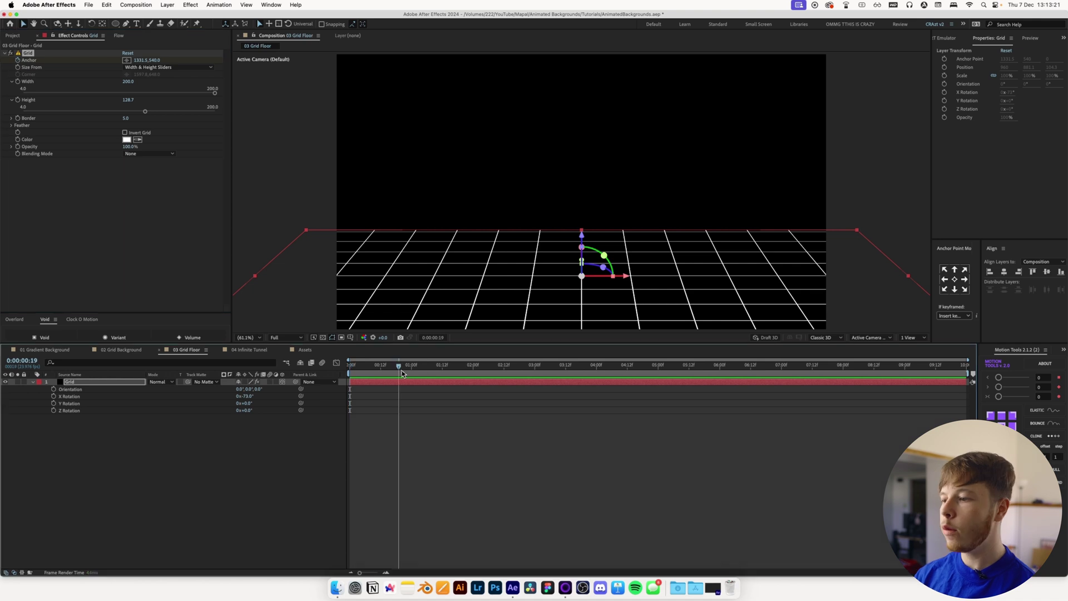
key("space")
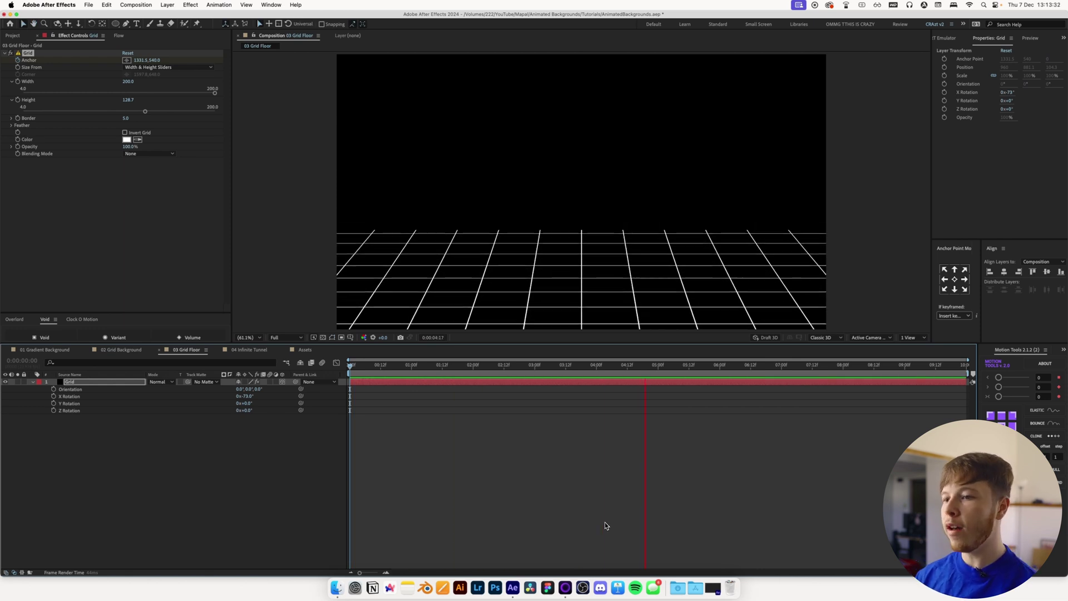
key("space")
Duplicate the Grid layer and set the copy's X Rotation to about -94°
key("super+d")
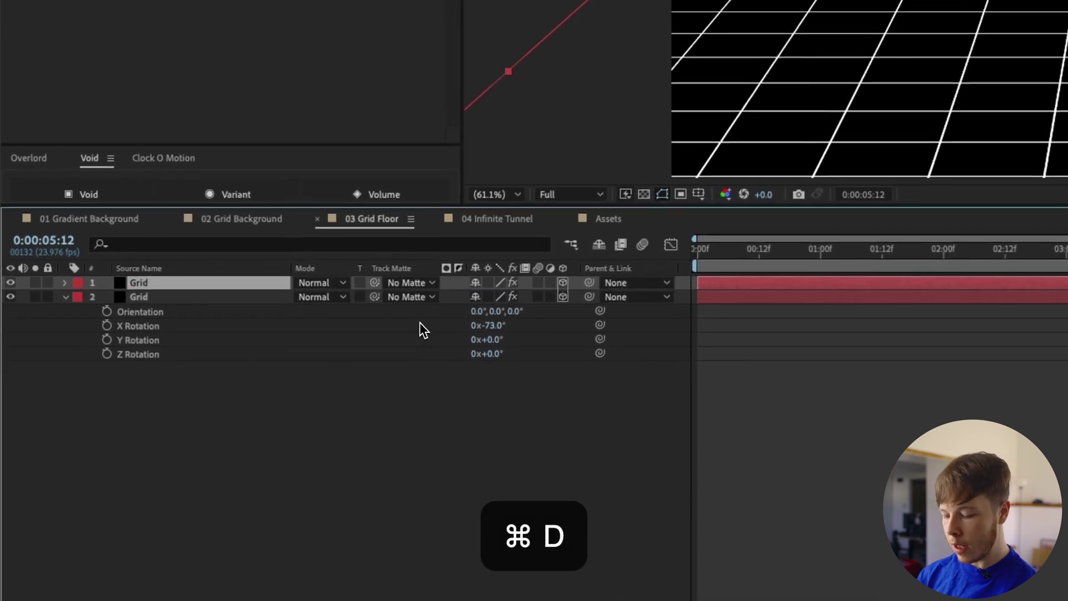
key("r")
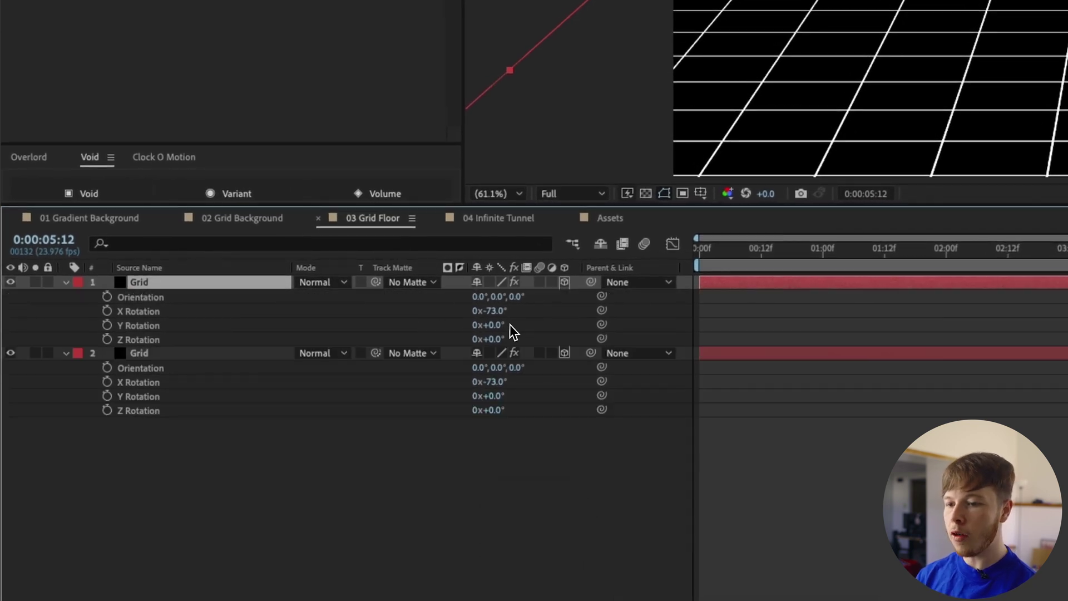
left_click_drag(494, 311, 482, 325)
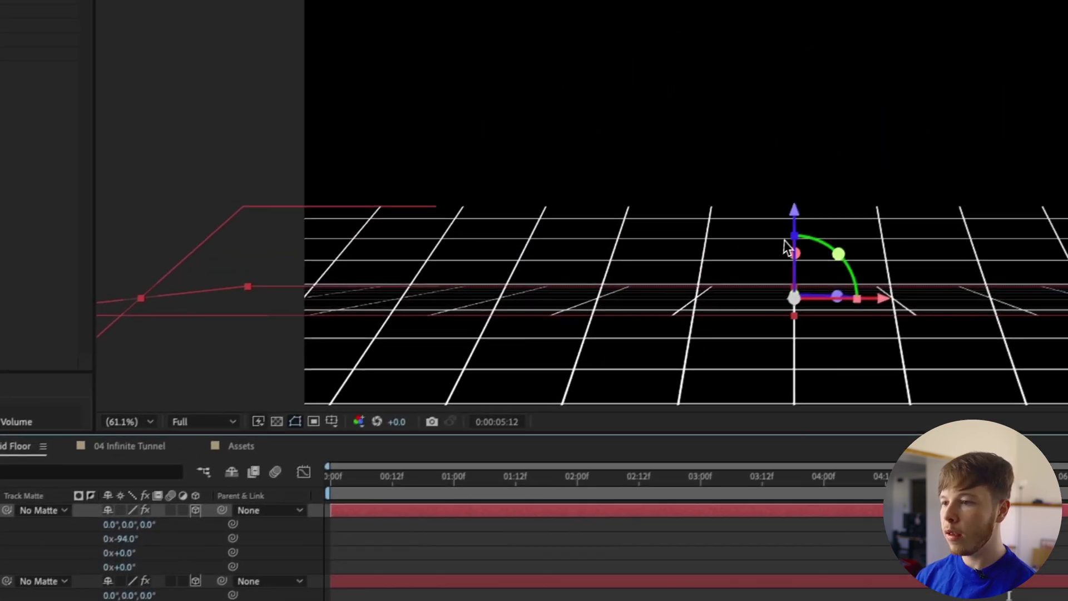
Raise the duplicated Grid layer to a Y position of about 63.5 as a ceiling, and lower the original Grid floor
left_click_drag(744, 250, 546, 62)
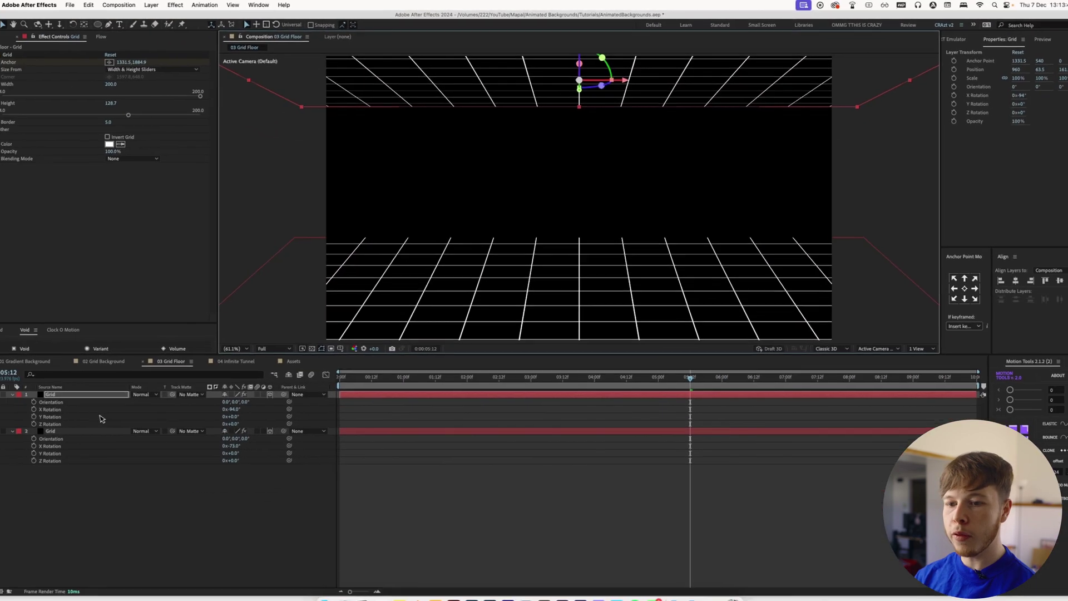
left_click(95, 423)
left_click_drag(581, 239, 582, 284)
left_click(524, 507)
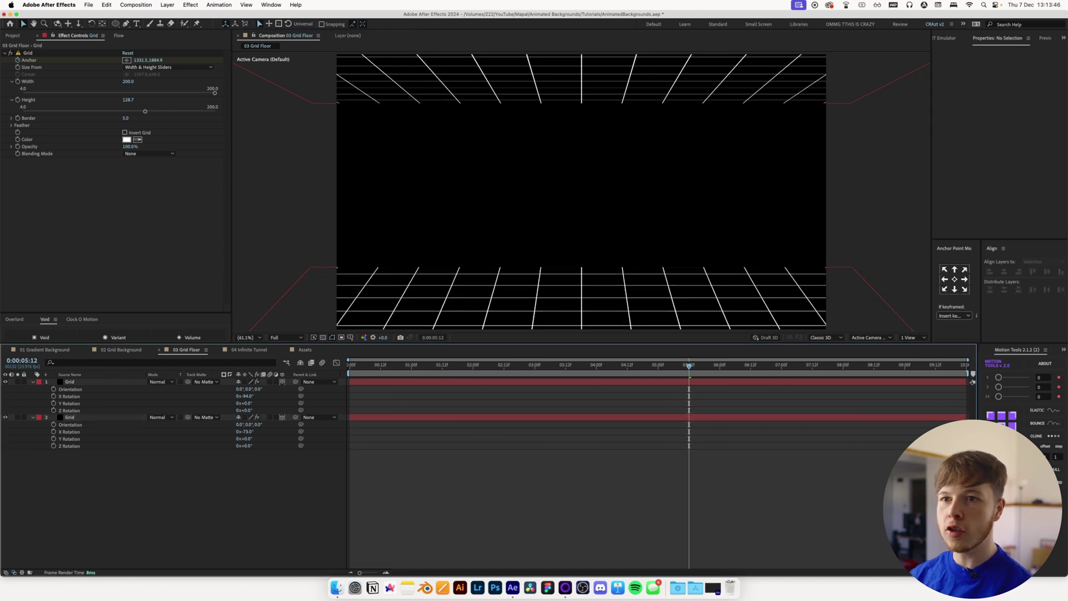
Add a text layer reading "title text" between the two grids and apply the Deep Glow effect to it
left_click(470, 179)
type("title tex")
type("t")
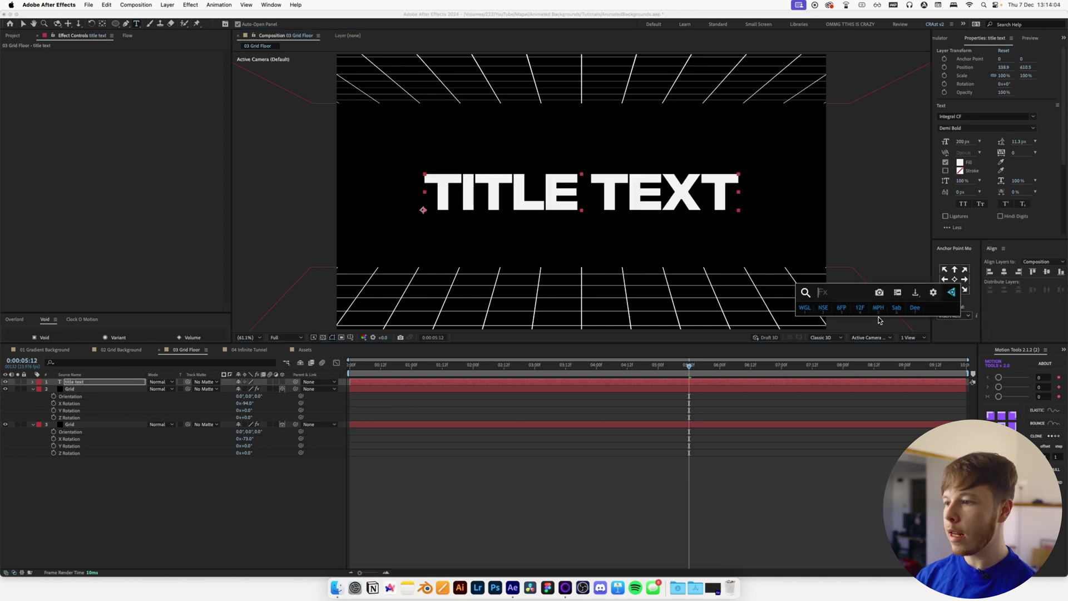
type("de")
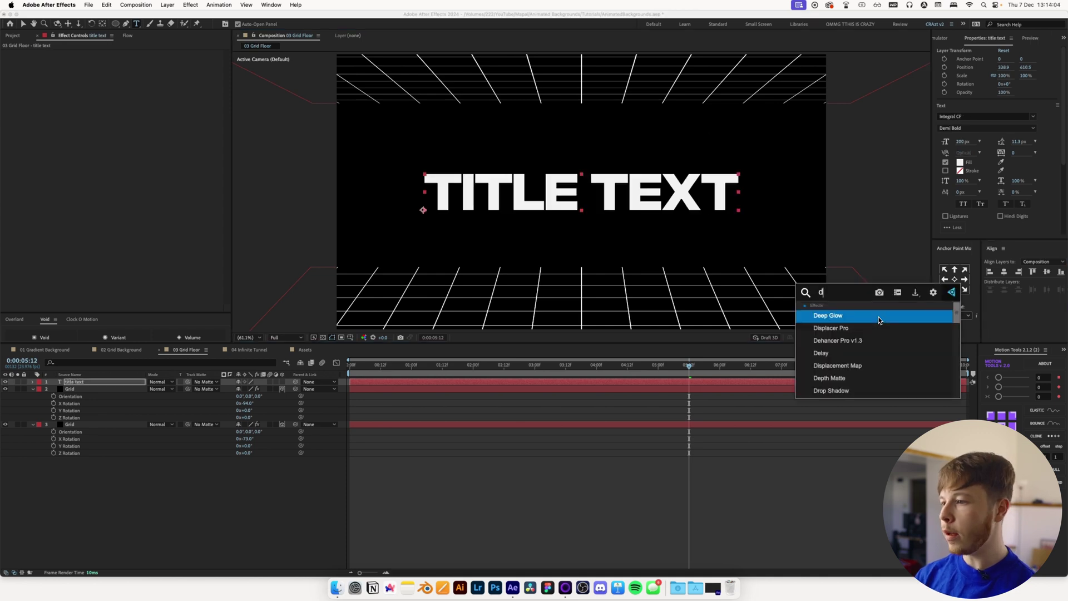
key("Return")
key("v")
Fill the title text with red E11212 and set its Deep Glow exposure to 0.5
left_click(959, 162)
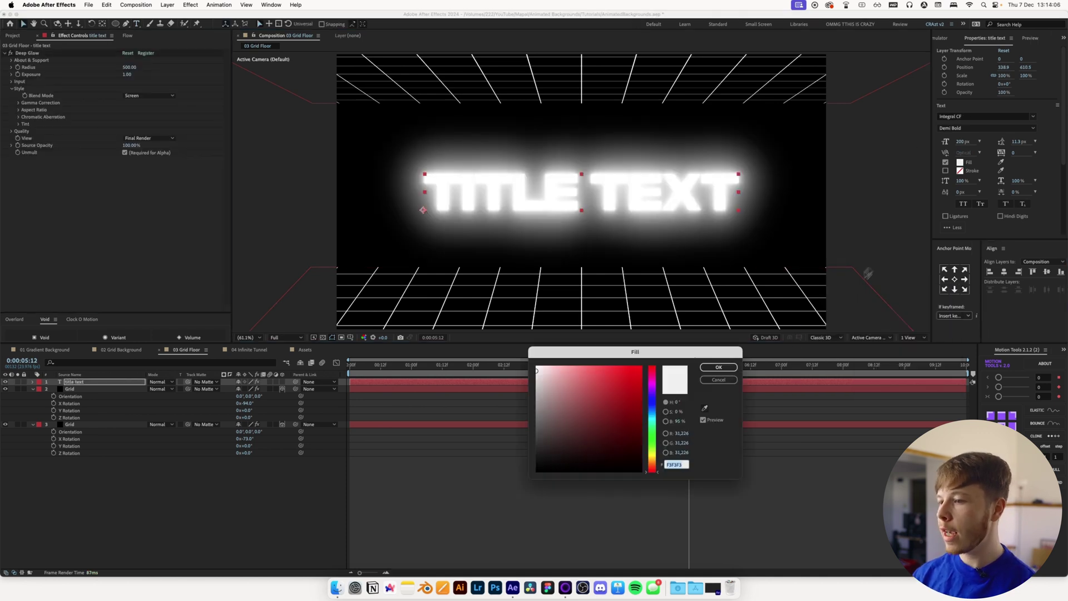
left_click_drag(596, 431, 633, 379)
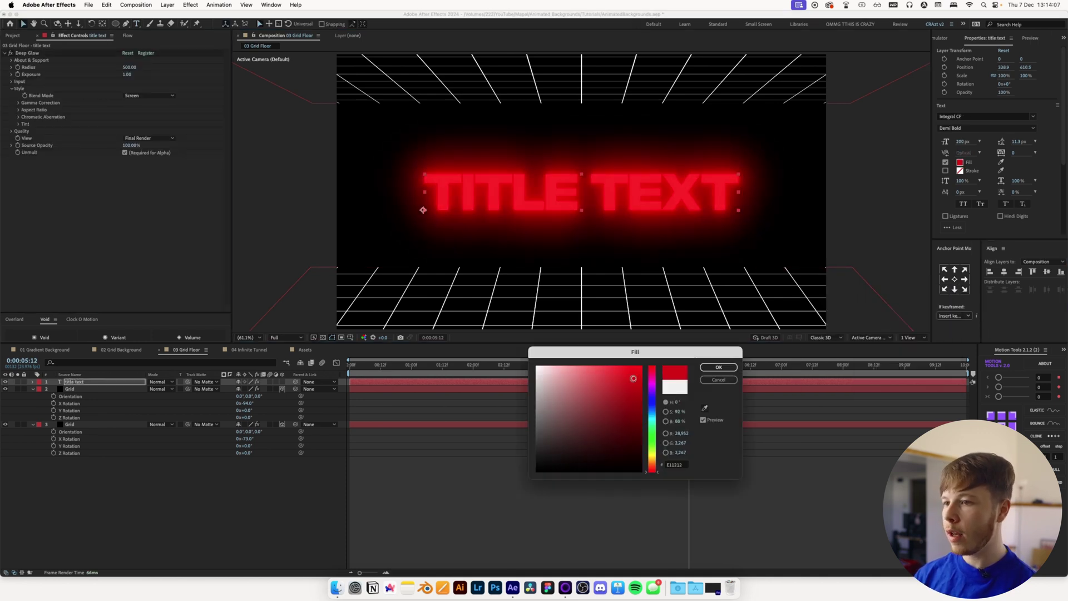
left_click(718, 368)
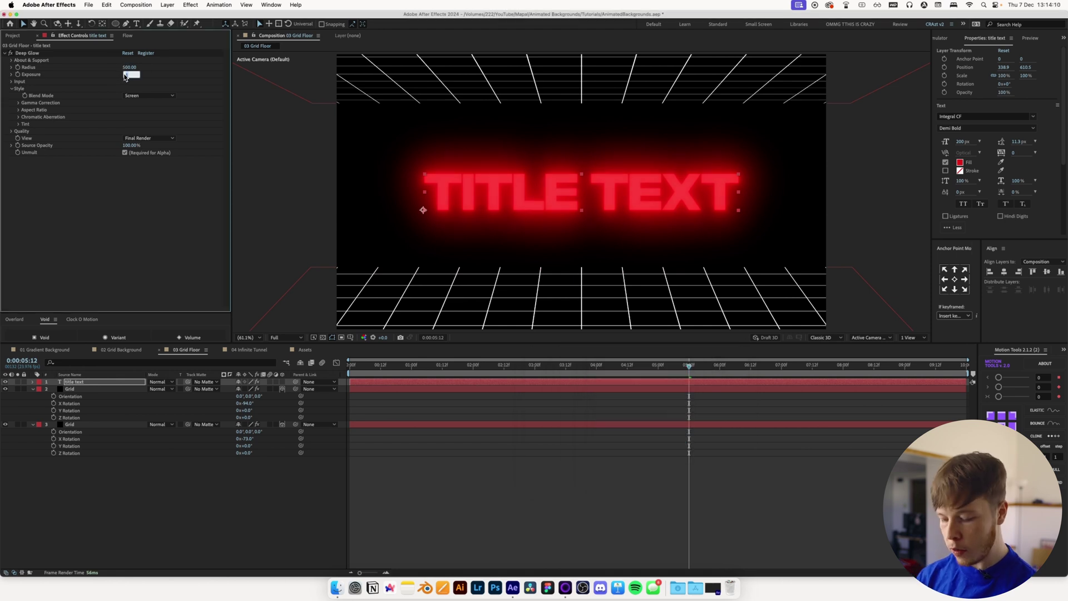
type("0.5")
key("Return")
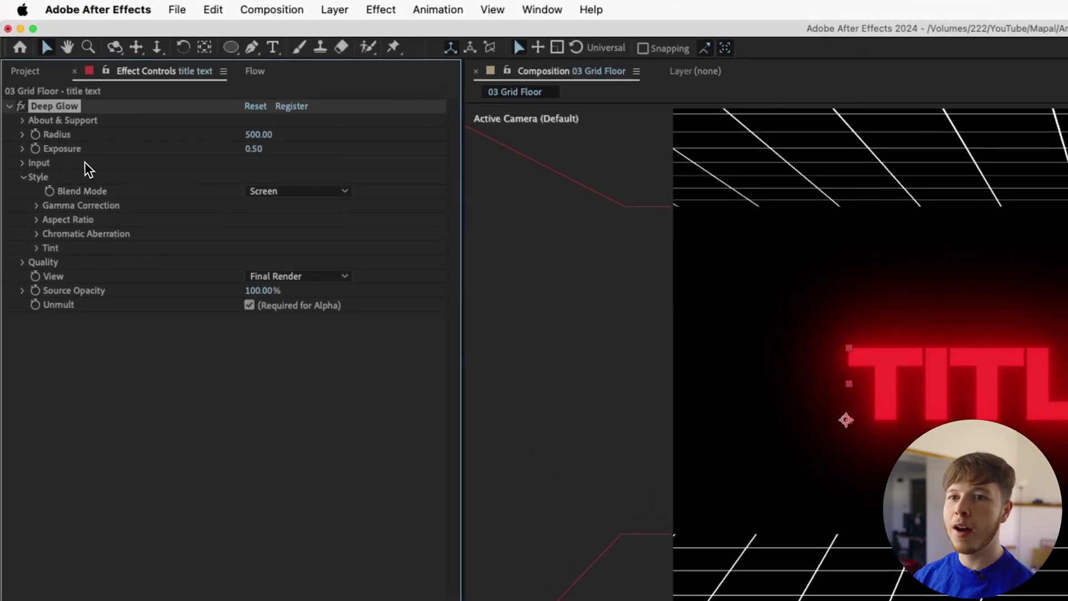
Make the title's Deep Glow exposure flicker with the expression posterizeTime(6) and wiggle(10,0.2), and preview the animation
type("posterizeTime(6)")
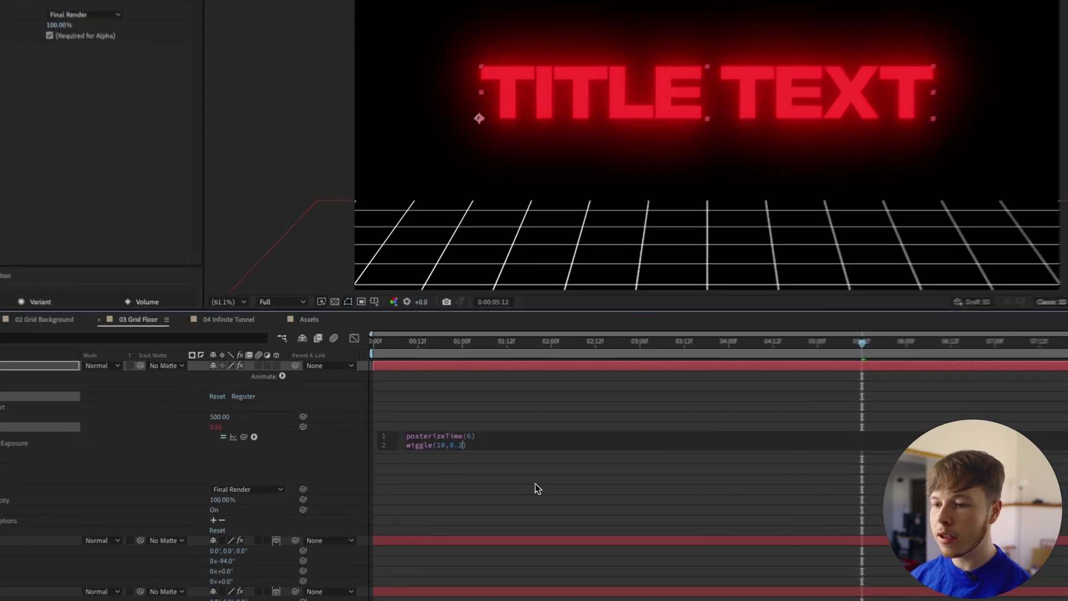
left_click(461, 464)
left_click_drag(384, 366, 349, 368)
key("space")
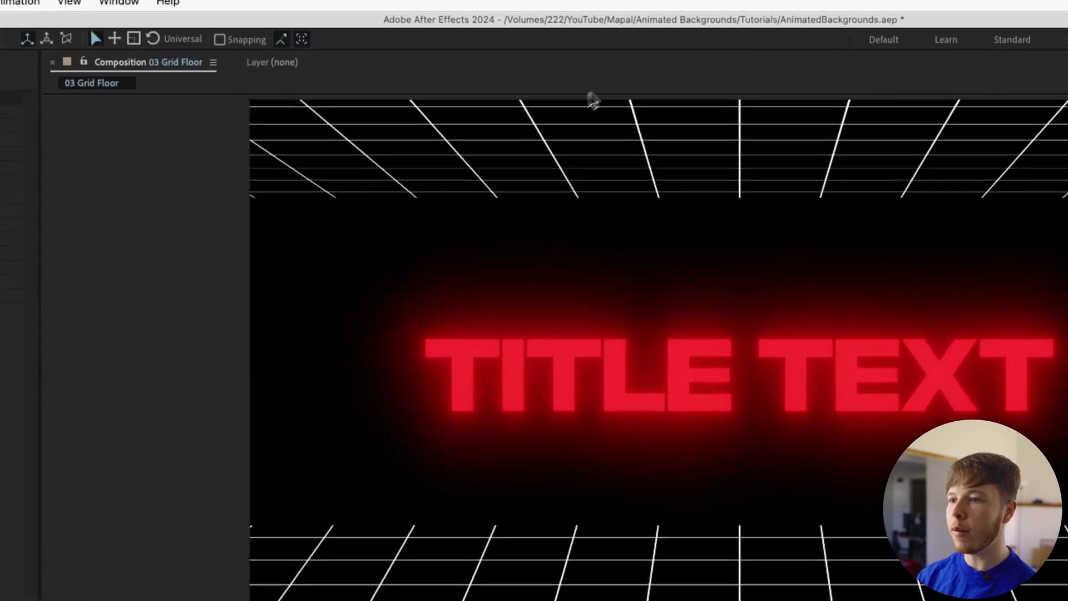
key("space")
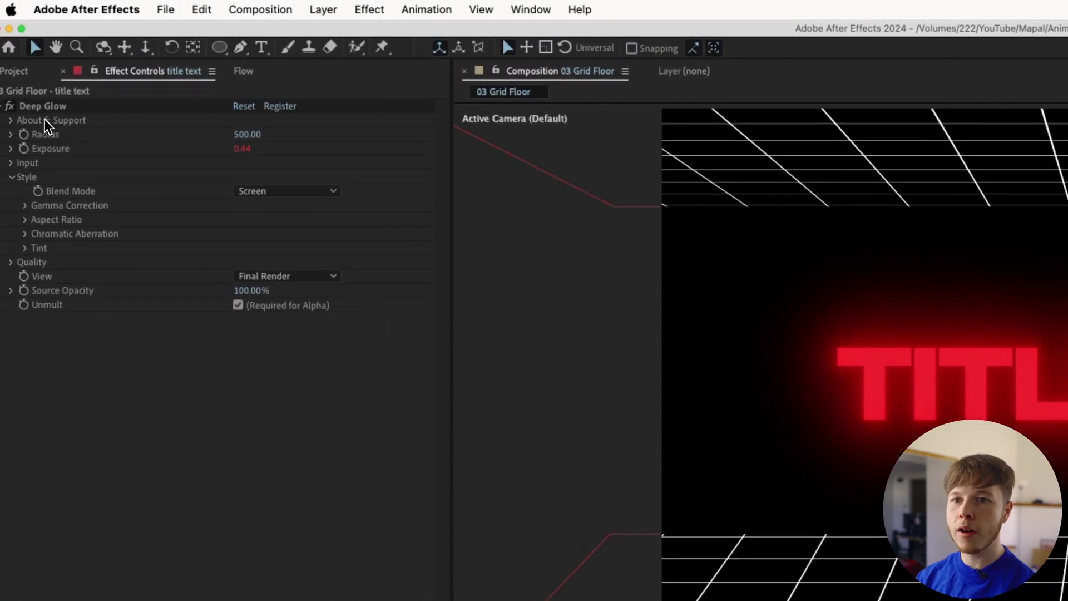
Copy the Deep Glow effect from the title text layer
left_click(56, 106)
key("super+c")
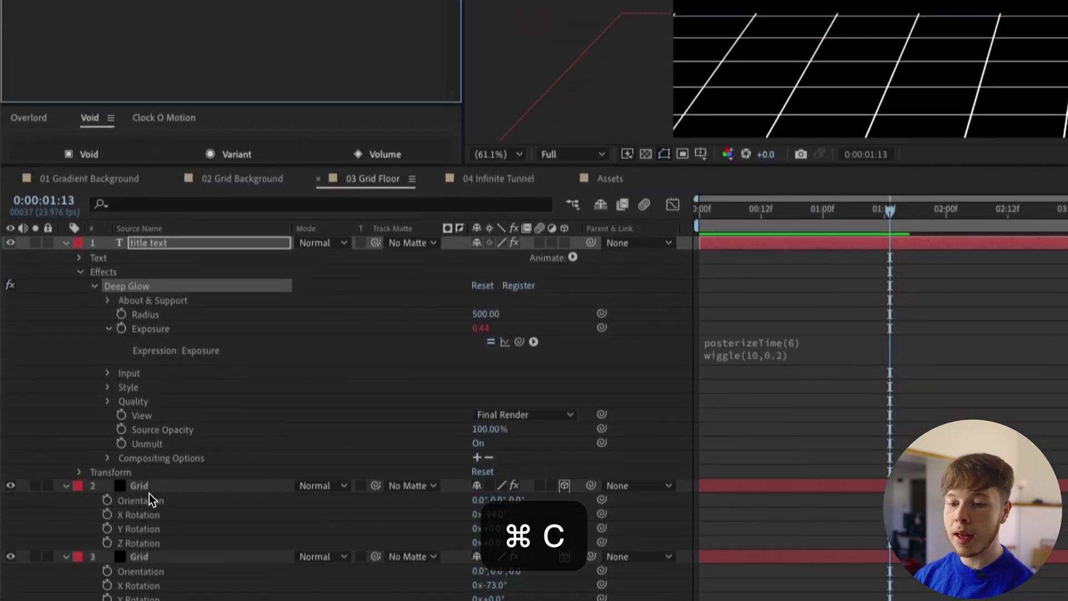
Try applying the copied Deep Glow directly to both Grid layers, comparing the frame with and without it
left_click(148, 490)
left_click(139, 552, "shift")
key("super+v")
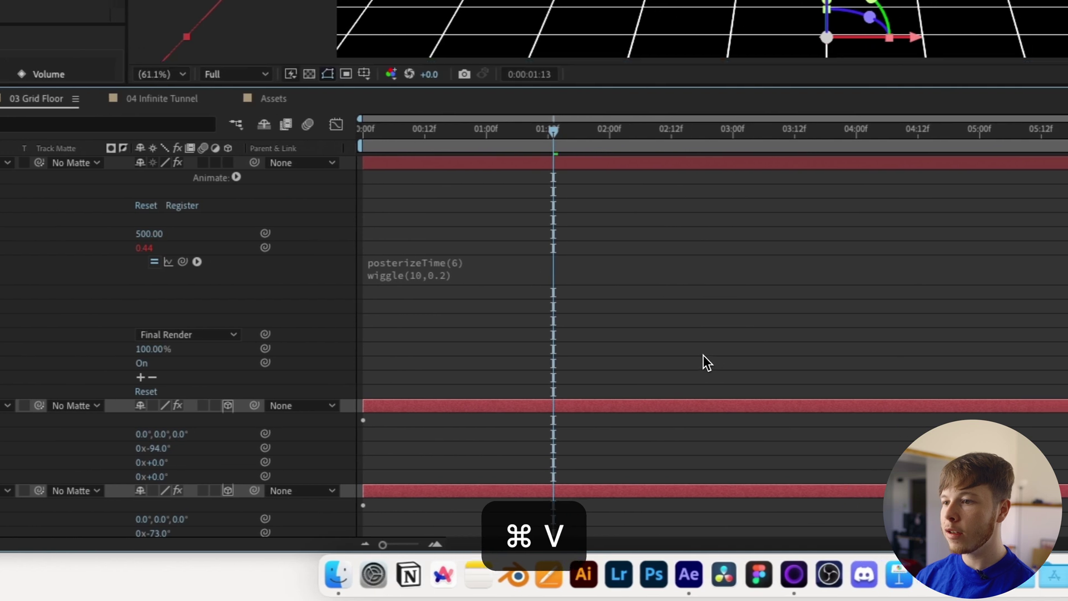
key("super+z")
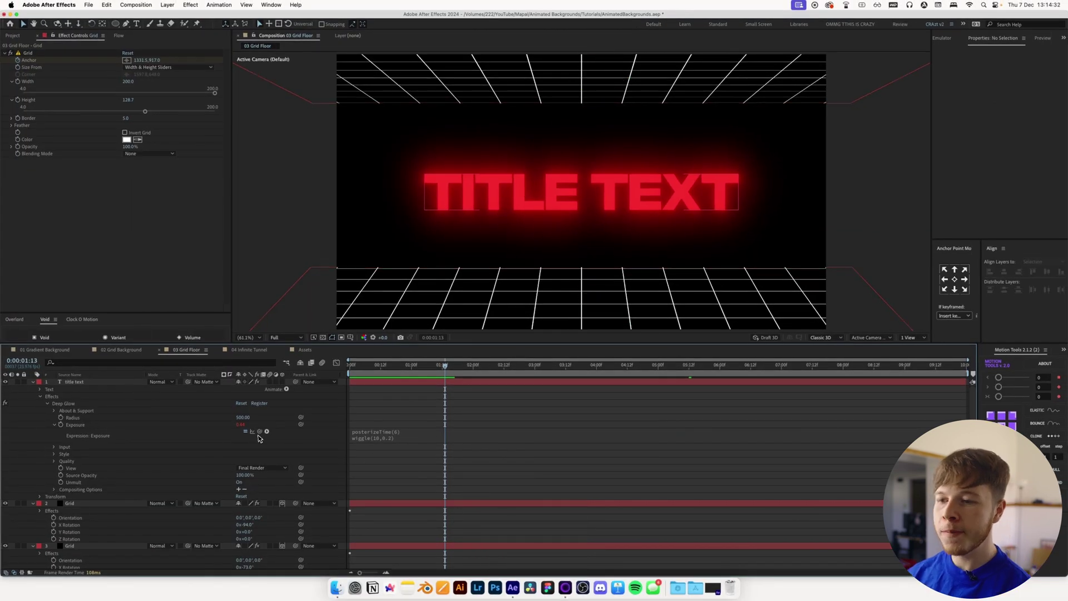
key("super+shift+z")
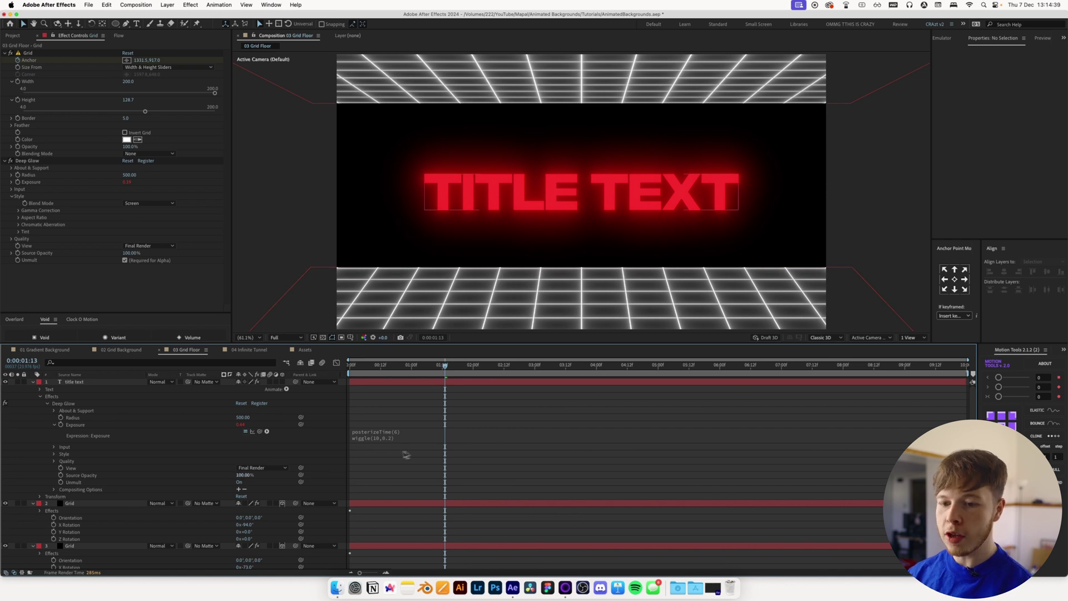
key("super+z")
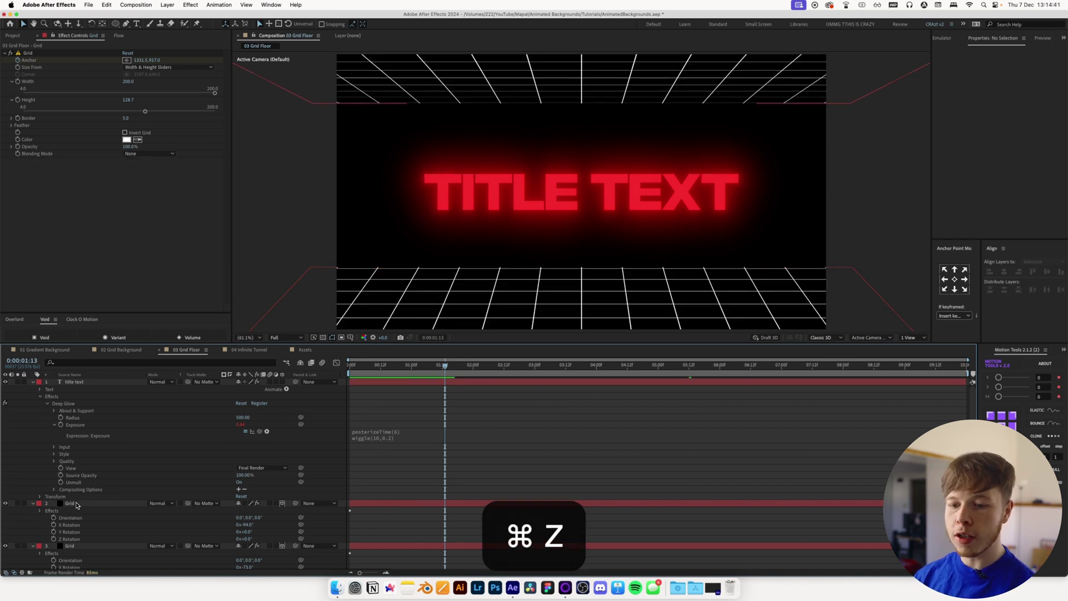
Precompose both Grid layers as "Grid PRE", apply the copied Deep Glow to the precomp, and preview it
left_click(70, 503)
left_click(135, 546, "shift")
key("super+shift+c")
type("Grid PRE")
key("Return")
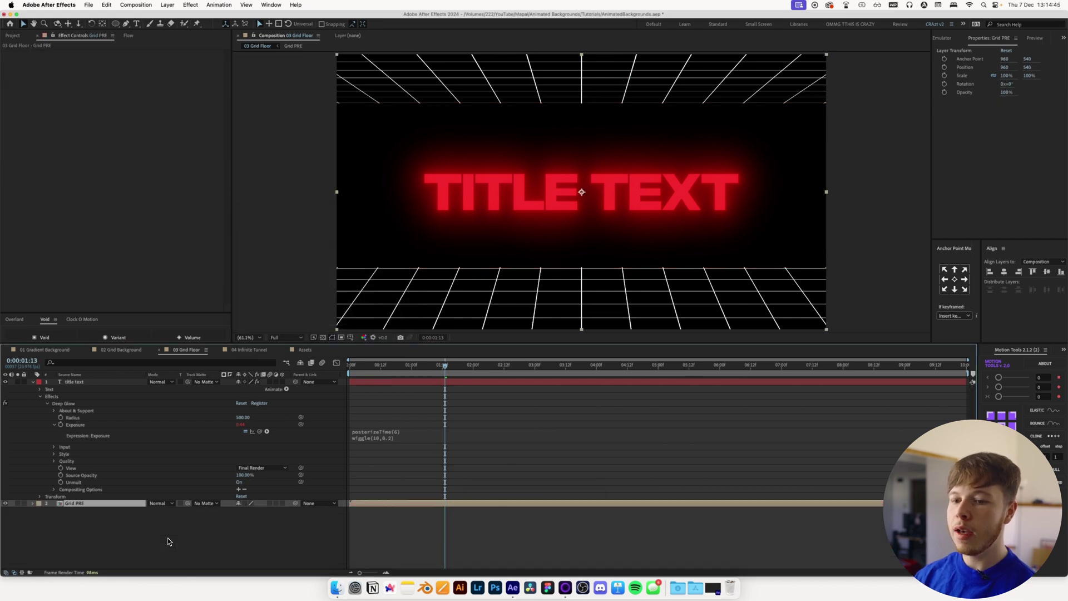
key("super+v")
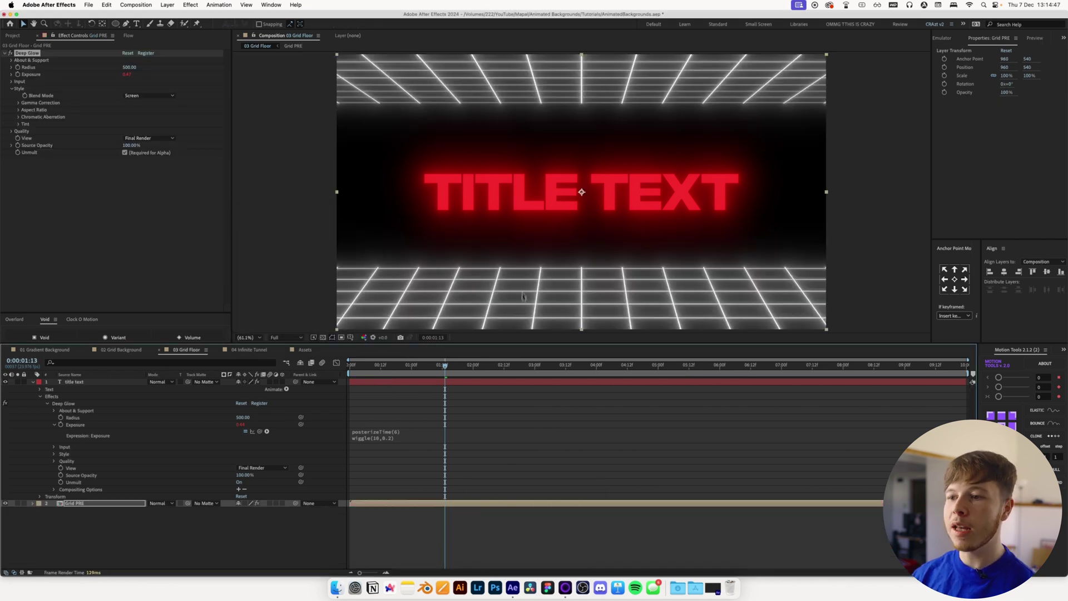
key("space")
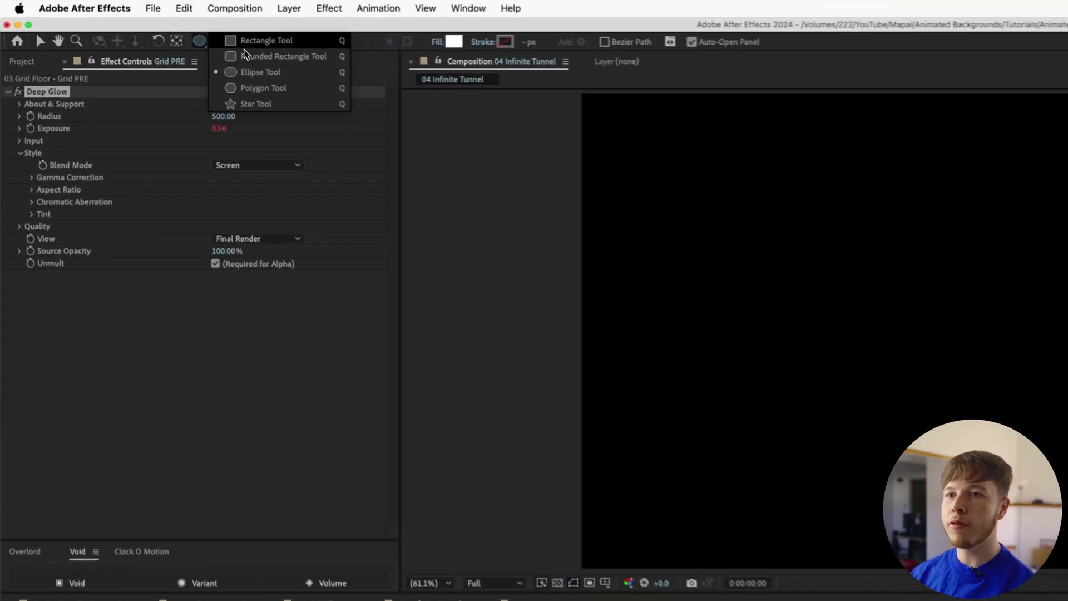
Set up the Rectangle tool with no fill and a white stroke for the 04 Infinite Tunnel composition
left_click(146, 25)
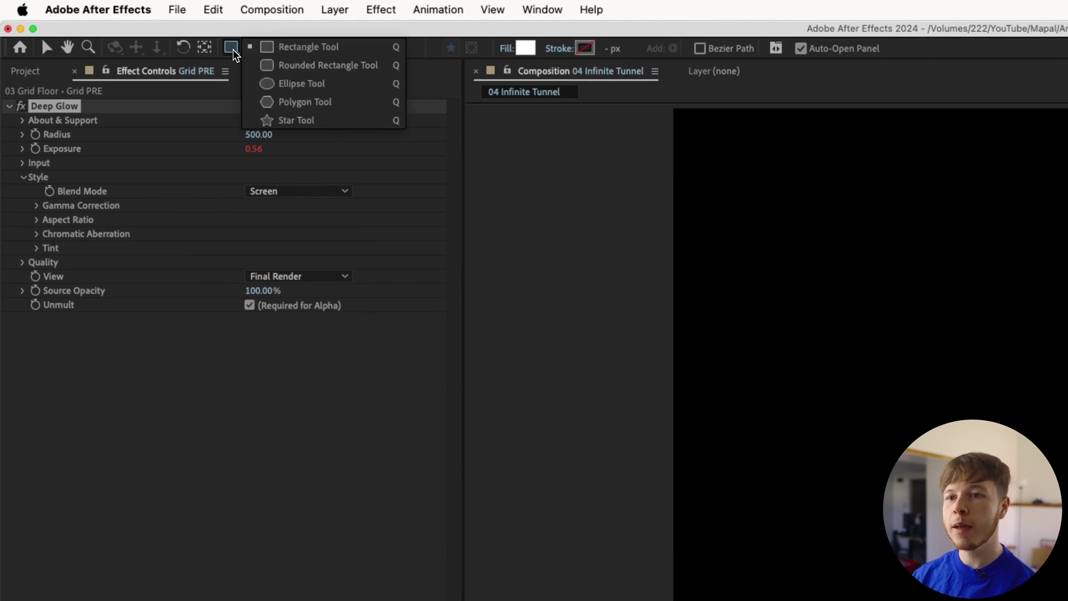
left_click(285, 55)
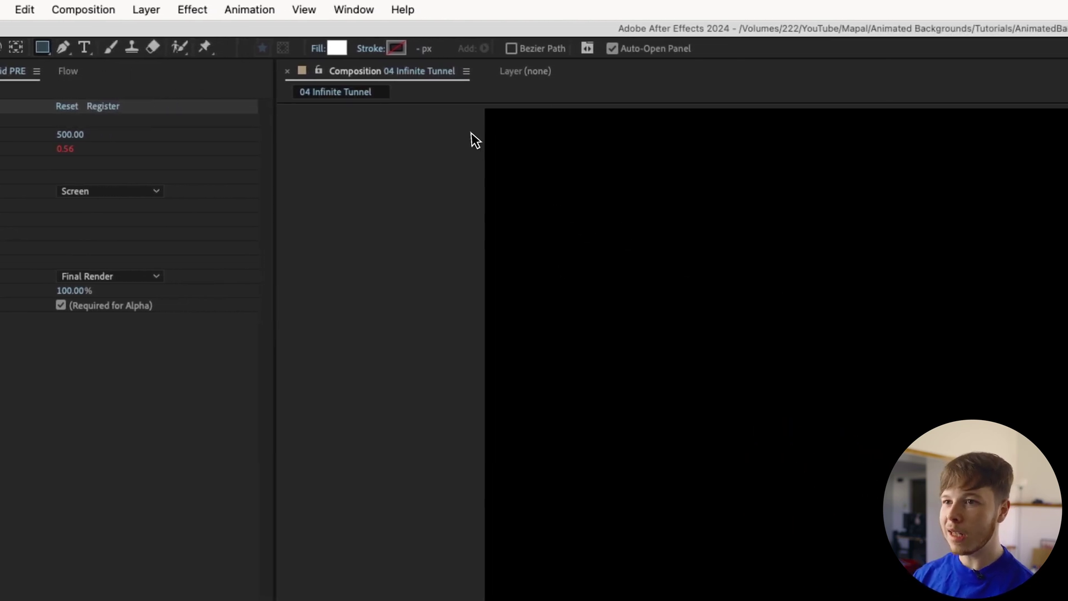
left_click(313, 49)
left_click(559, 416)
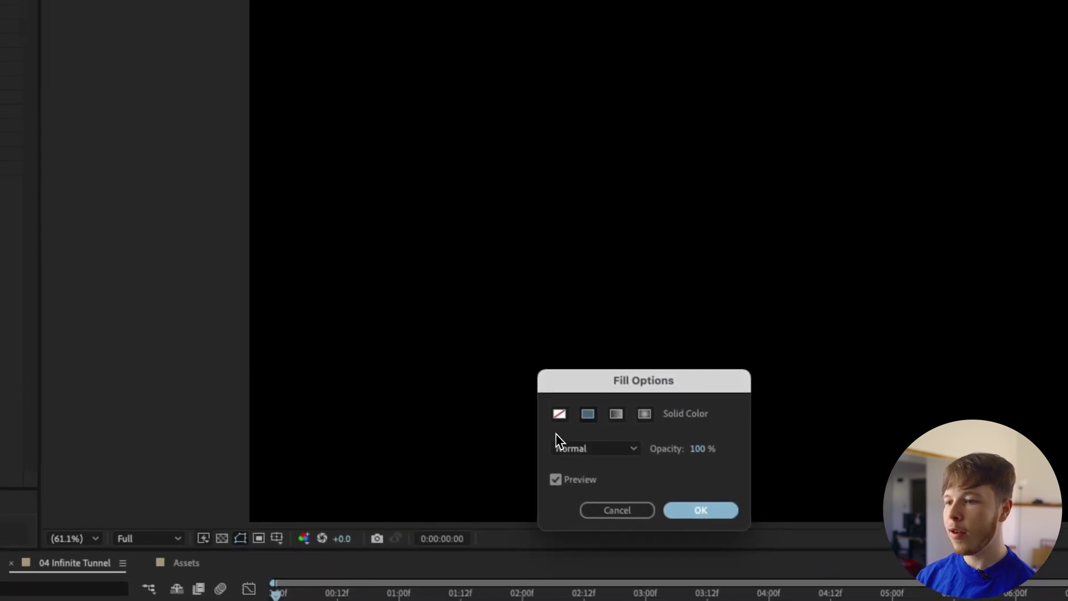
left_click(705, 500)
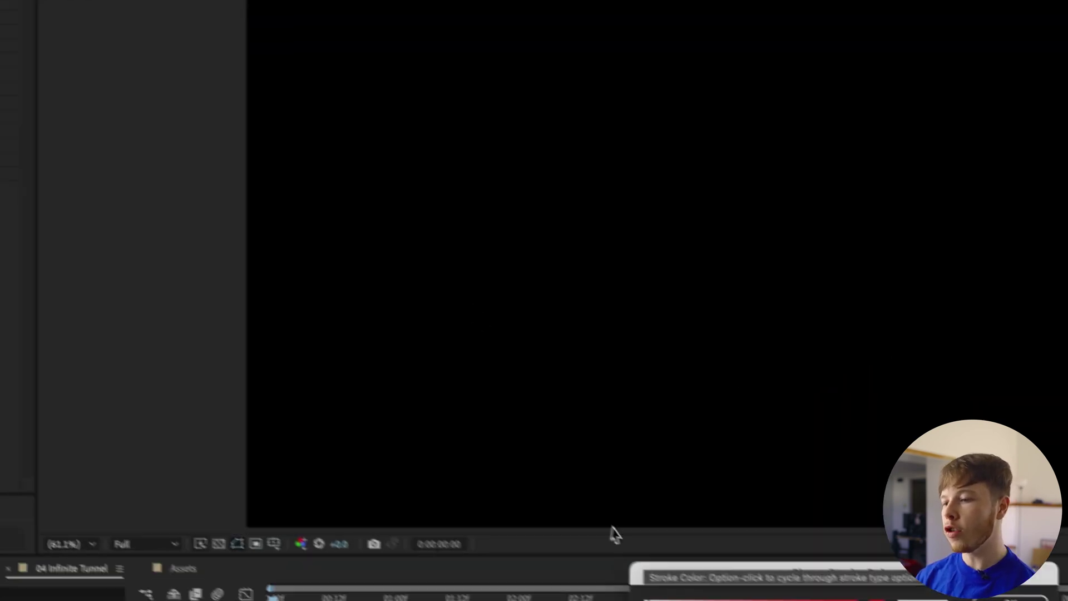
left_click(370, 39)
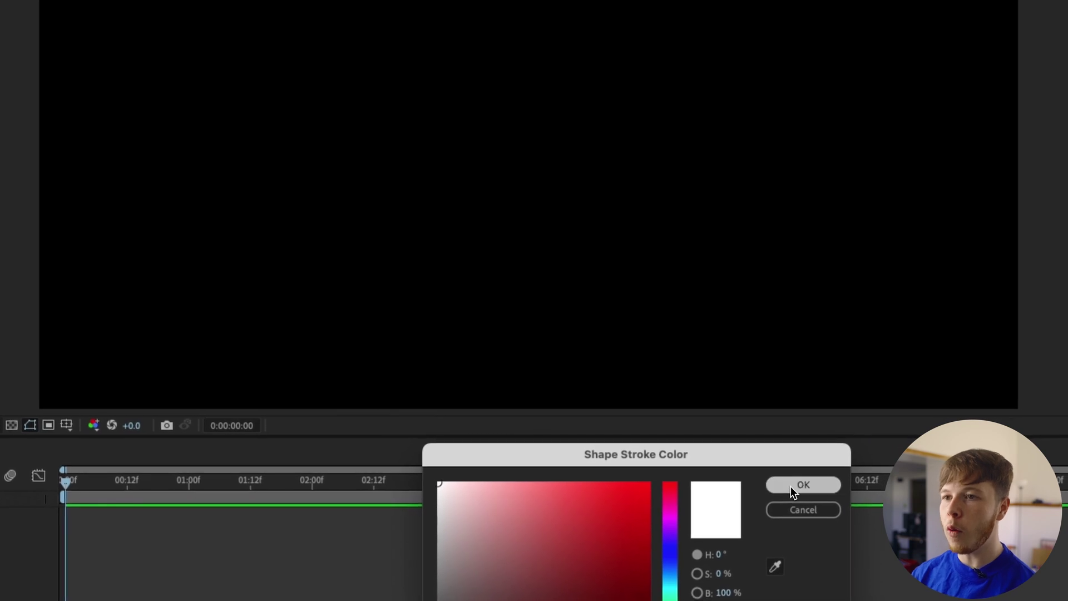
left_click(812, 499)
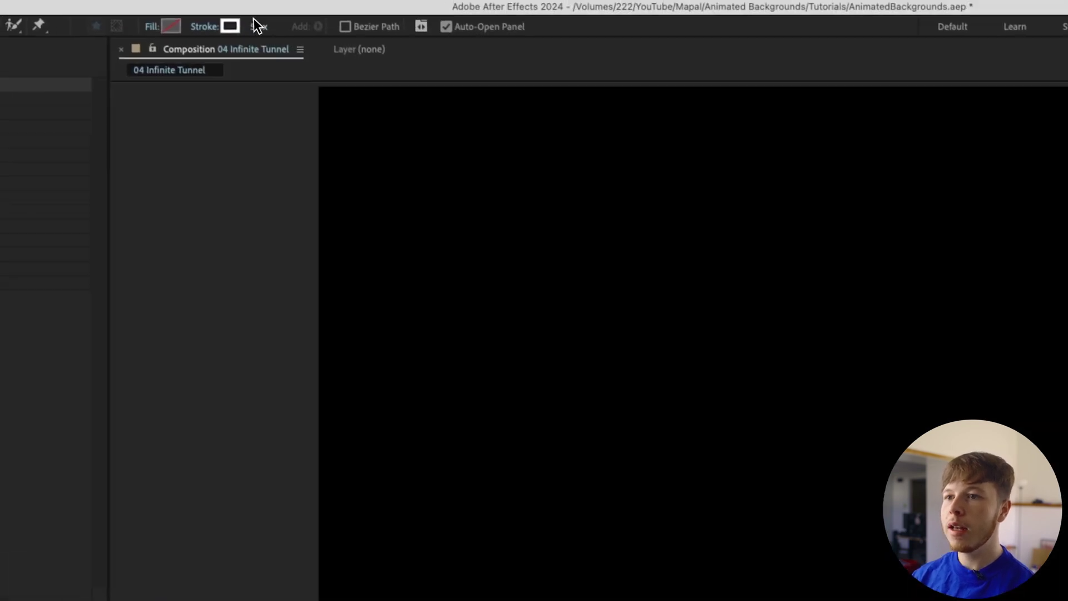
Draw a rectangle about 699 × 386 px near the middle of the frame with a 3 px stroke
left_click(253, 28)
type("3")
key("Return")
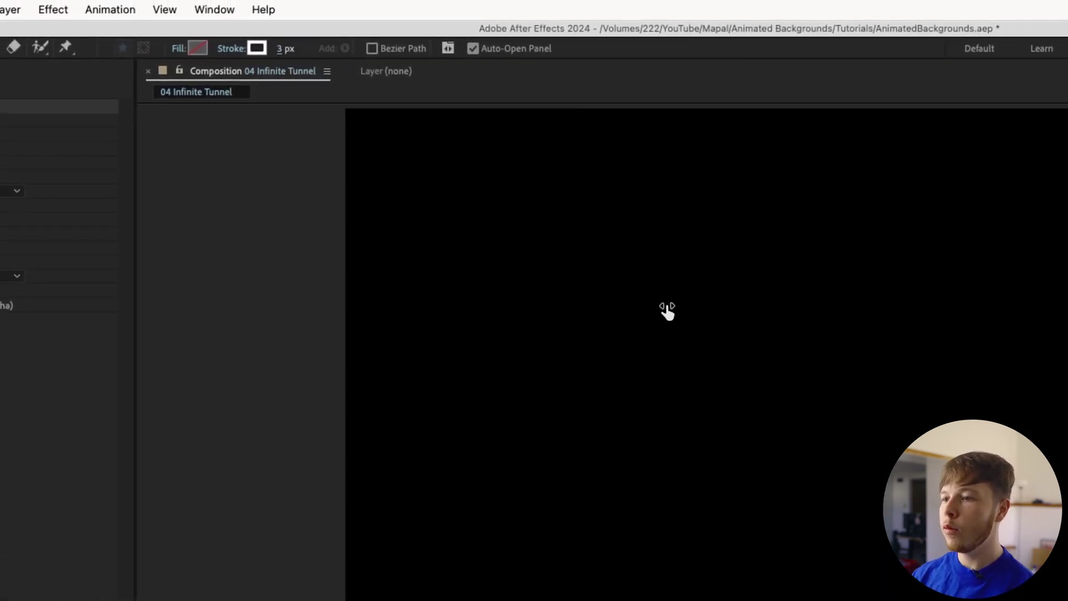
left_click_drag(673, 304, 1025, 502)
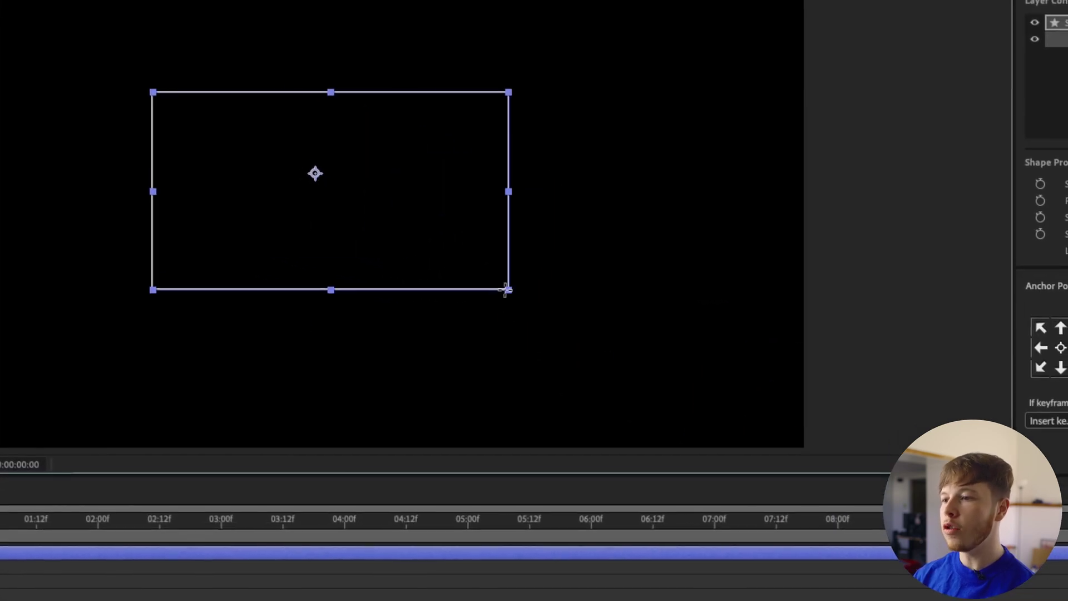
left_click_drag(505, 290, 508, 289)
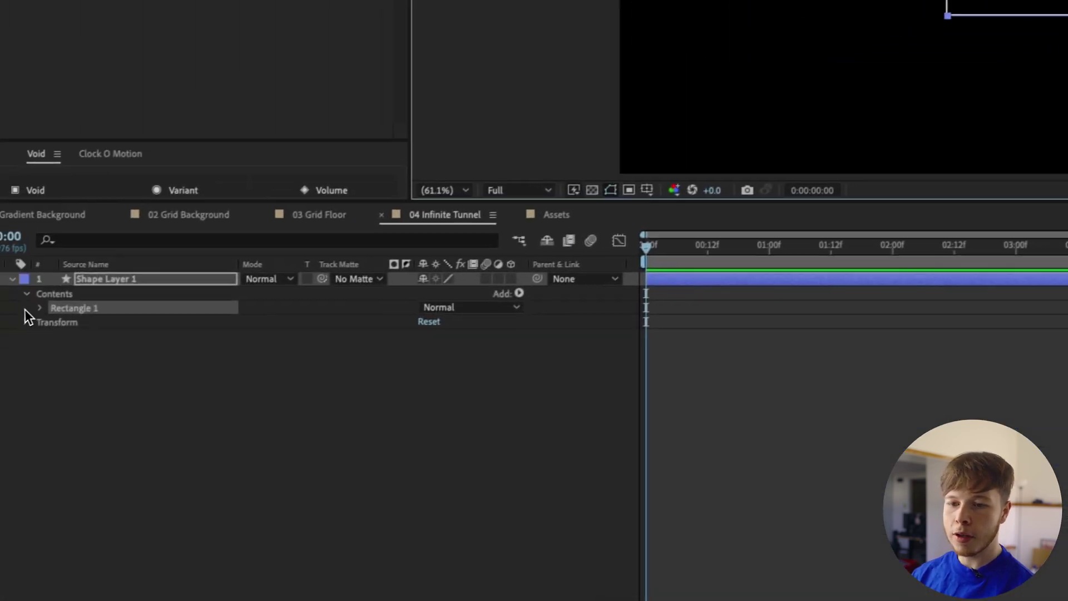
Set the rectangle path's size to about 1315.6 × 740 and centre the shape layer in the composition
left_click(40, 307)
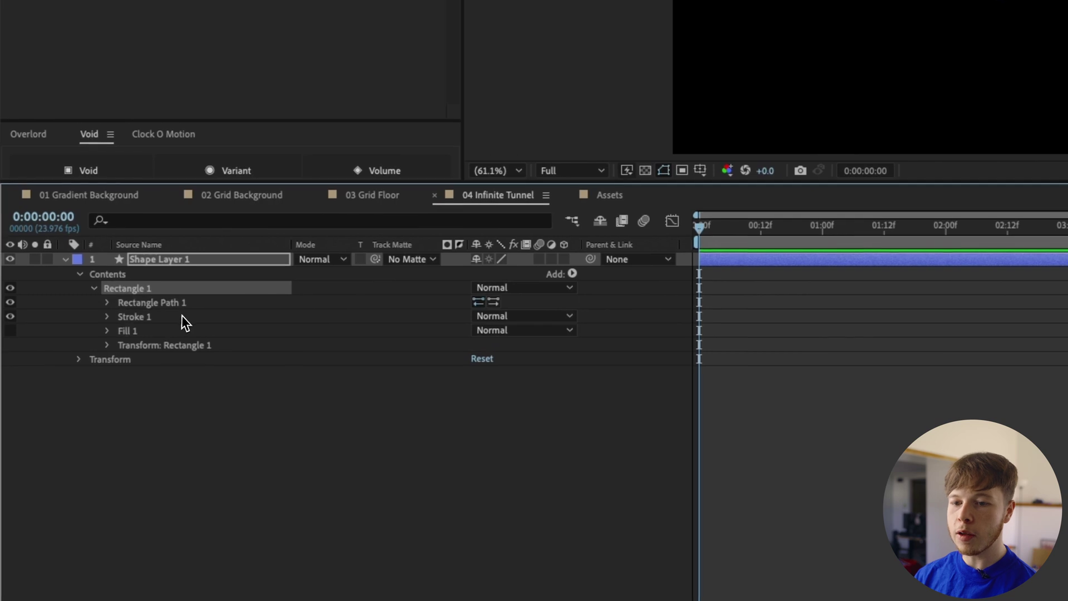
left_click(112, 308)
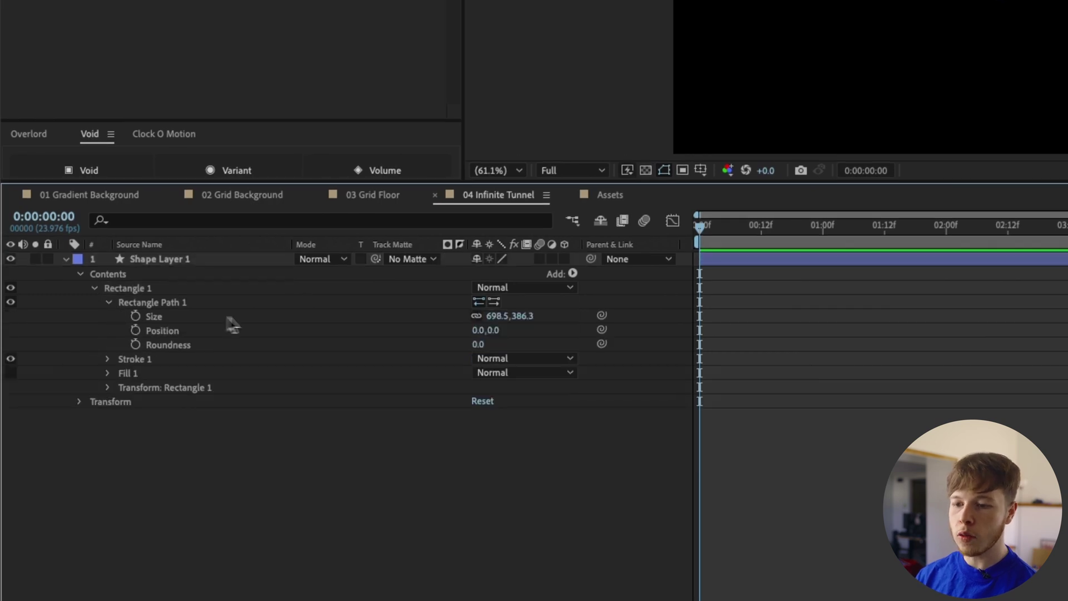
left_click(492, 320)
type("1280")
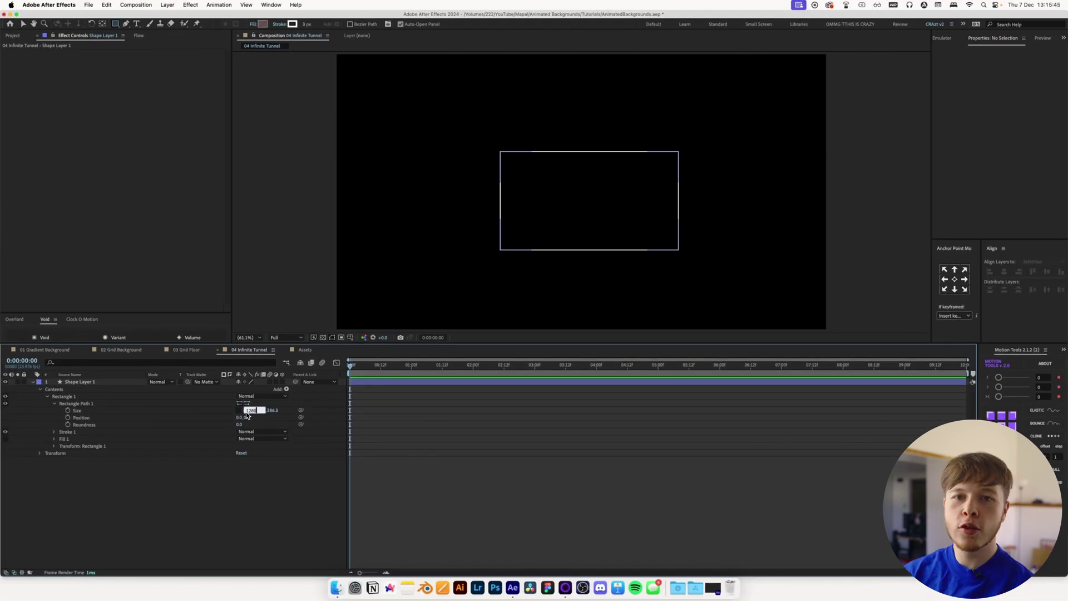
key("Tab")
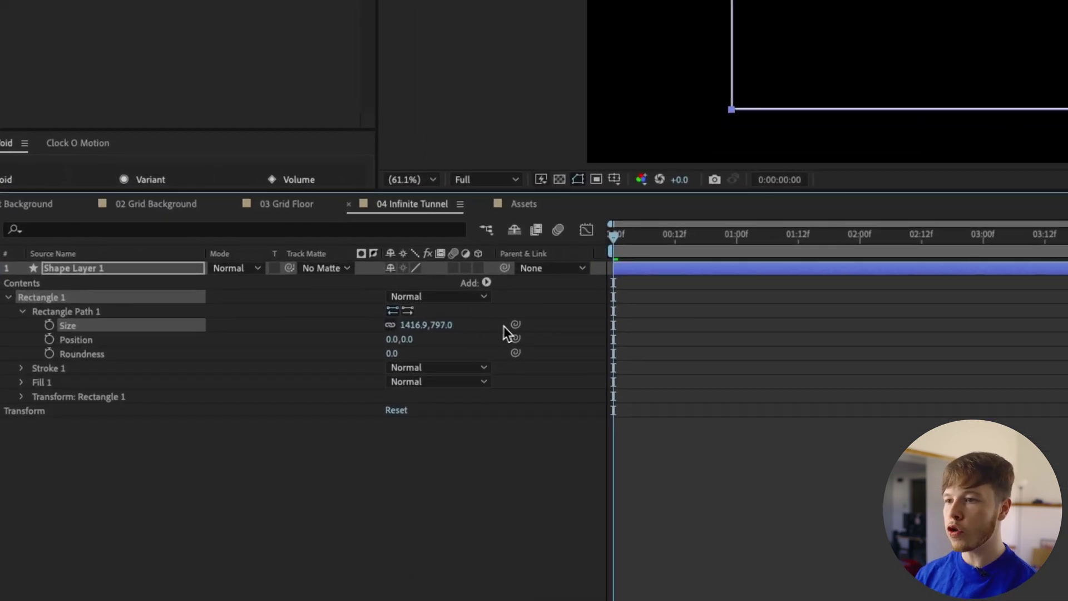
left_click_drag(503, 326, 483, 326)
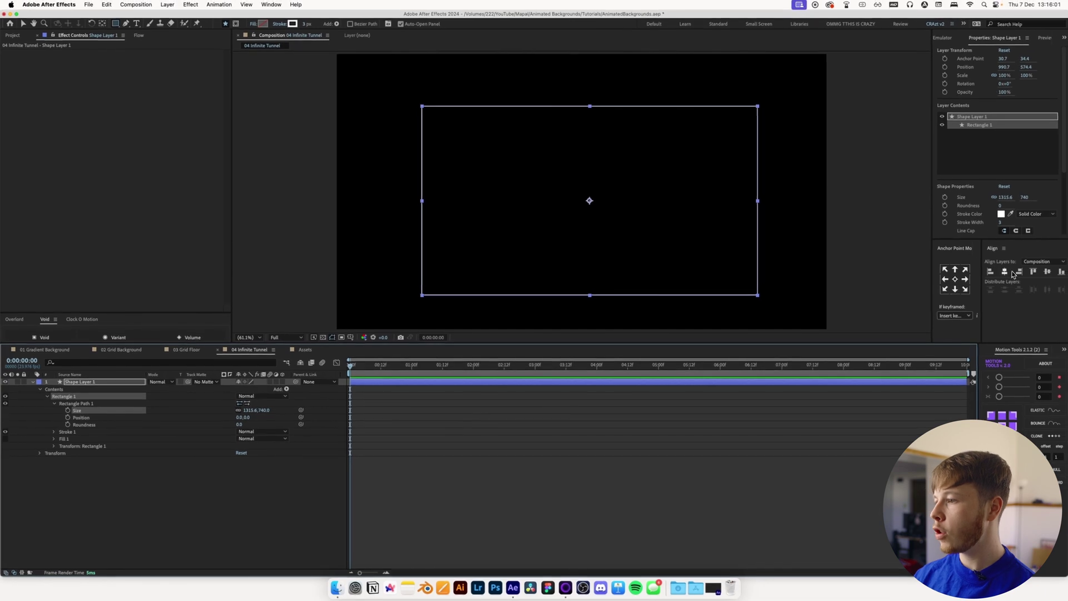
left_click(1011, 272)
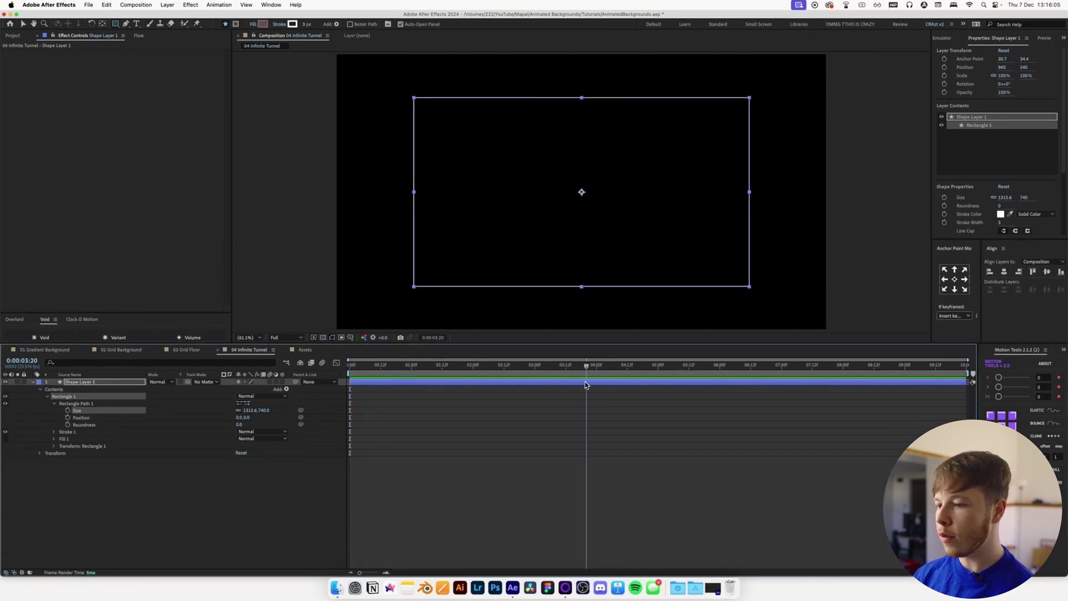
Keyframe the rectangle path's size as 1280 × 720 at 0:00:04:00 and 0 × 0 at the start of the composition
left_click_drag(605, 381, 597, 383)
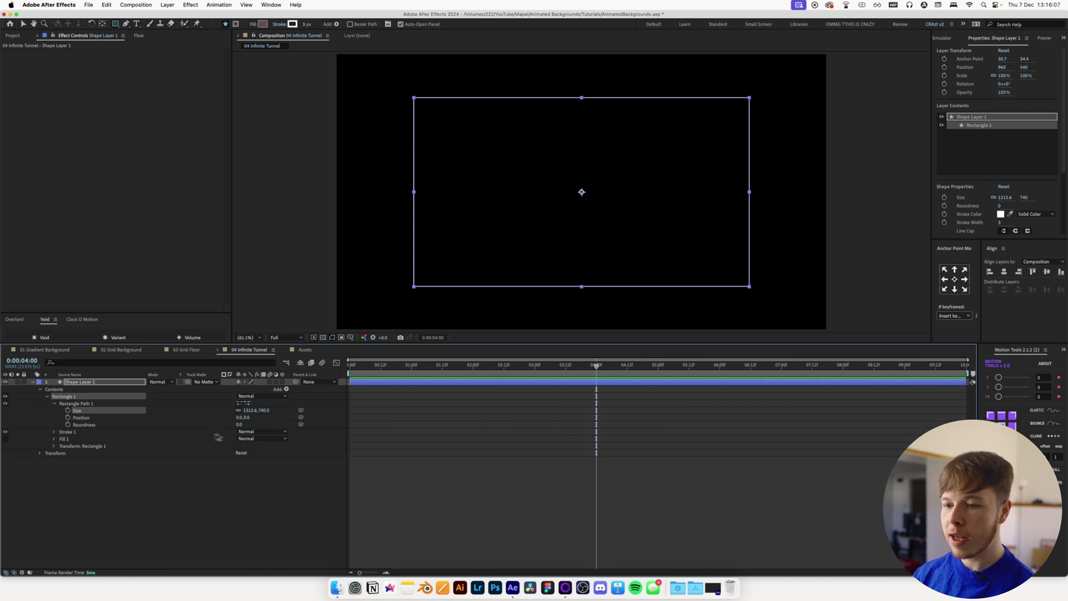
left_click(67, 410)
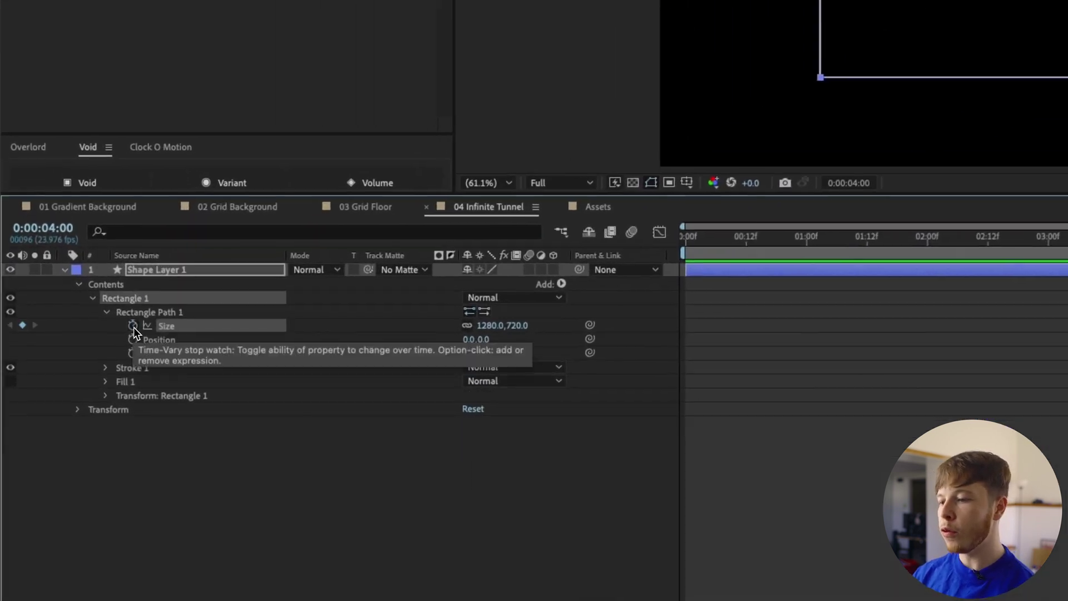
key("Home")
left_click(414, 330)
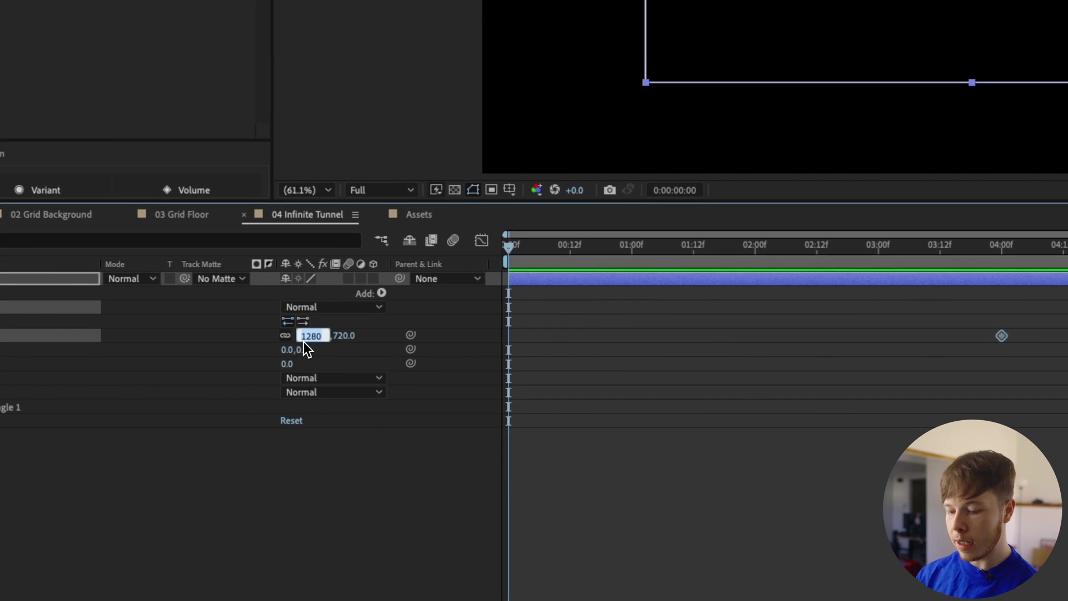
type("0")
key("Return")
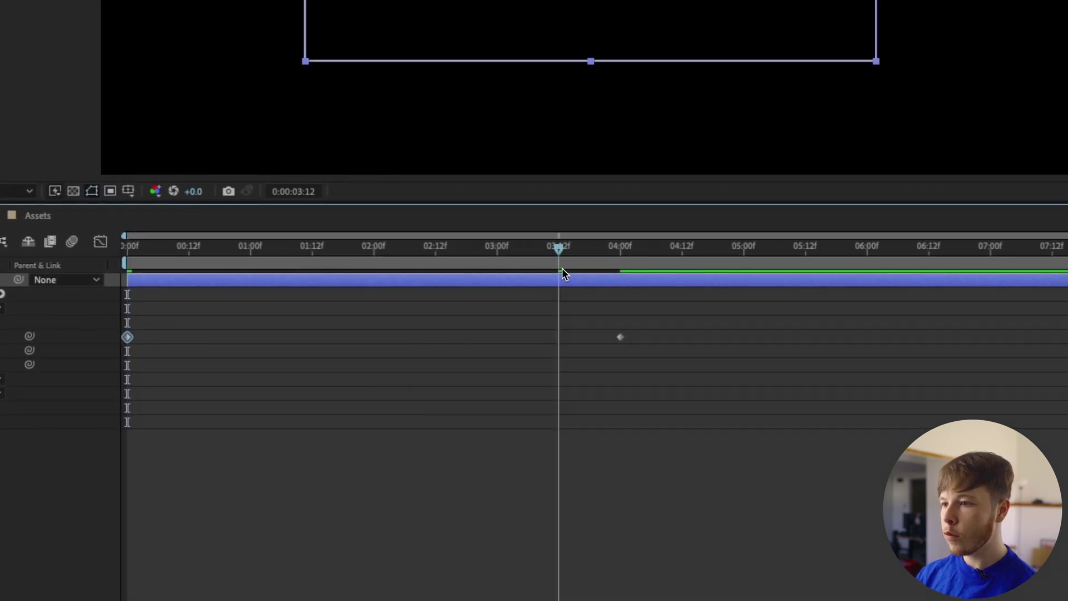
Enlarge the size keyframe at 4 seconds to 2205 × 1240.3 so the rectangle passes beyond the frame, and preview the growth
left_click_drag(944, 249, 1002, 248)
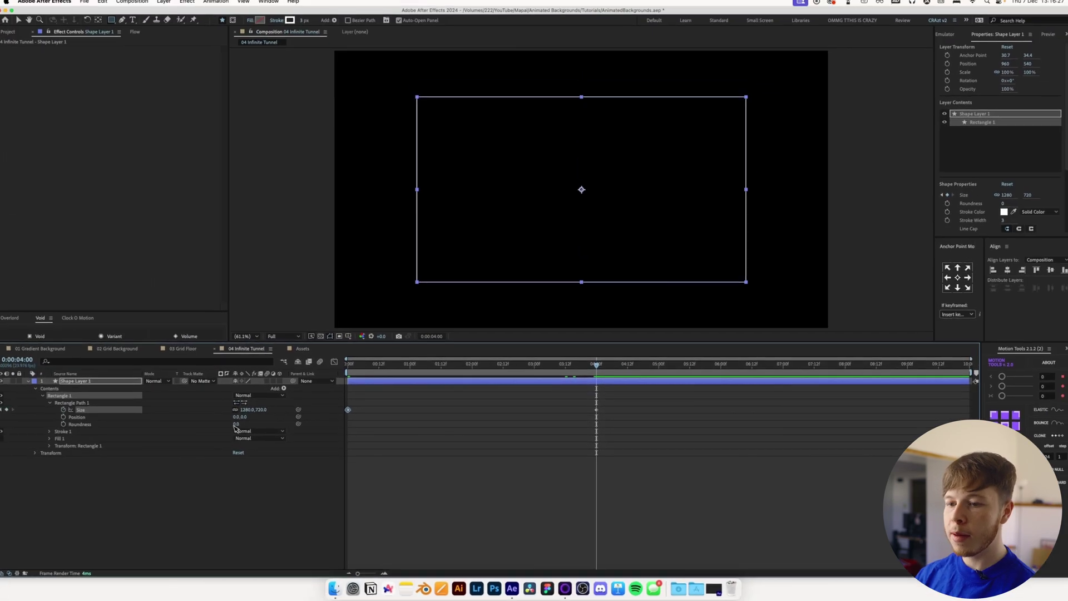
left_click_drag(248, 409, 644, 427)
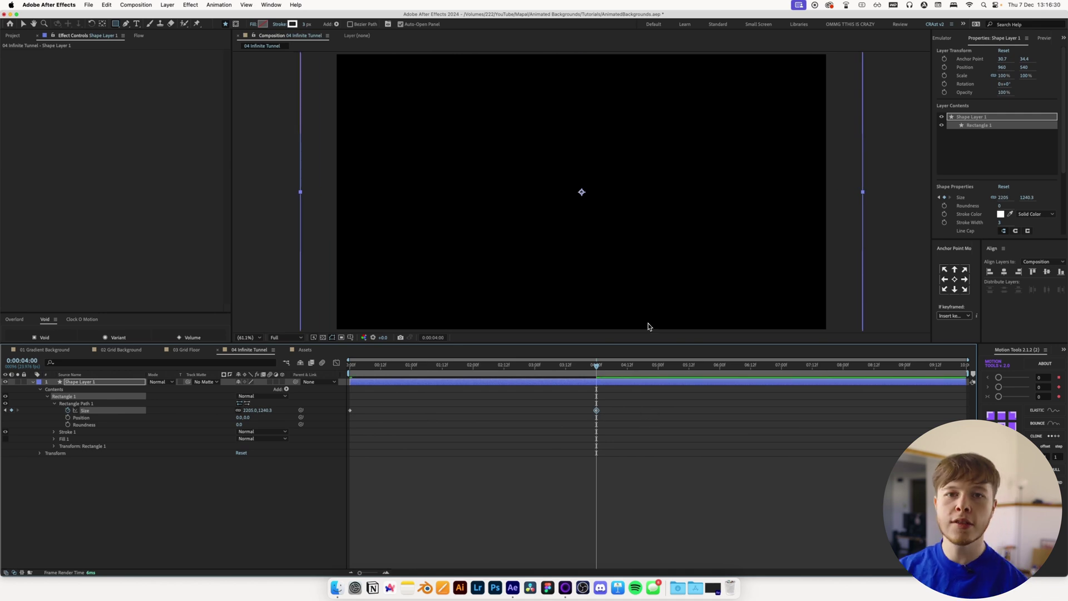
key("Home")
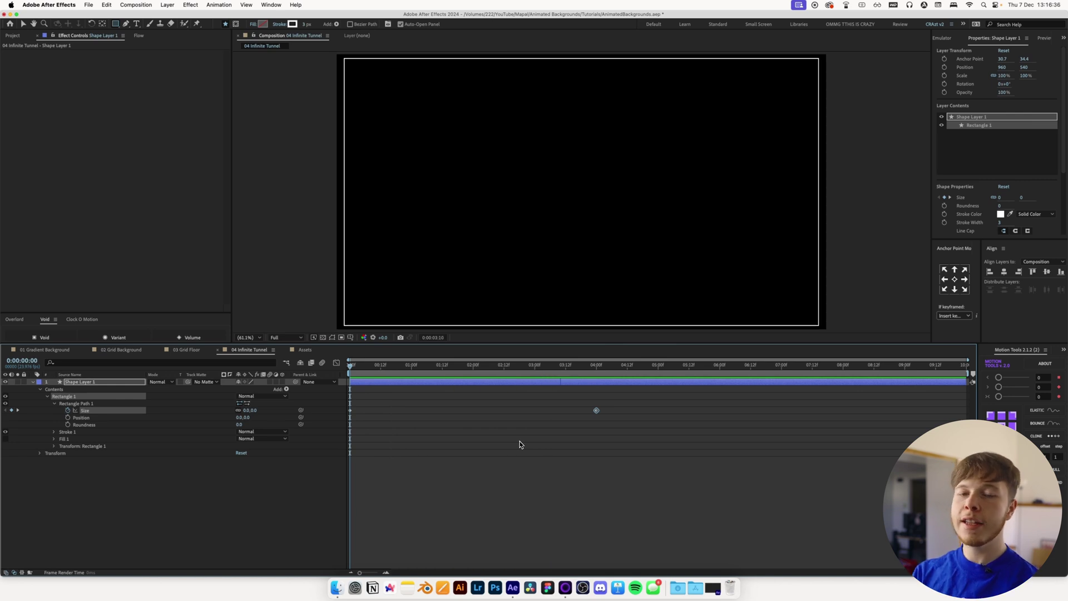
key("space")
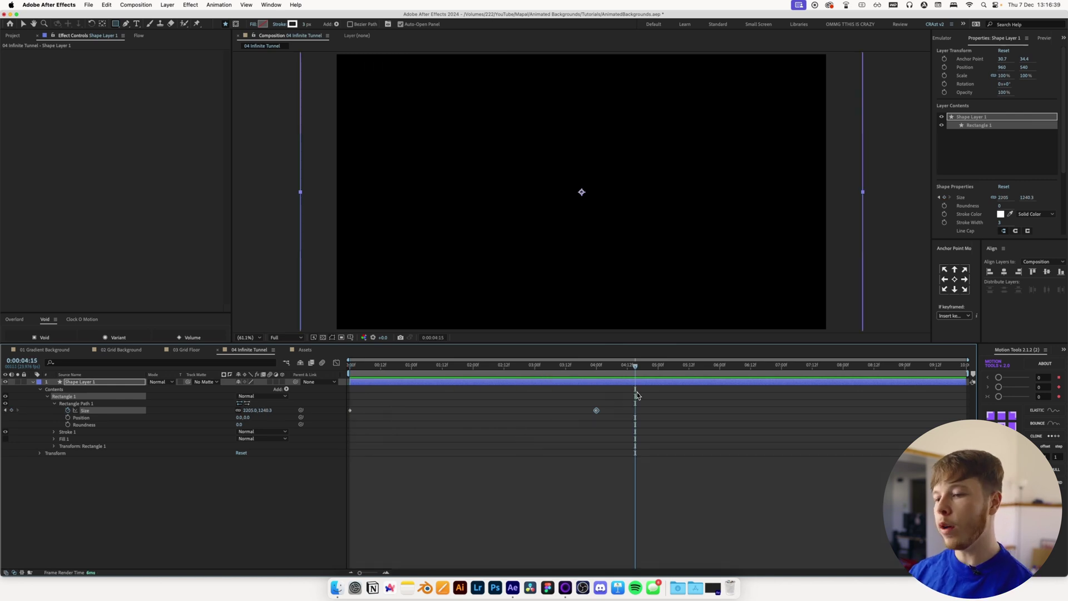
Ease both size keyframes and shape their speed graph for a slow start and a sharp peak at 4 seconds, and preview it
left_click_drag(640, 403, 164, 491)
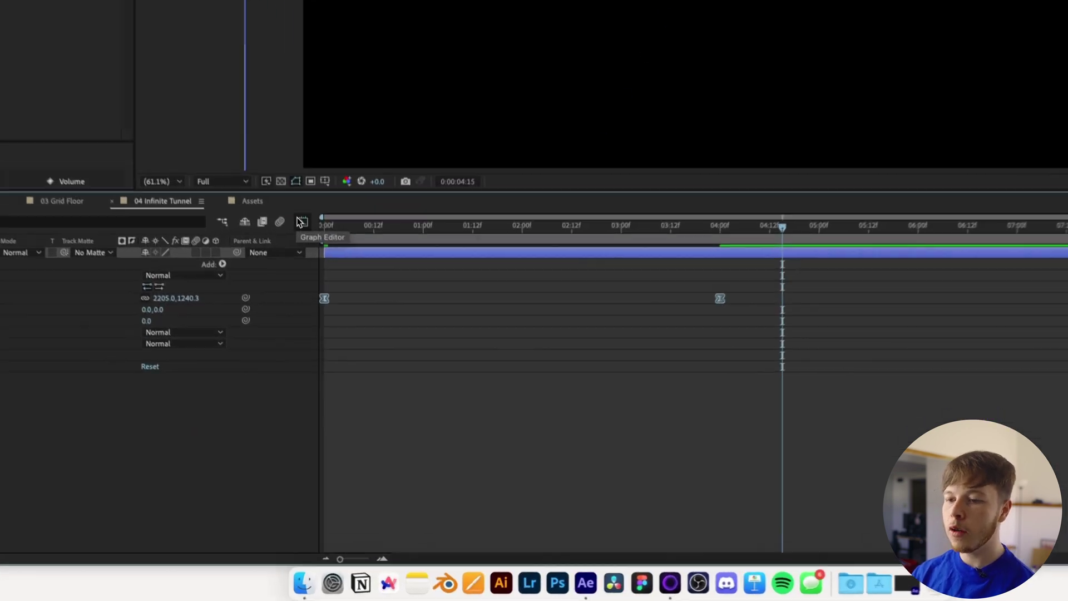
left_click(335, 363)
left_click_drag(796, 420, 727, 482)
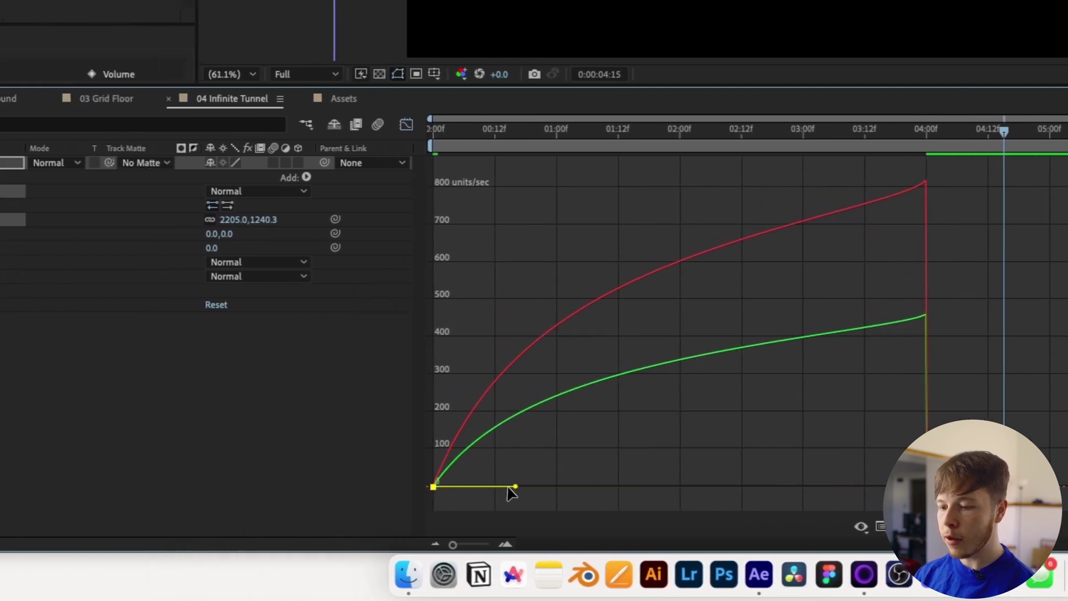
left_click_drag(514, 487, 714, 489)
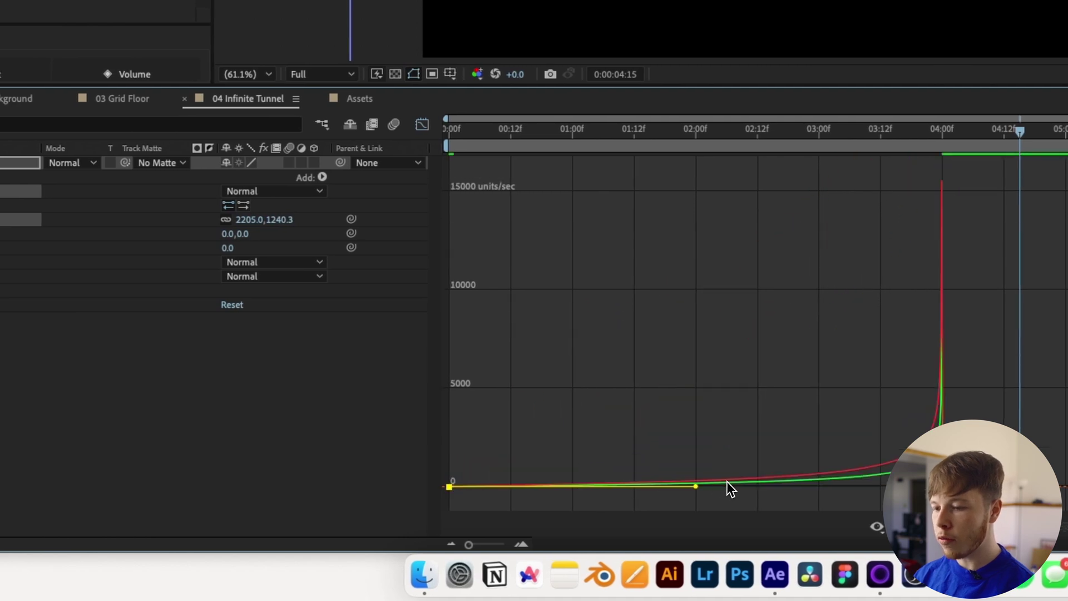
left_click(422, 125)
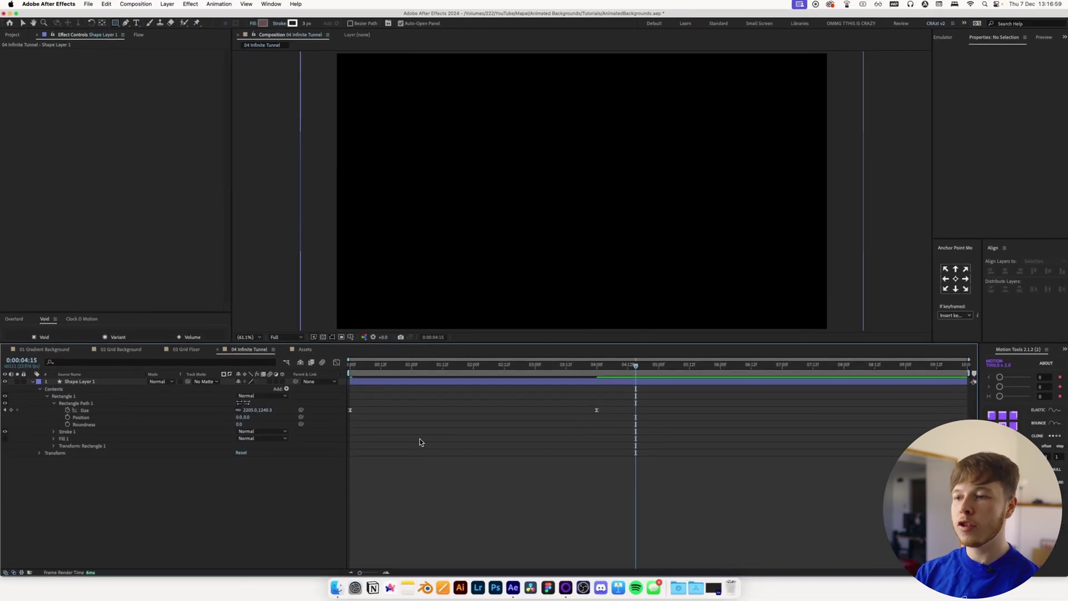
key("Home")
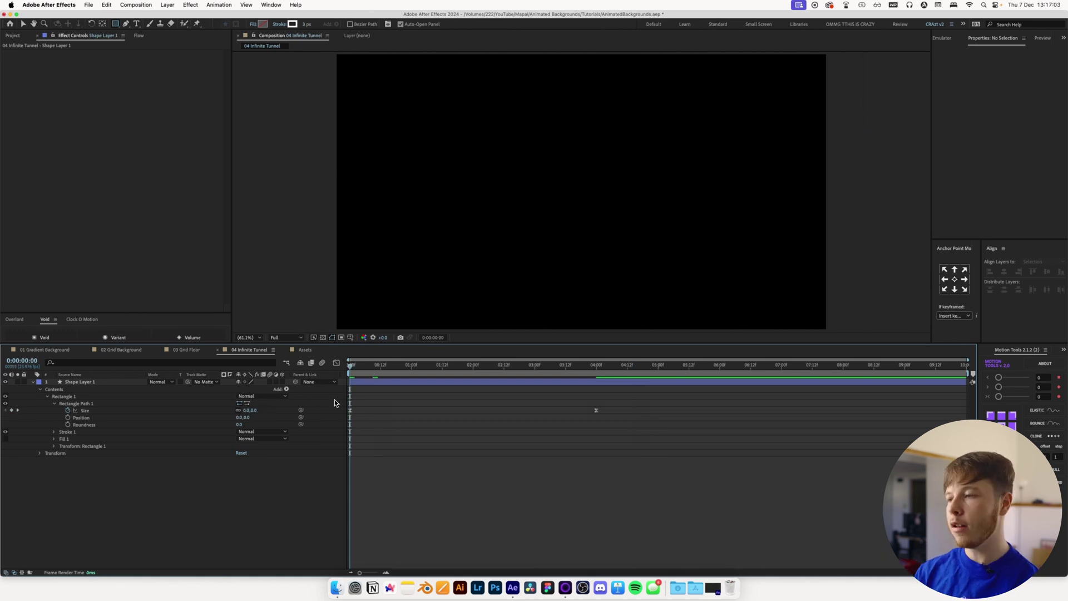
key("space")
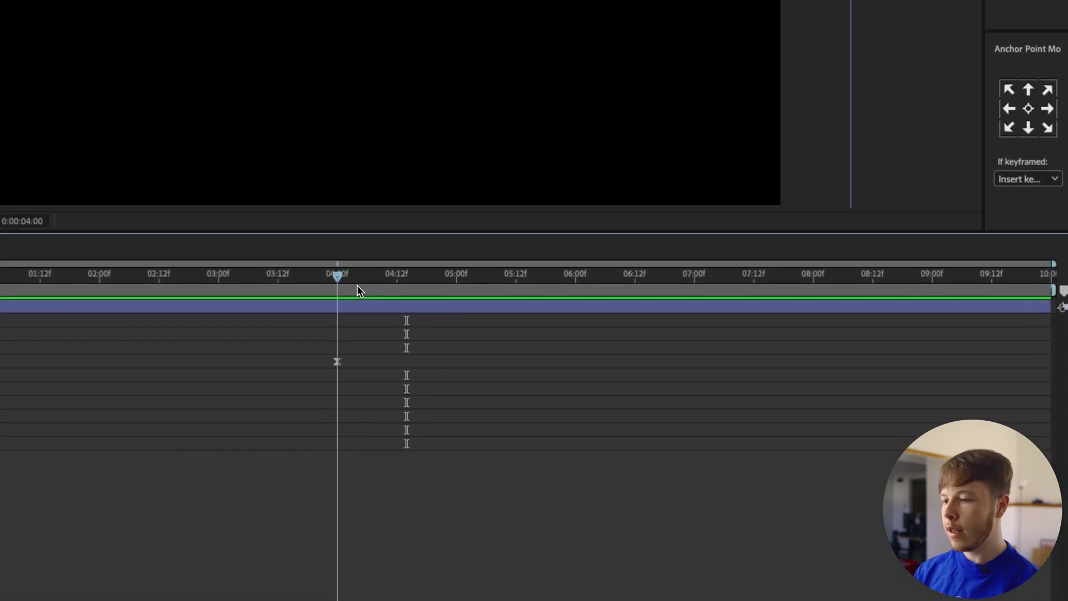
Trim Shape Layer 1 to end at its last size keyframe at 4 seconds and check the rectangle at 0:00:00:20
left_click_drag(870, 278, 350, 266)
left_click_drag(675, 303, 412, 290)
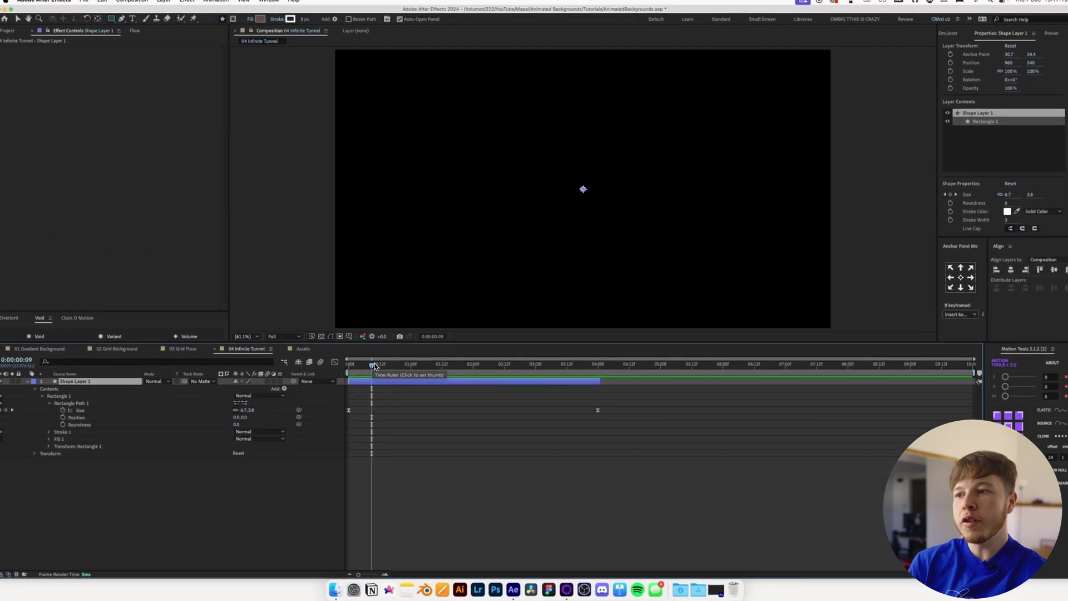
left_click_drag(374, 366, 400, 366)
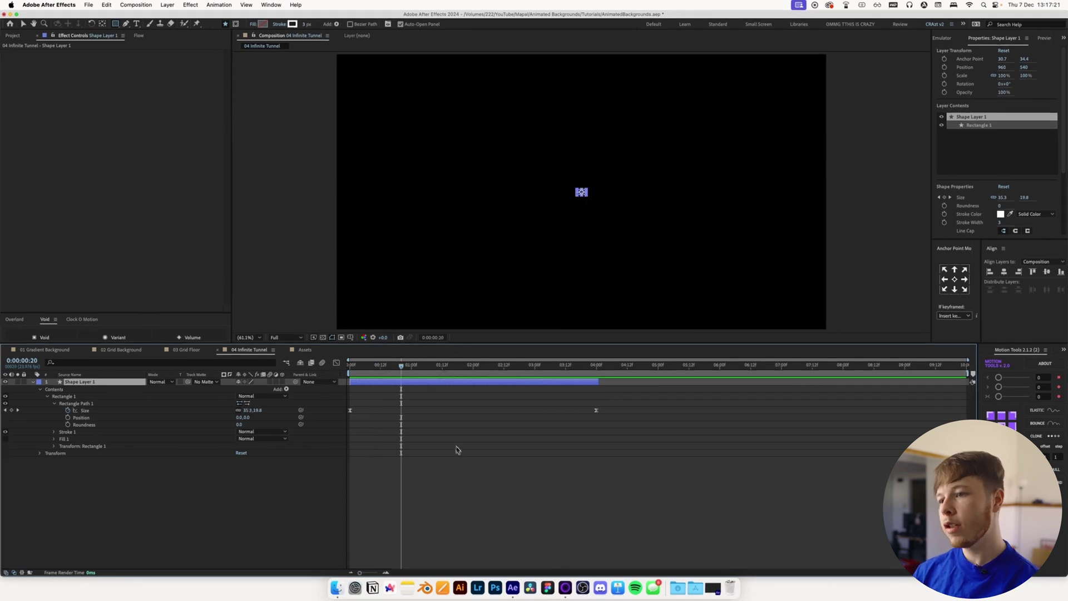
left_click(470, 466)
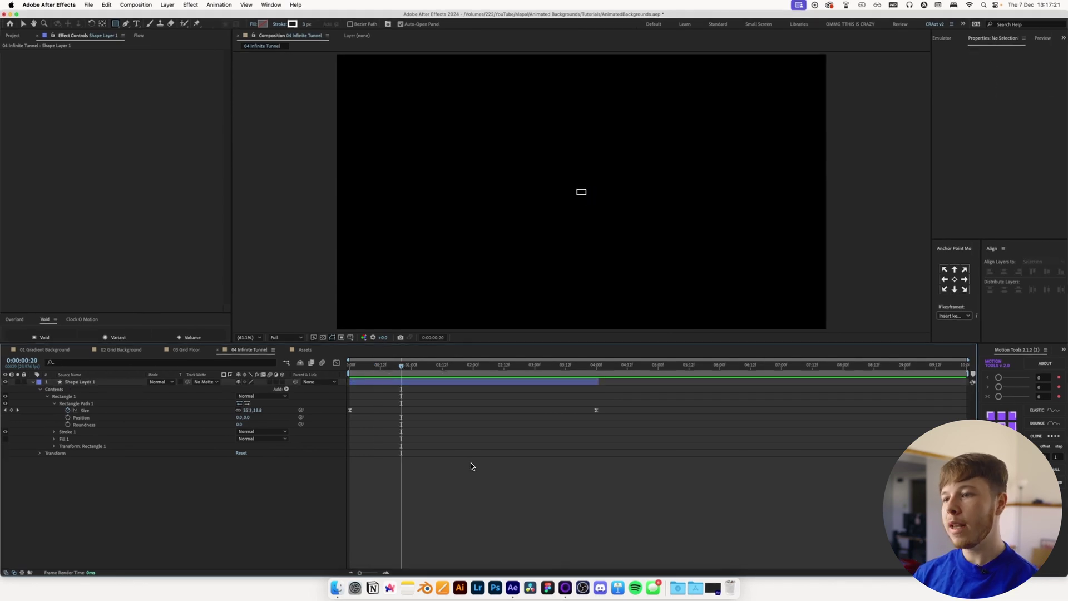
Duplicate Shape Layer 1, shift the copy about 15 frames later in the timeline, and preview the spacing between the rectangles
left_click(385, 382)
key("super+d")
left_click_drag(396, 368, 438, 367)
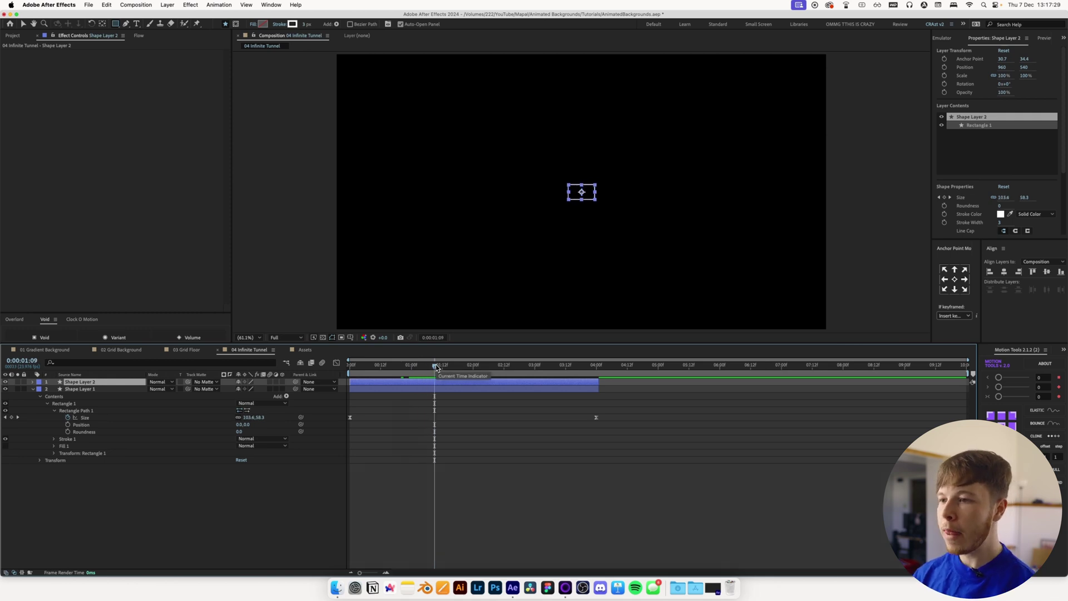
left_click_drag(371, 385, 407, 386)
key("Home")
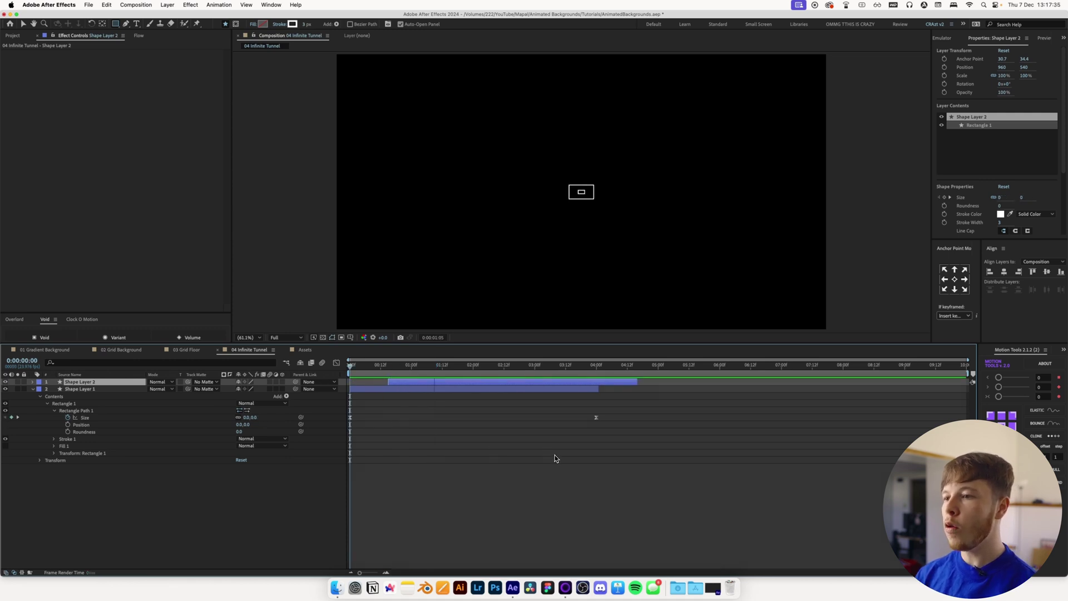
key("space")
Try a shorter offset of 7 frames for the duplicated layer and return it to the start of the timeline
left_click_drag(437, 384, 414, 388)
left_click(368, 369)
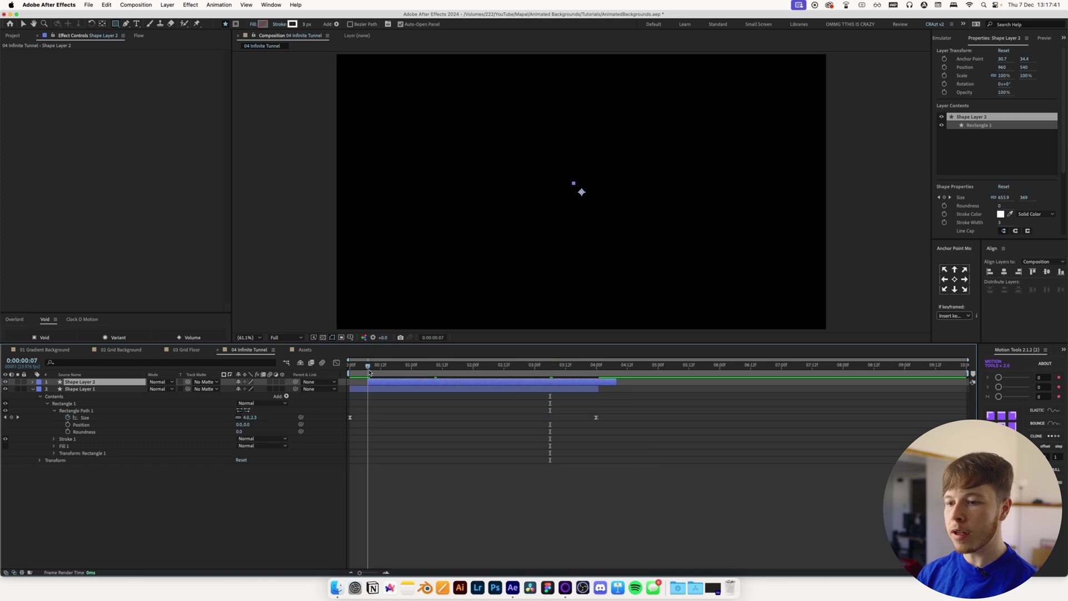
left_click(433, 439)
left_click(373, 385)
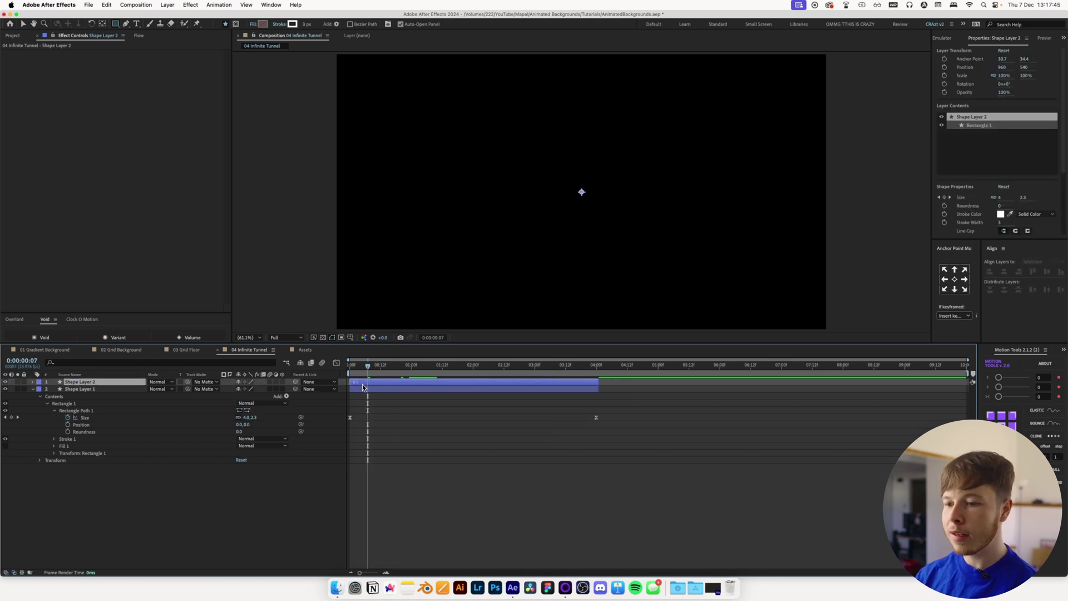
Duplicate the animated rectangle layer repeatedly until the composition holds 17 shape layers
key("super+d")
key("super+d")
key("super+d")
key("super+d")
key("super+d")
key("super+d")
key("super+d")
key("super+d")
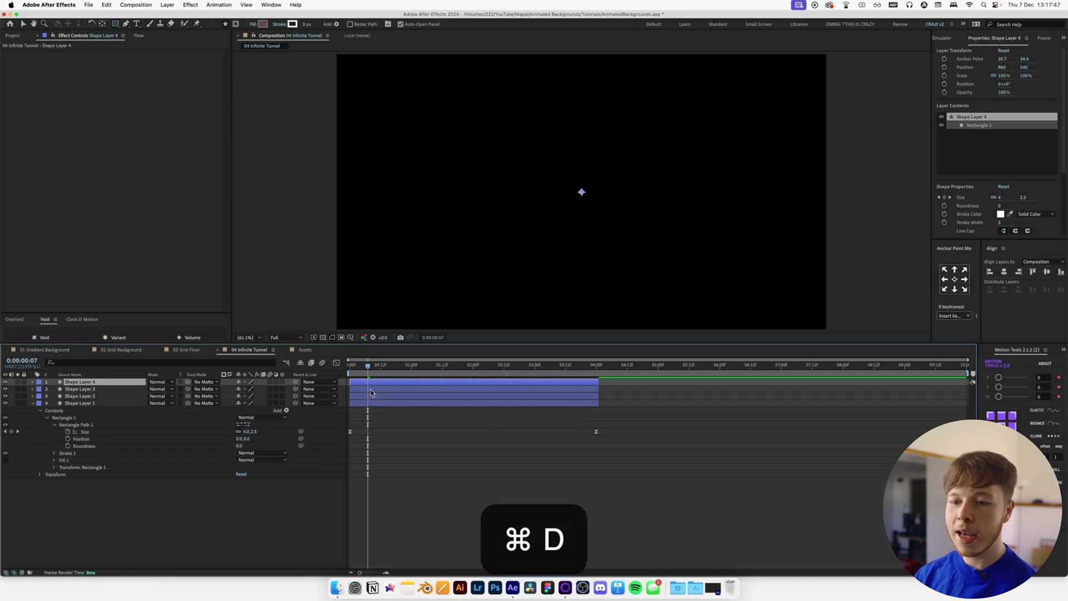
key("super+d")
key("super+d")
key("super+d")
key("super+d")
key("super+d")
key("super+d")
key("super+d")
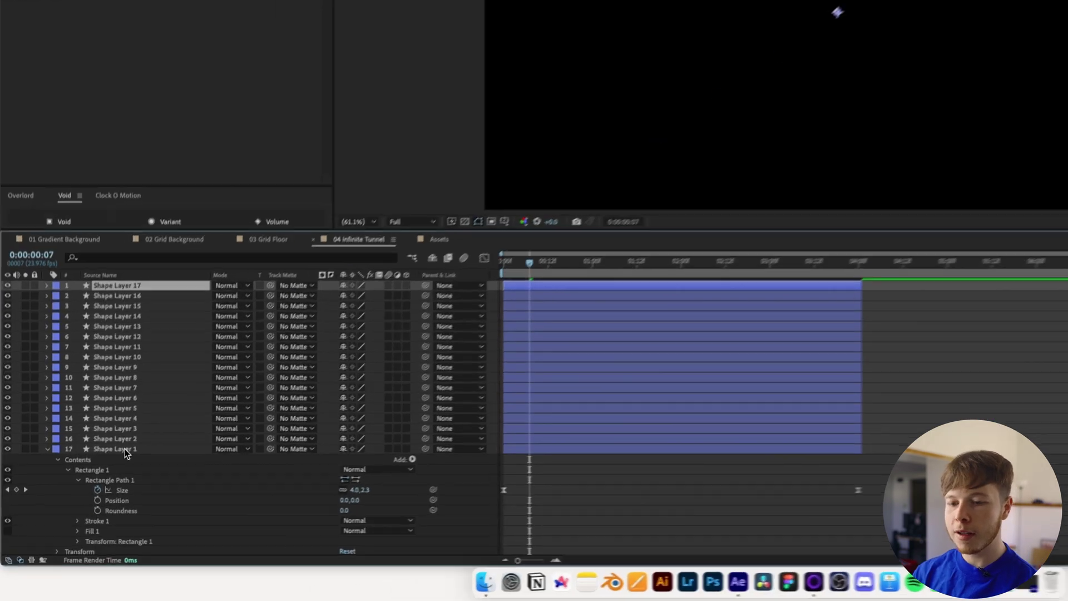
Sequence all 17 shape layers with Motion Tools using an offset of 7 frames and a step of 1, and preview the tunnel
left_click(87, 495, "shift")
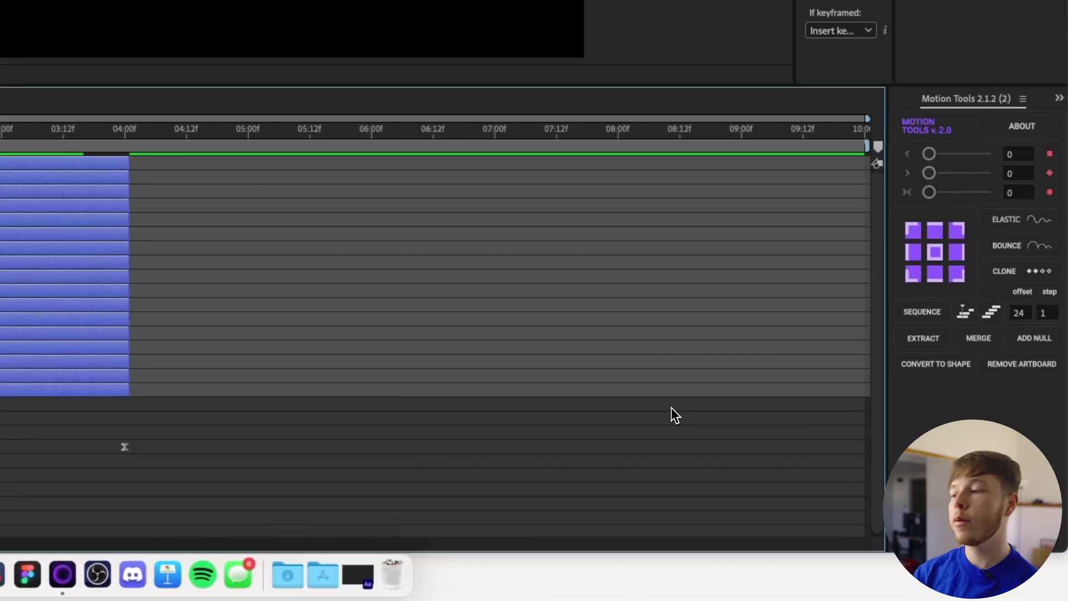
double_click(1021, 315)
type("1")
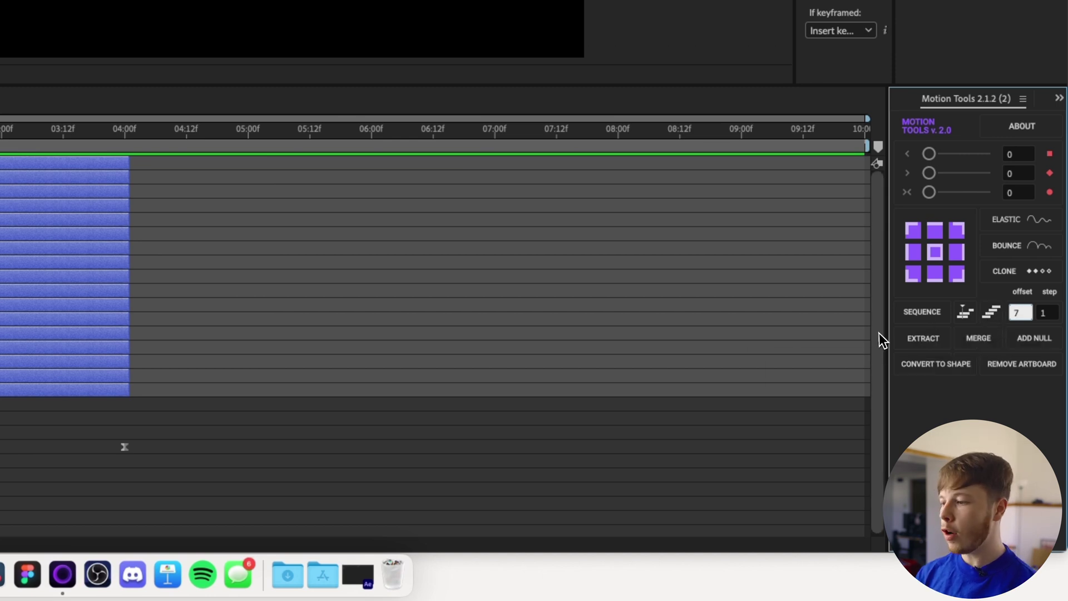
left_click(918, 318)
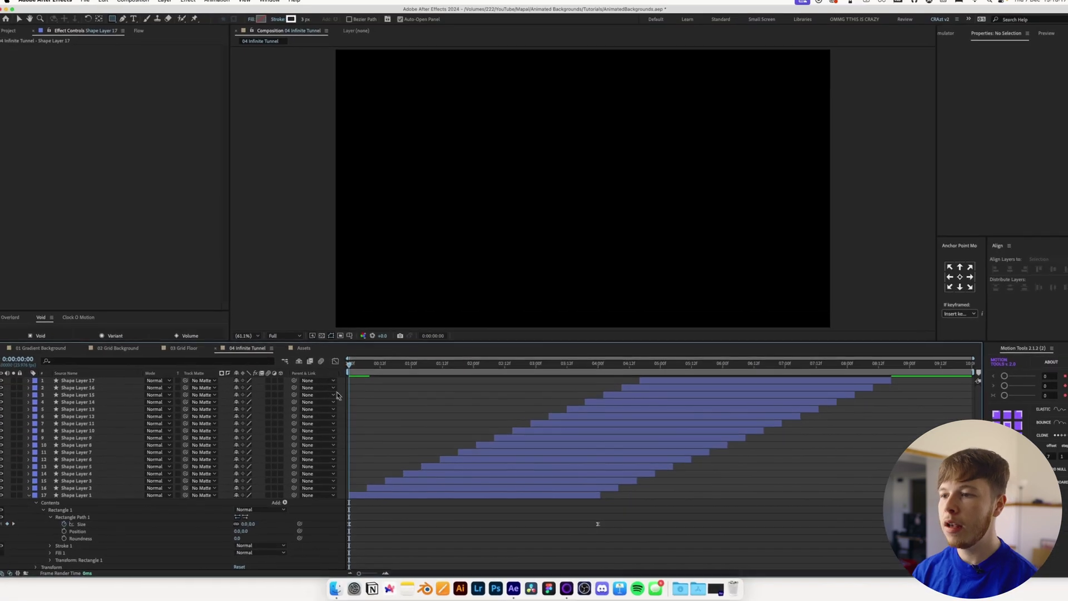
key("space")
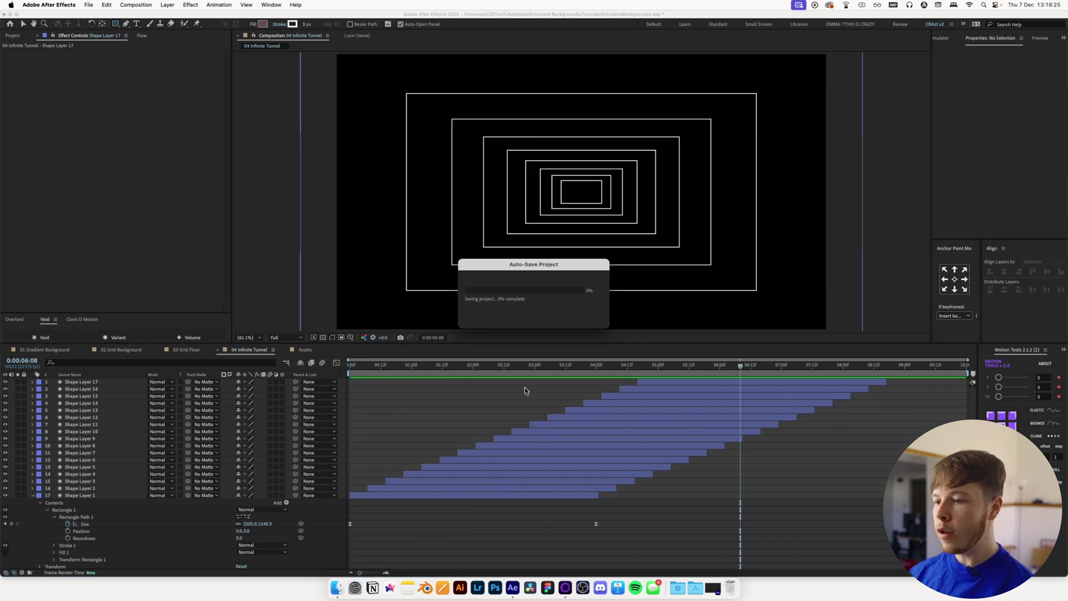
Start the work area at 0:00:03:19, show the rulers, and align a vertical guide with the outermost rectangle's left edge
left_click(483, 368)
left_click_drag(476, 376, 587, 372)
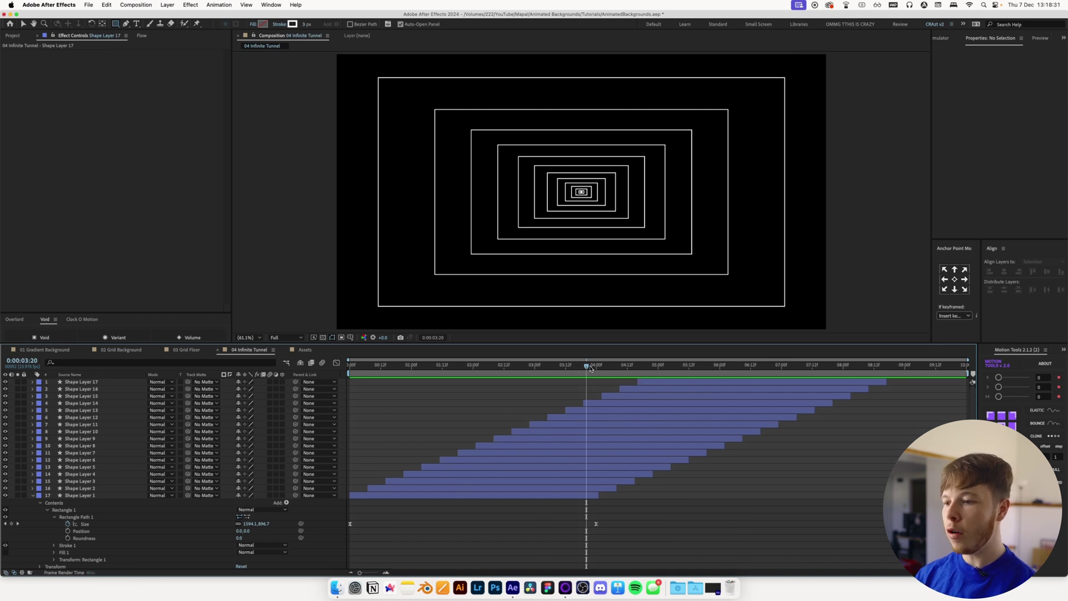
left_click_drag(590, 368, 584, 368)
key("super+r")
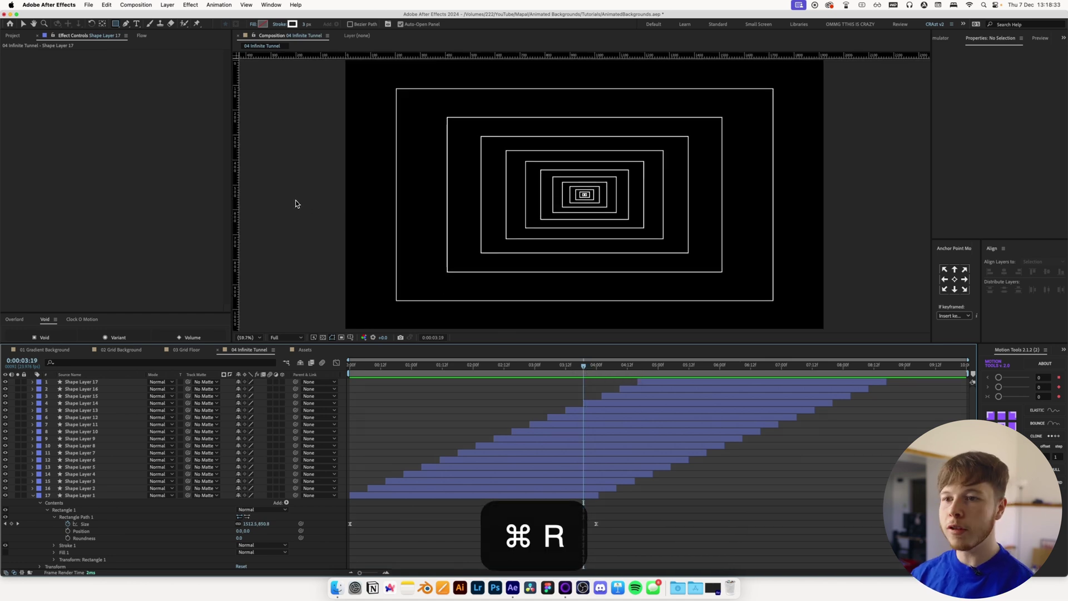
left_click_drag(236, 211, 389, 207)
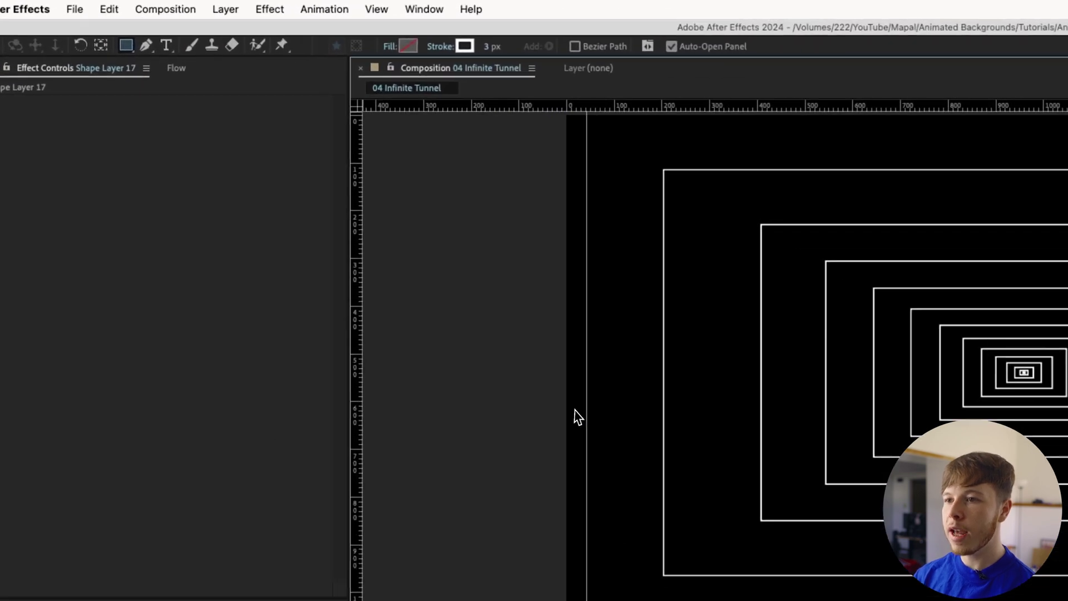
left_click_drag(674, 408, 687, 401)
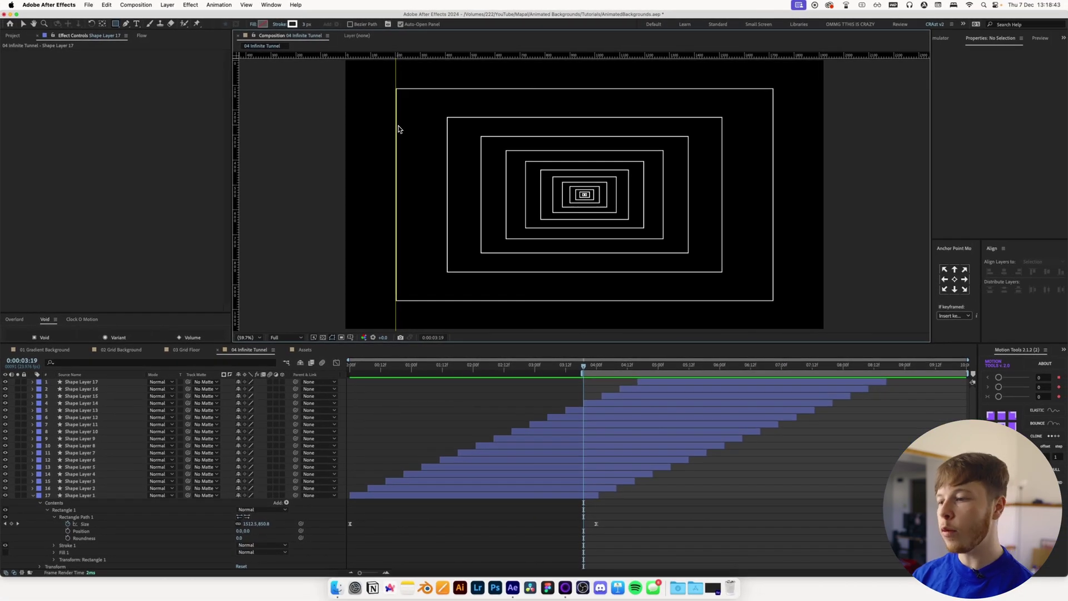
End the work area at 0:00:04:23, where the rectangle meets the guide again, and trim the composition to the work area
left_click_drag(609, 370, 655, 366)
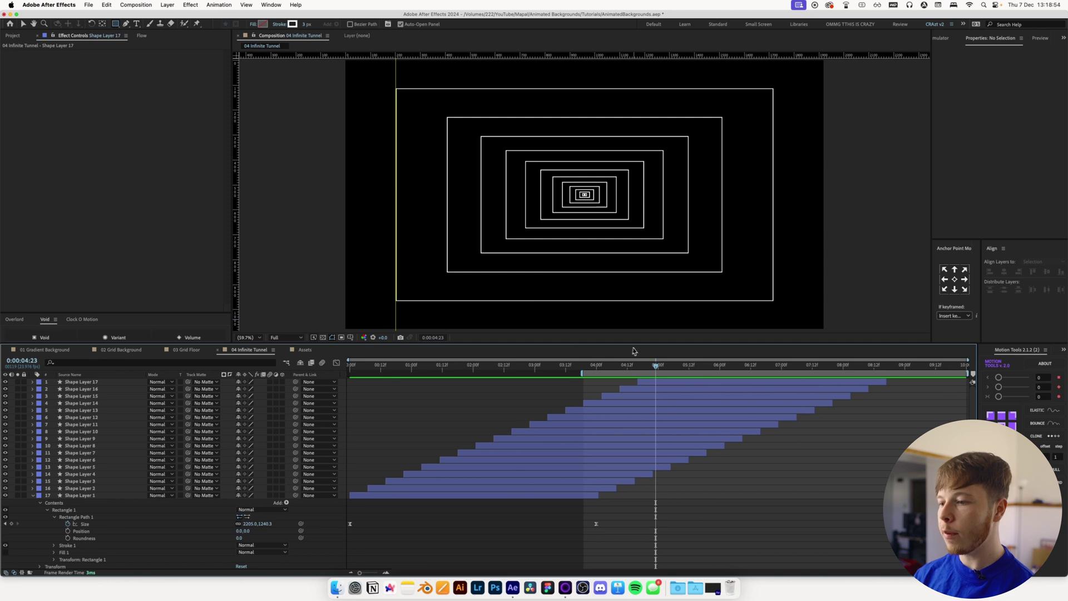
key("n")
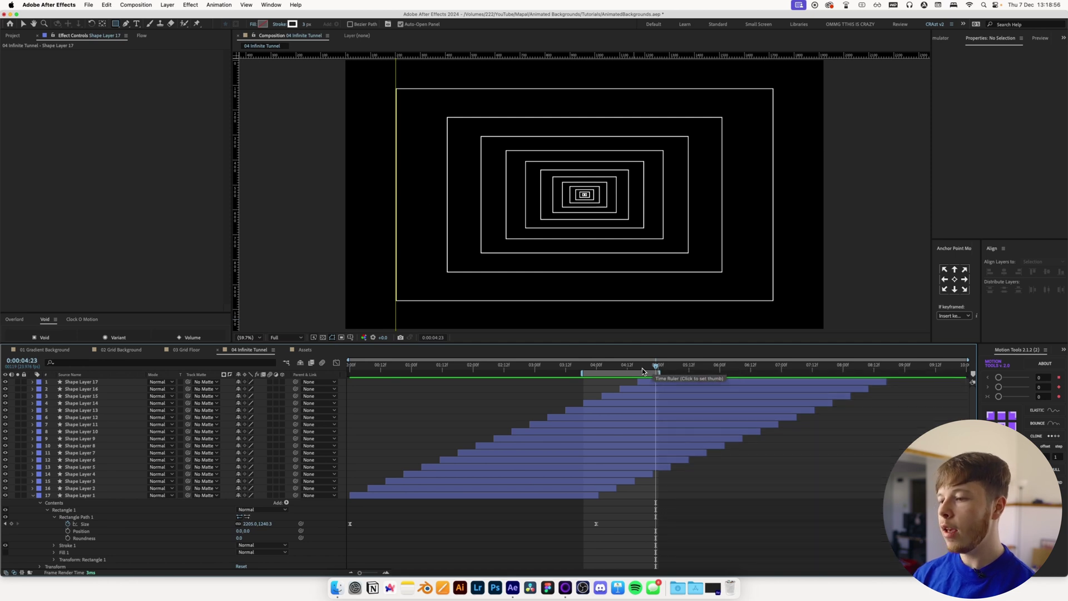
key("space")
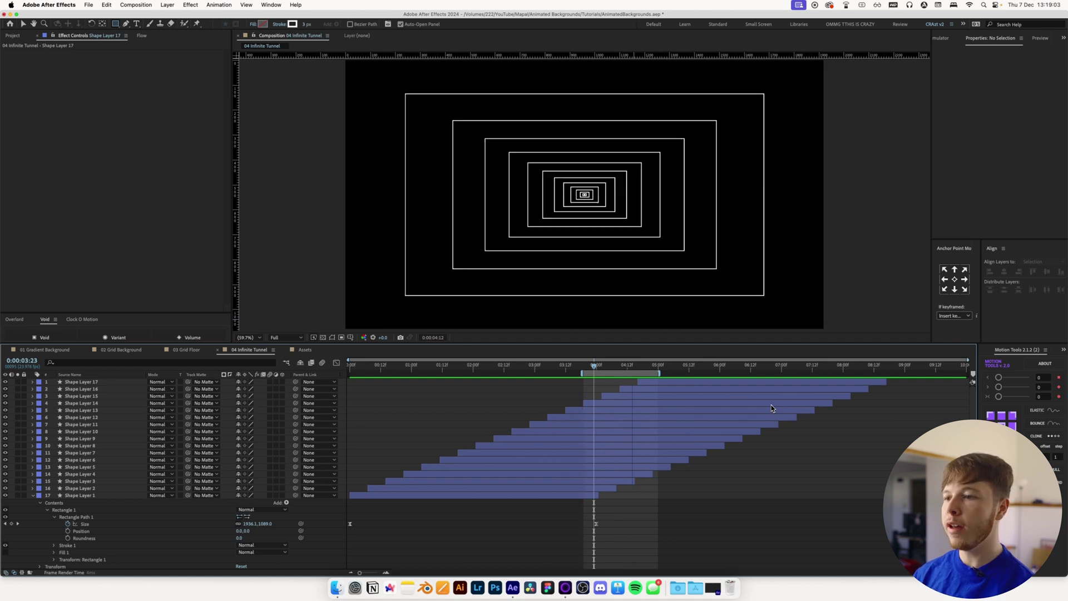
right_click(612, 377)
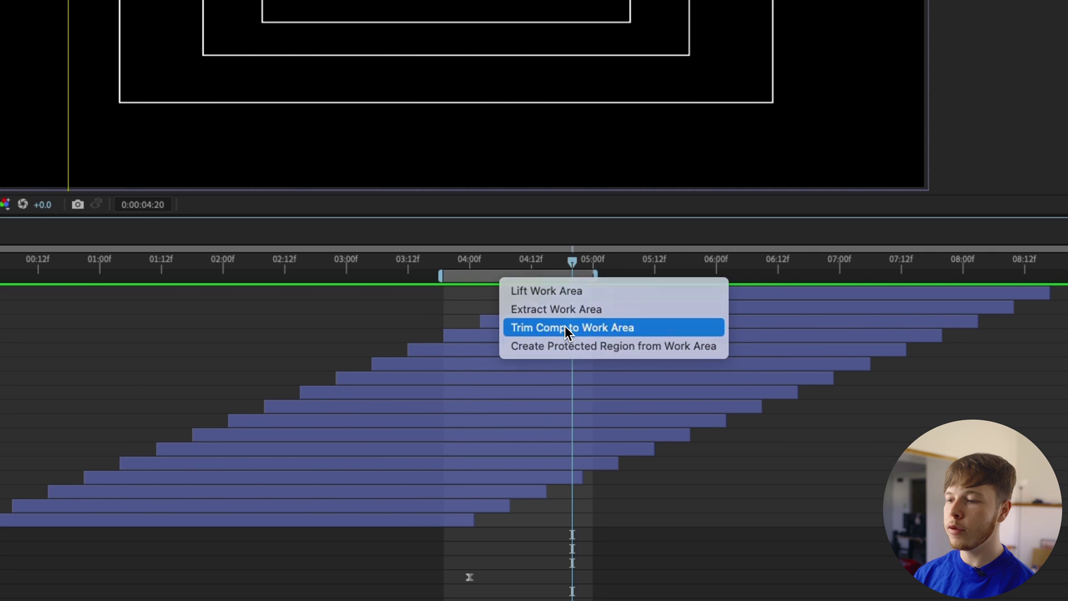
left_click(565, 327)
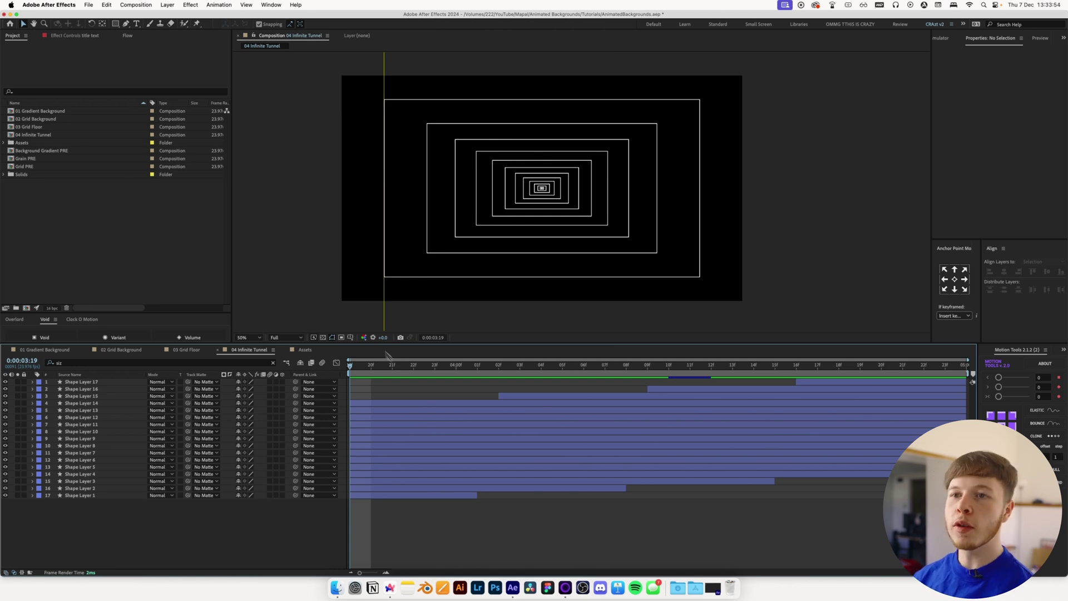
Draw a black-filled rectangle about 826 by 469 px near the tunnel's centre and set its white stroke to 3 px
left_click(115, 24)
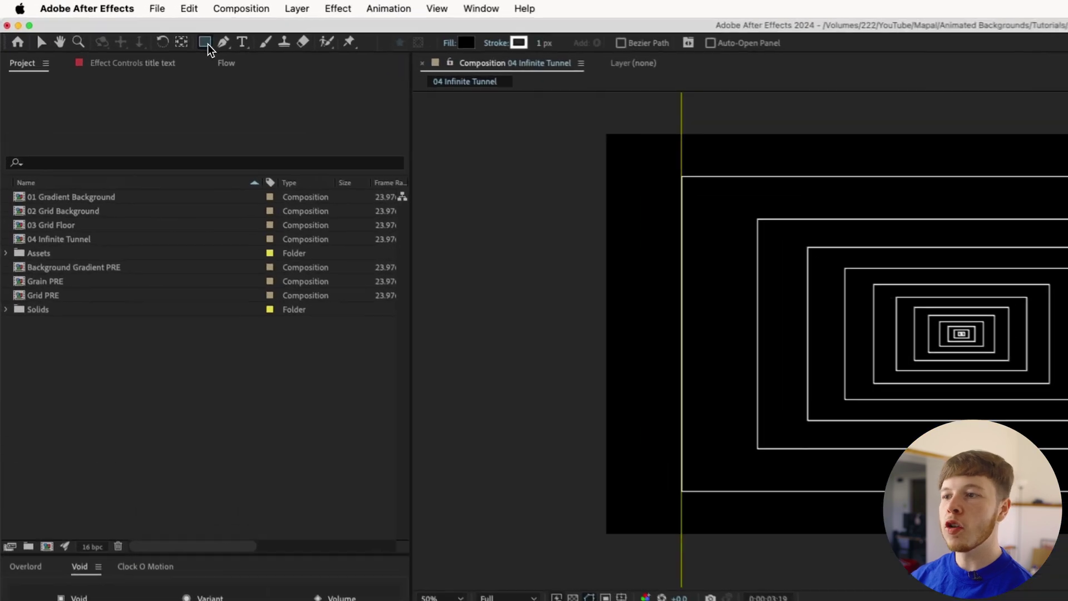
left_click_drag(456, 293, 801, 485)
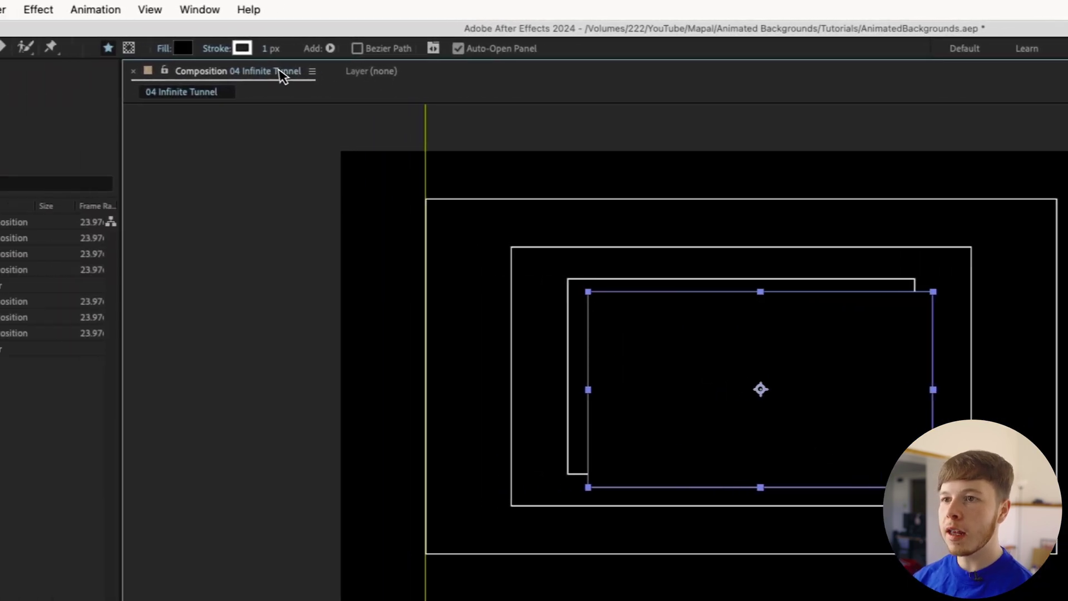
left_click(131, 48)
type("2")
key("Return")
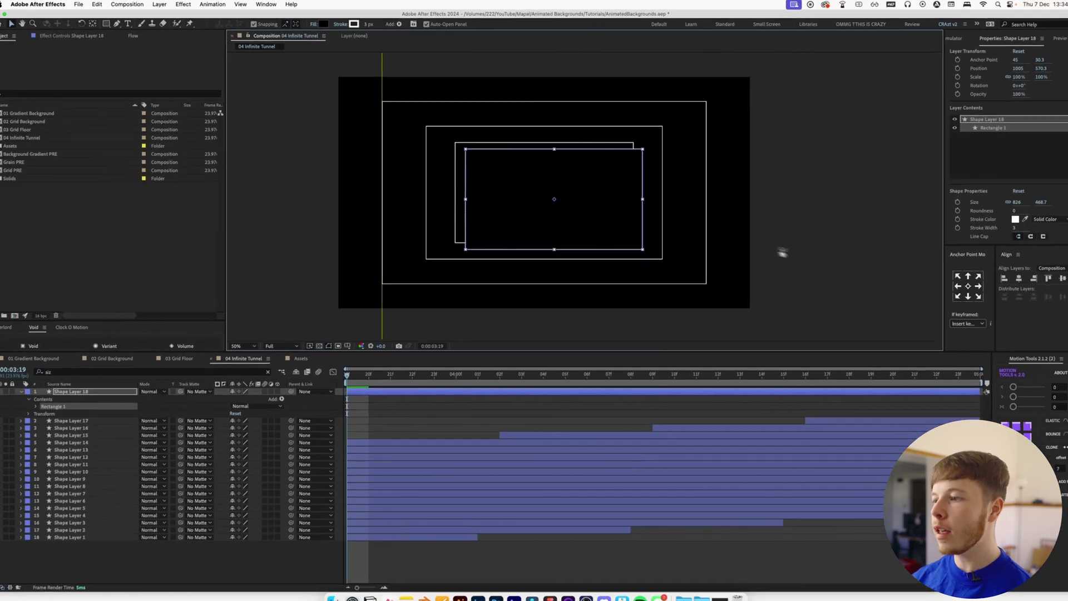
key("v")
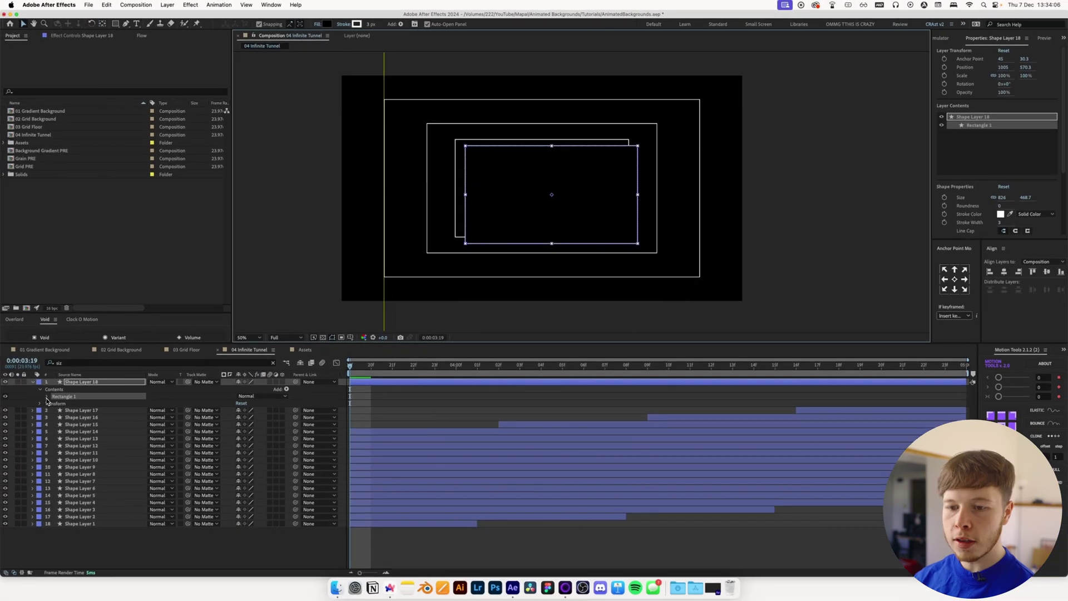
Set the new rectangle path's size to 1280 by 720 with unlinked dimensions
left_click(47, 397)
left_click(54, 404)
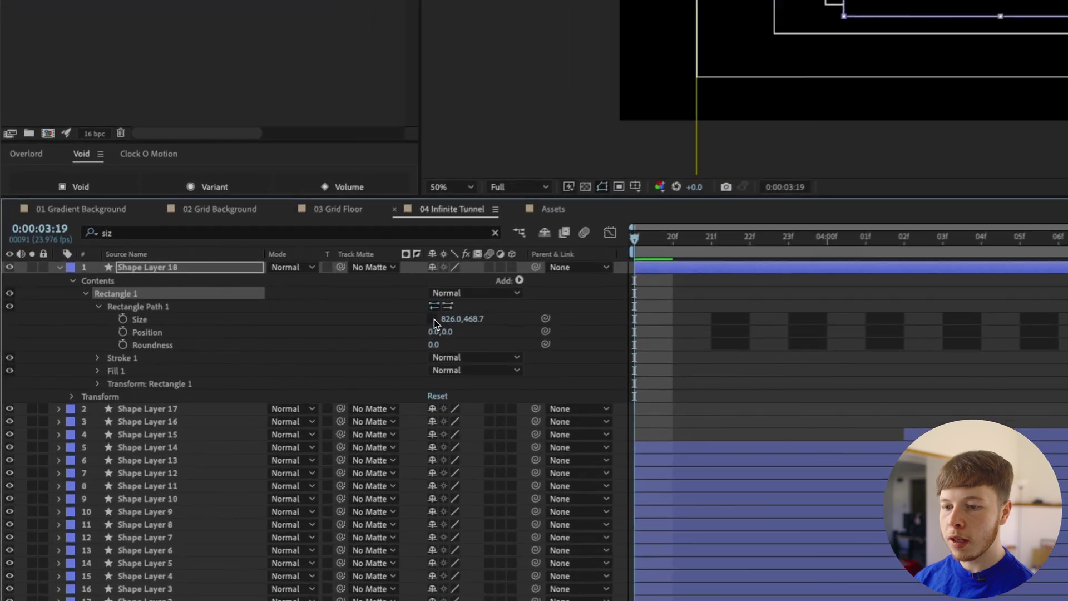
left_click(250, 409)
type("1280")
key("Tab")
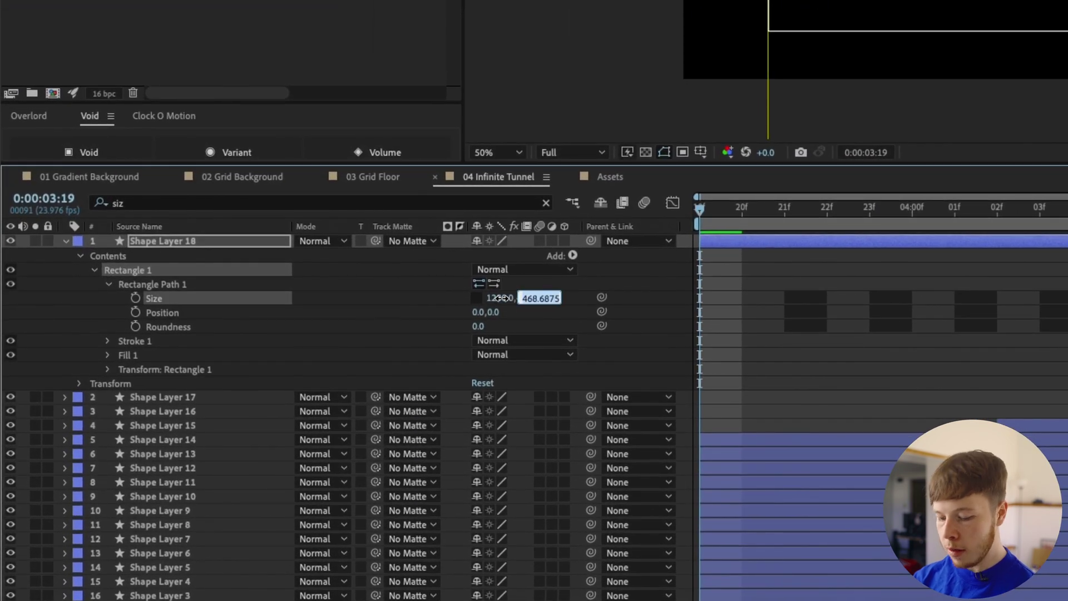
type("729")
key("Tab")
type("720")
key("Return")
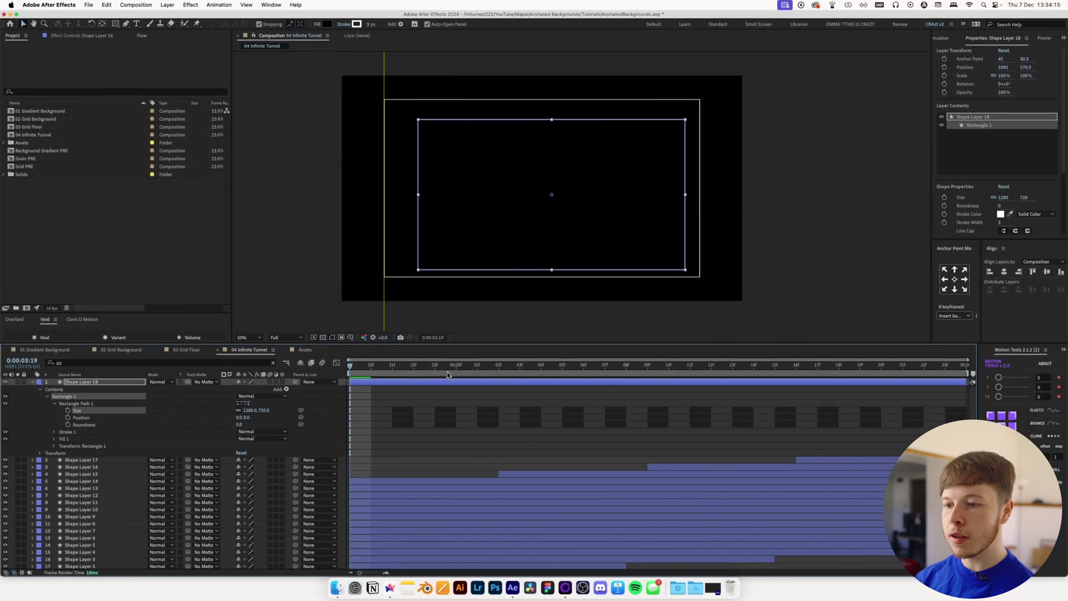
Centre the new rectangle horizontally and vertically in the composition and scale it to 62%
left_click(449, 381)
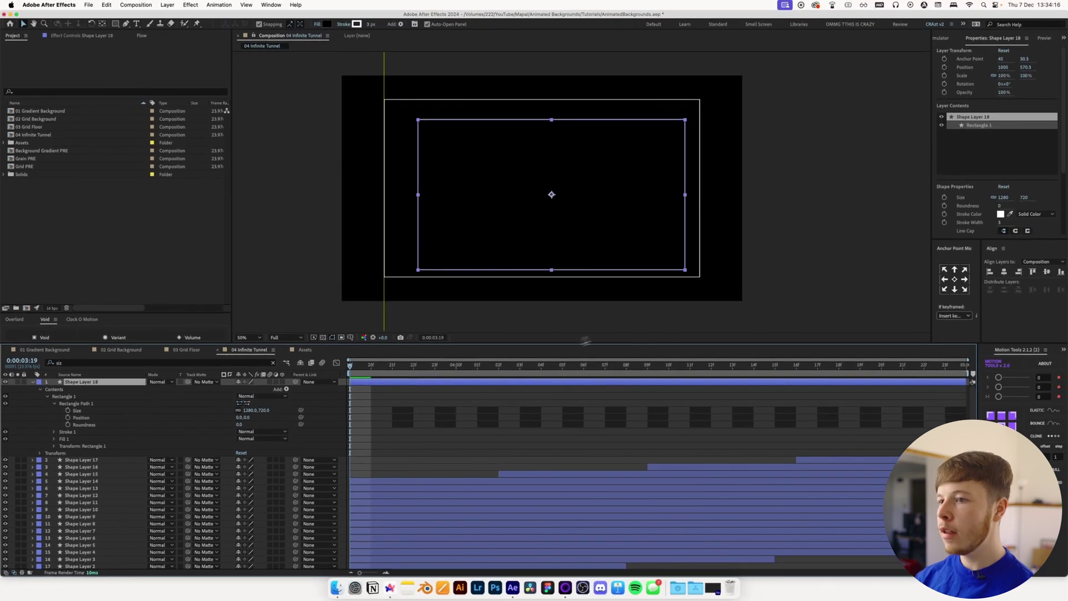
left_click(1004, 272)
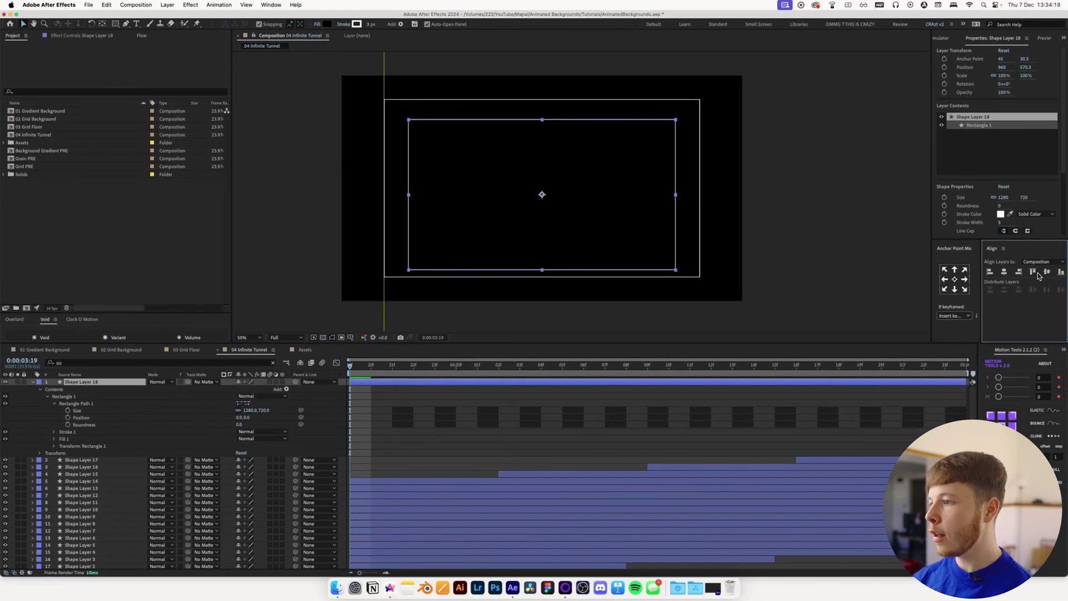
left_click(1046, 272)
key("s")
left_click_drag(249, 394, 234, 393)
left_click(591, 538)
key("space")
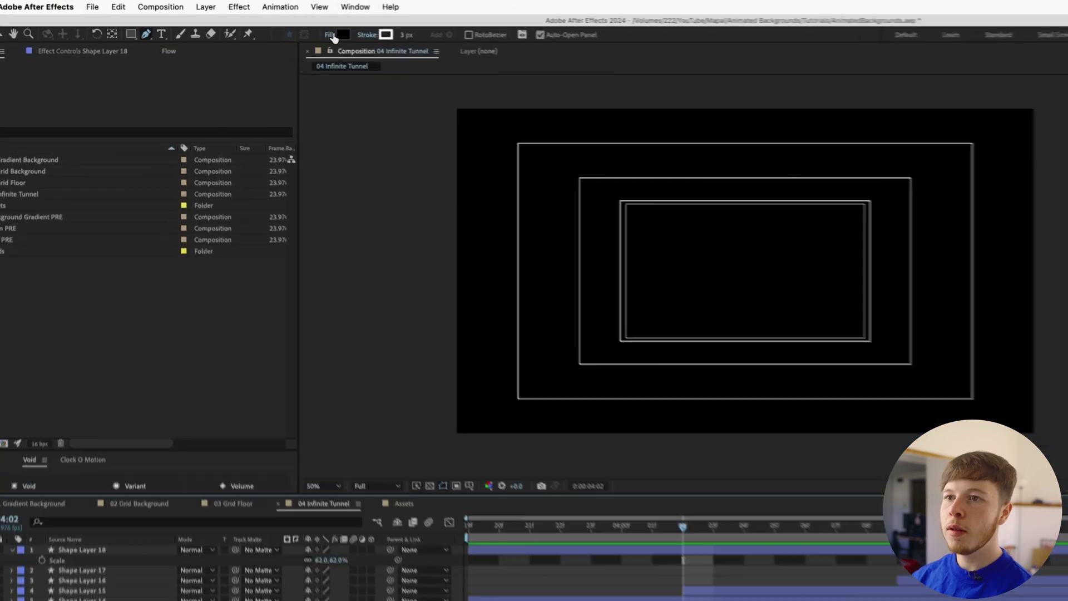
Set the fill to None and draw a straight diagonal line from the composition's lower-left corner to its upper-right corner
left_click(255, 24)
left_click(491, 275)
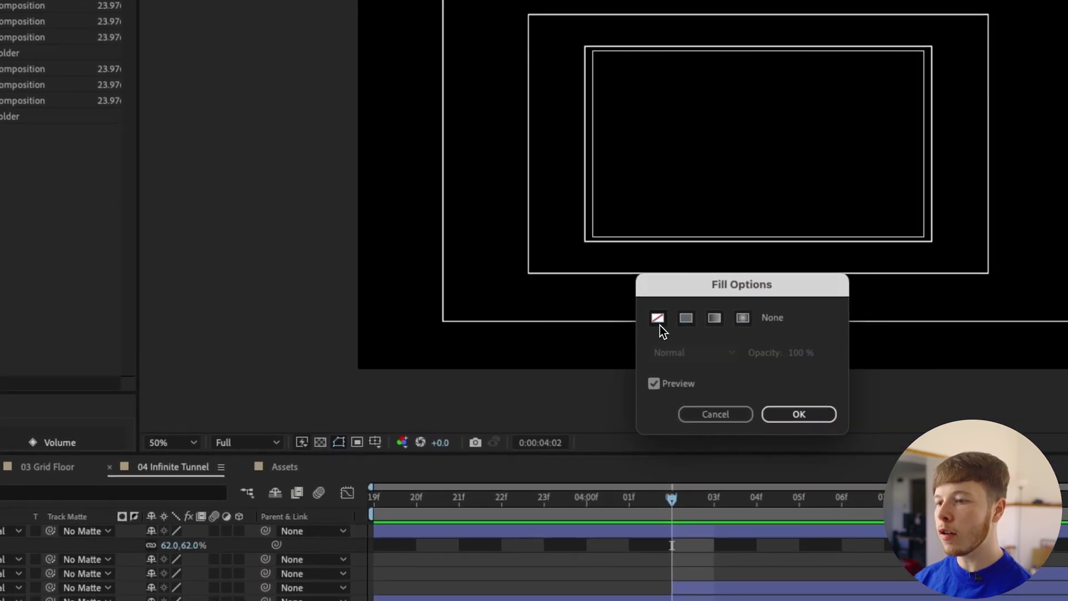
left_click(795, 416)
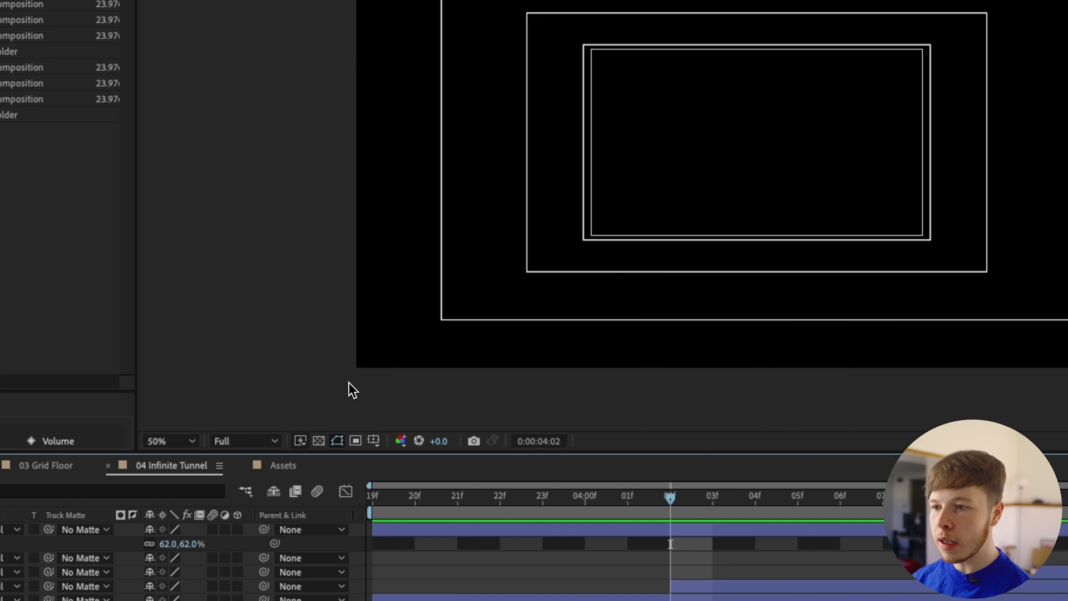
key("period")
left_click_drag(239, 394, 634, 191)
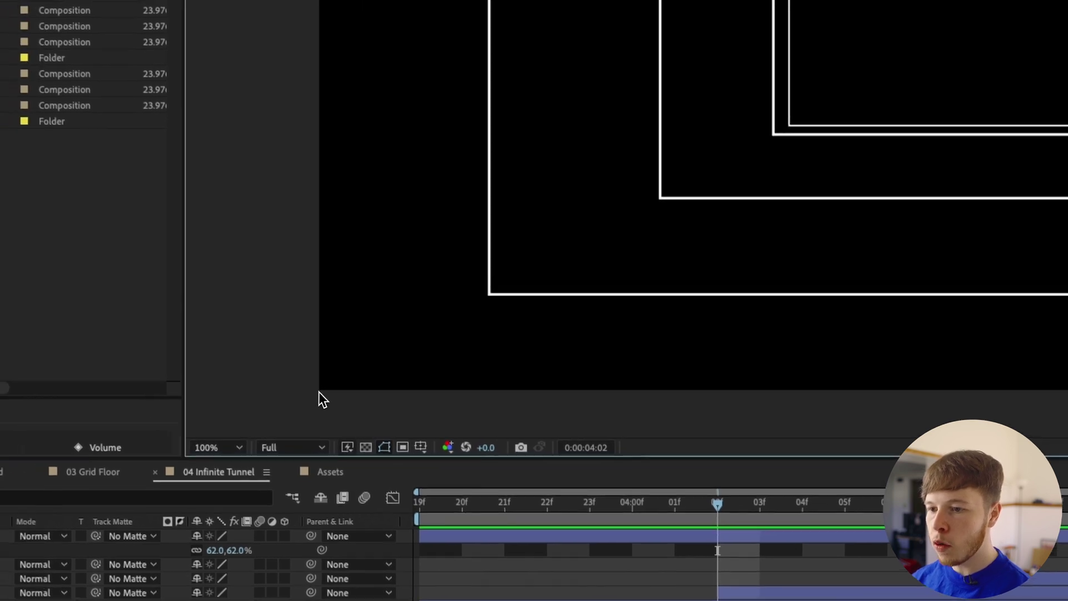
key("super+alt+y")
left_click_drag(927, 106, 439, 404)
left_click_drag(832, 150, 392, 355)
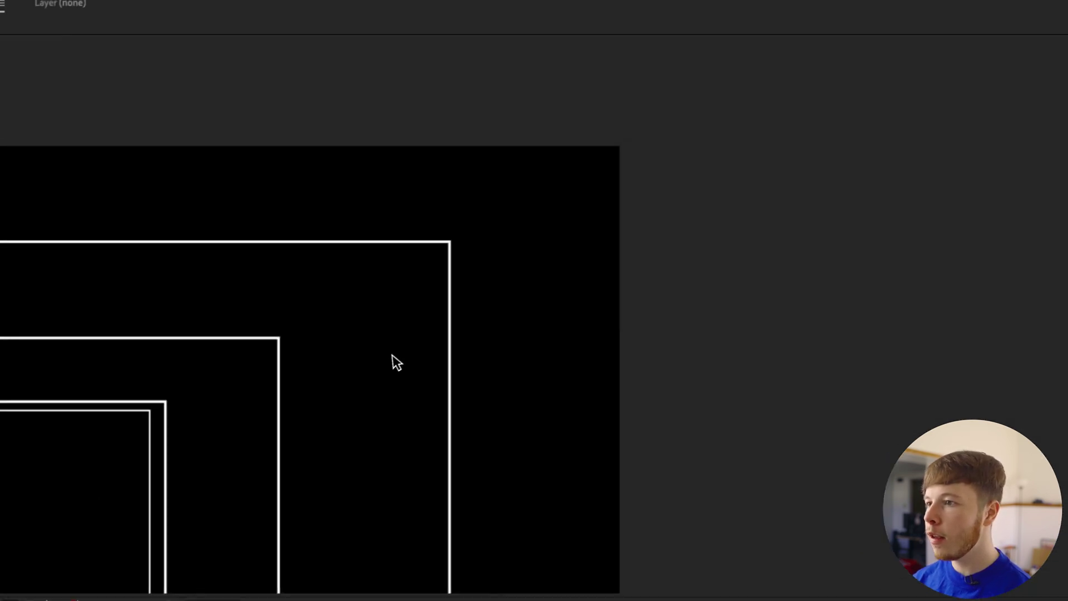
left_click(620, 146)
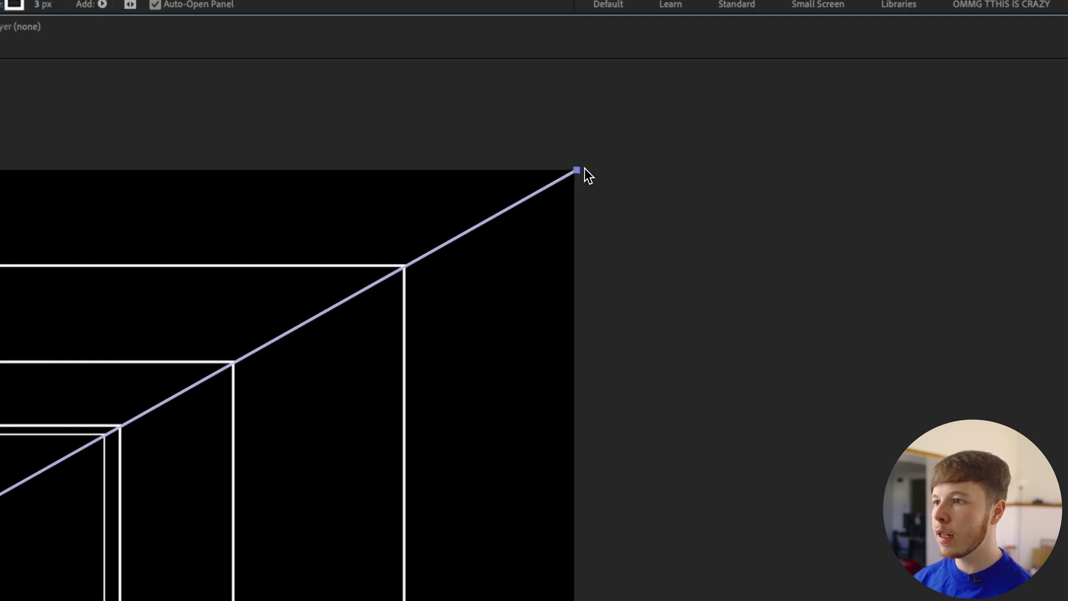
Check the diagonal line against the rectangle and composition corners, and place its layer below the black centre rectangle's layer
key("period")
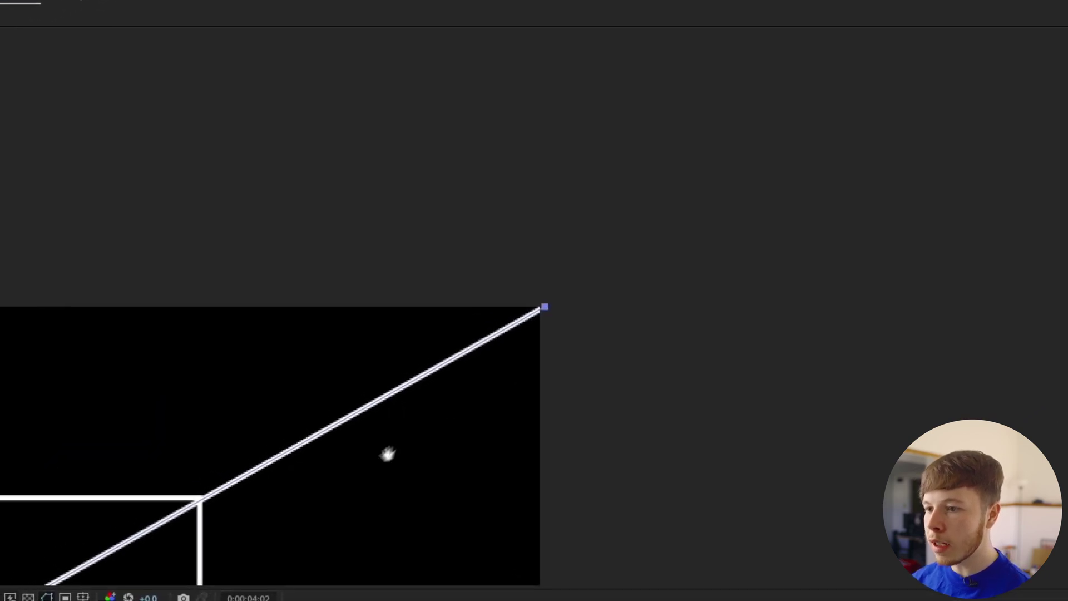
left_click_drag(387, 455, 862, 60)
left_click_drag(177, 485, 572, 225)
left_click_drag(255, 388, 817, 67)
left_click_drag(165, 401, 817, 95)
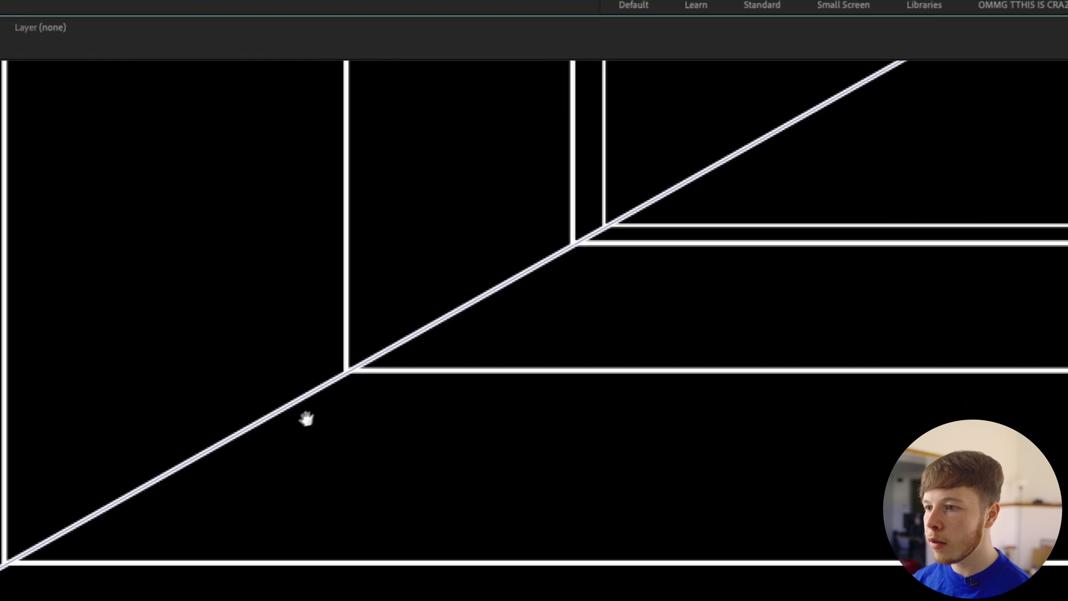
left_click_drag(307, 419, 787, 186)
left_click_drag(477, 393, 498, 370)
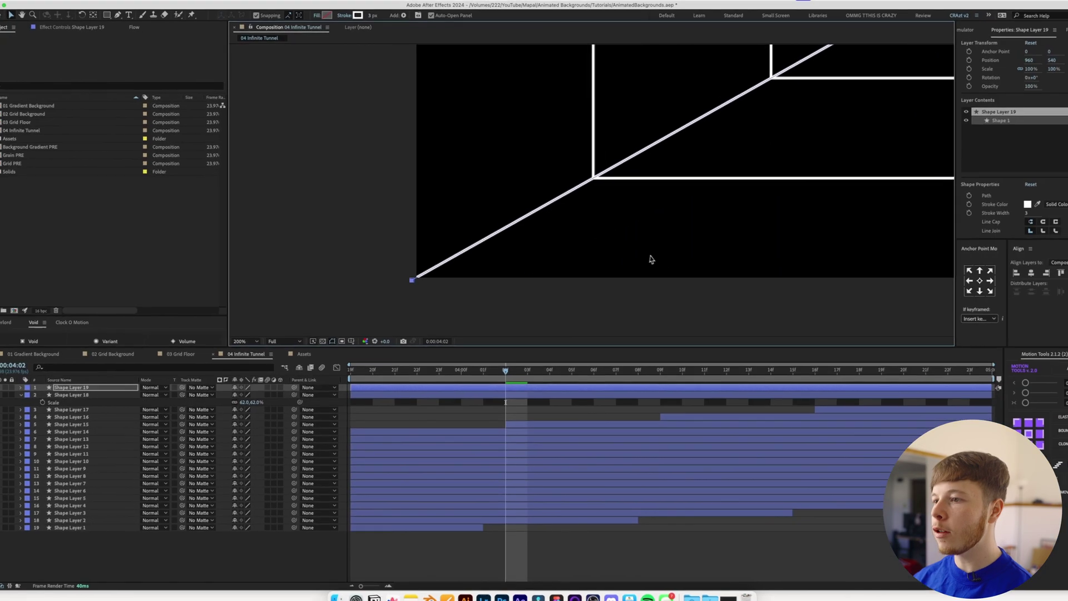
scroll(622, 255, "down", 2)
left_click_drag(744, 151, 557, 249)
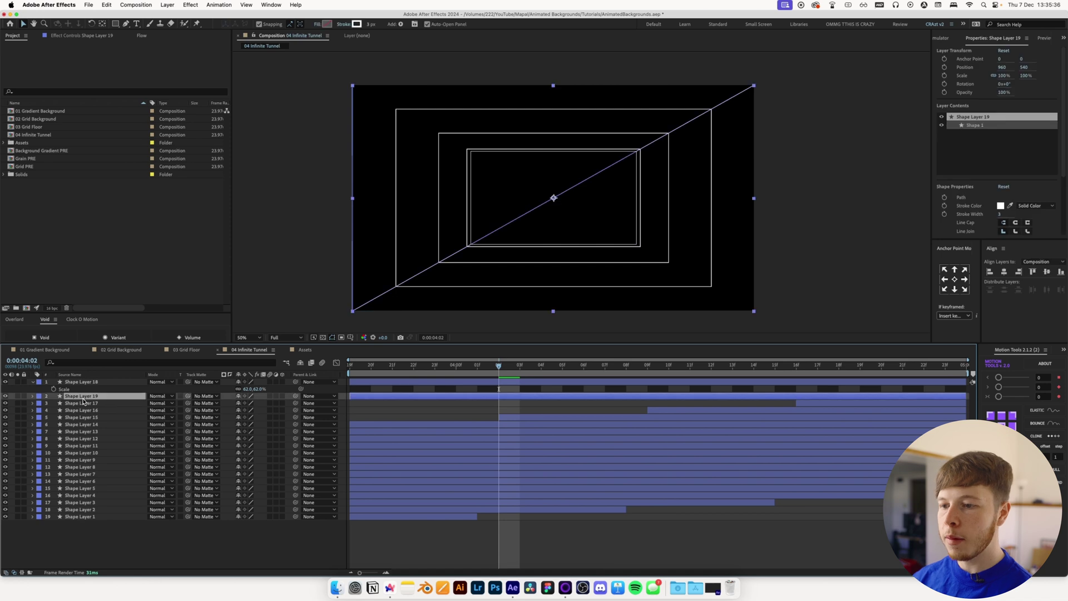
Duplicate the diagonal line's layer and move the copy's path endpoints to the composition's lower-right and upper-left corners
key("super+d")
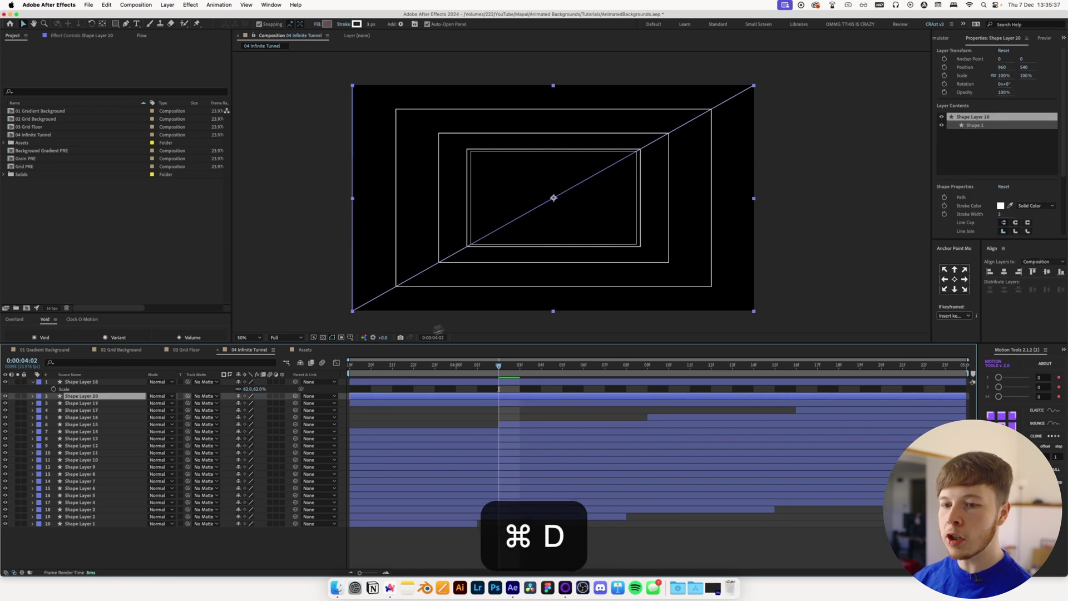
left_click(33, 397)
left_click(40, 403)
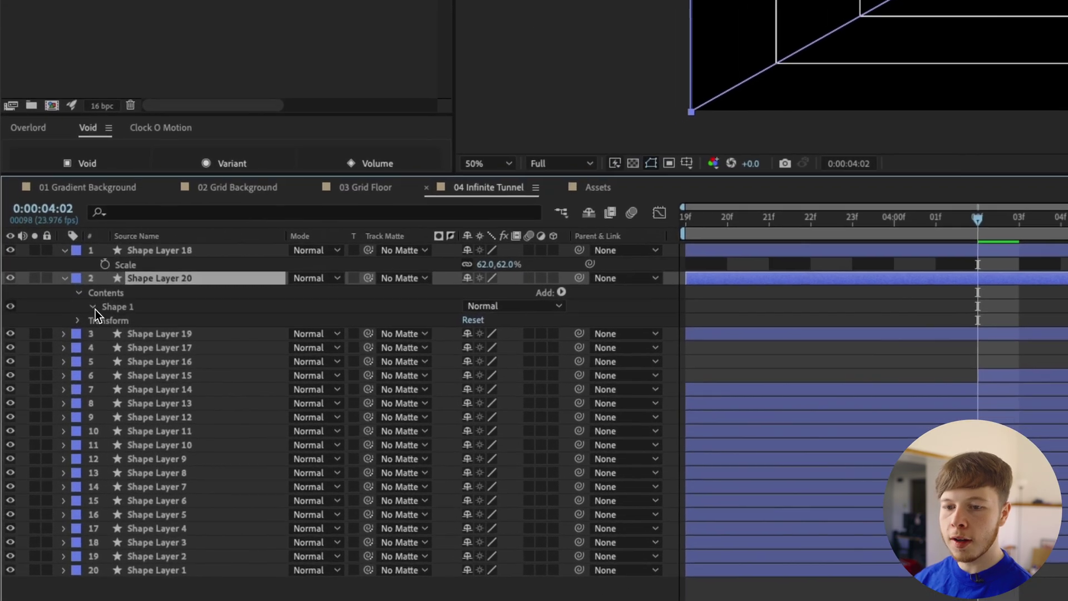
left_click(46, 410)
left_click(108, 316)
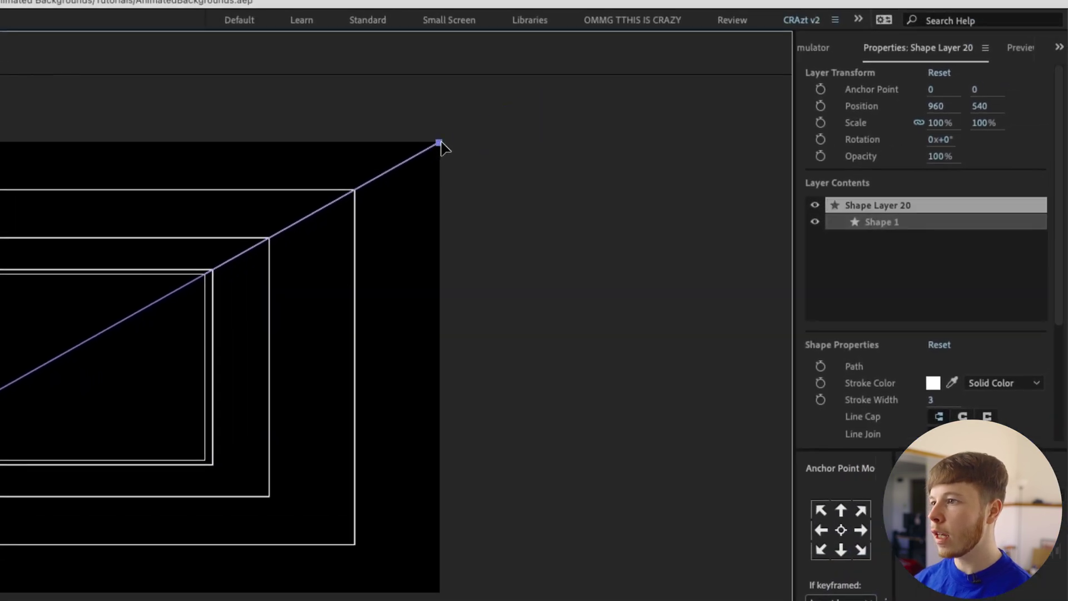
left_click_drag(439, 143, 440, 592)
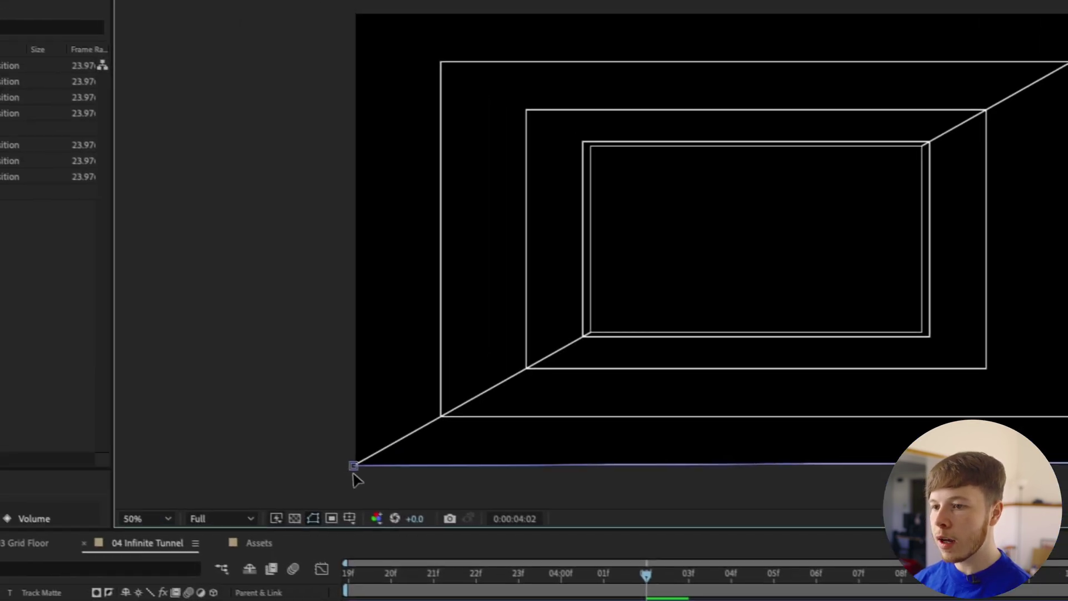
left_click_drag(355, 471, 356, 15)
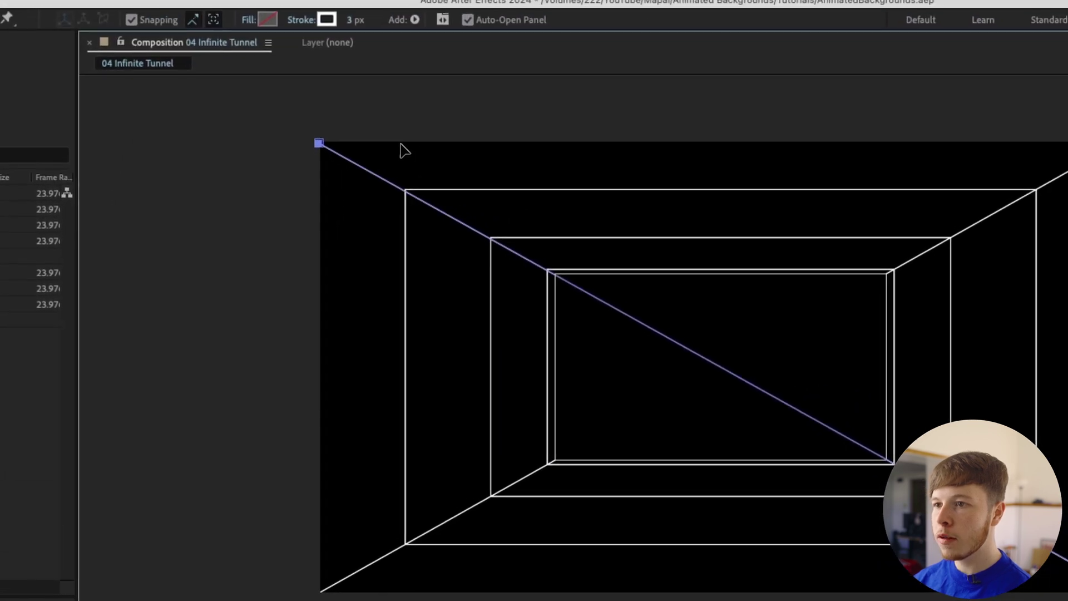
Nudge the second diagonal's upper-left endpoint just outside the composition corner so the line passes through the rectangle corners
left_click_drag(411, 167, 719, 323)
scroll(719, 322, "up", 2)
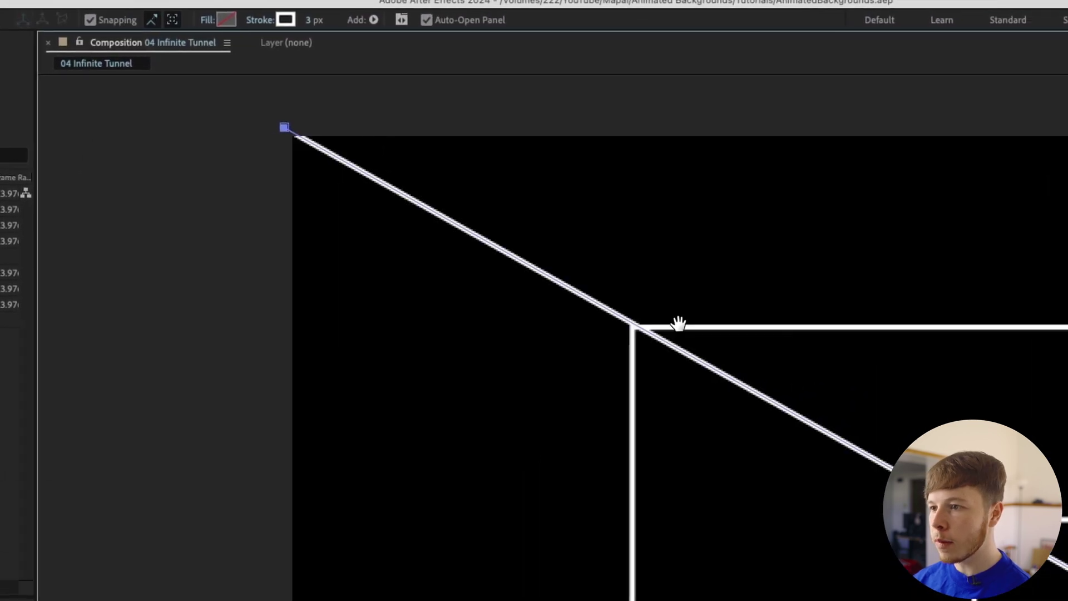
left_click_drag(284, 127, 273, 129)
left_click_drag(755, 255, 289, 55)
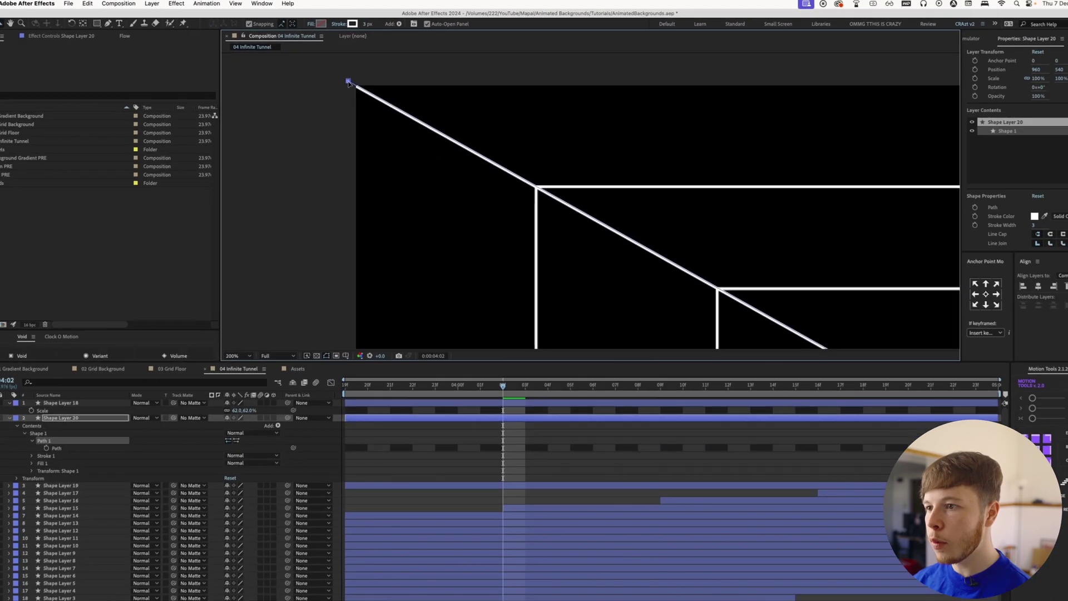
left_click_drag(658, 315, 493, 192)
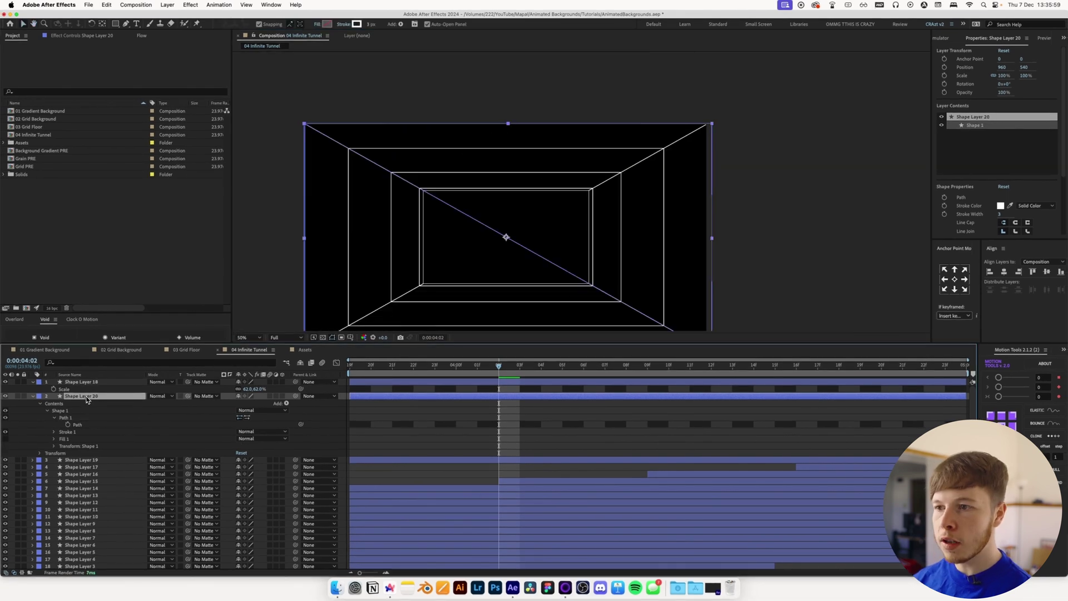
Duplicate the second diagonal line's layer and show the proportional grid over the composition
key("super+d")
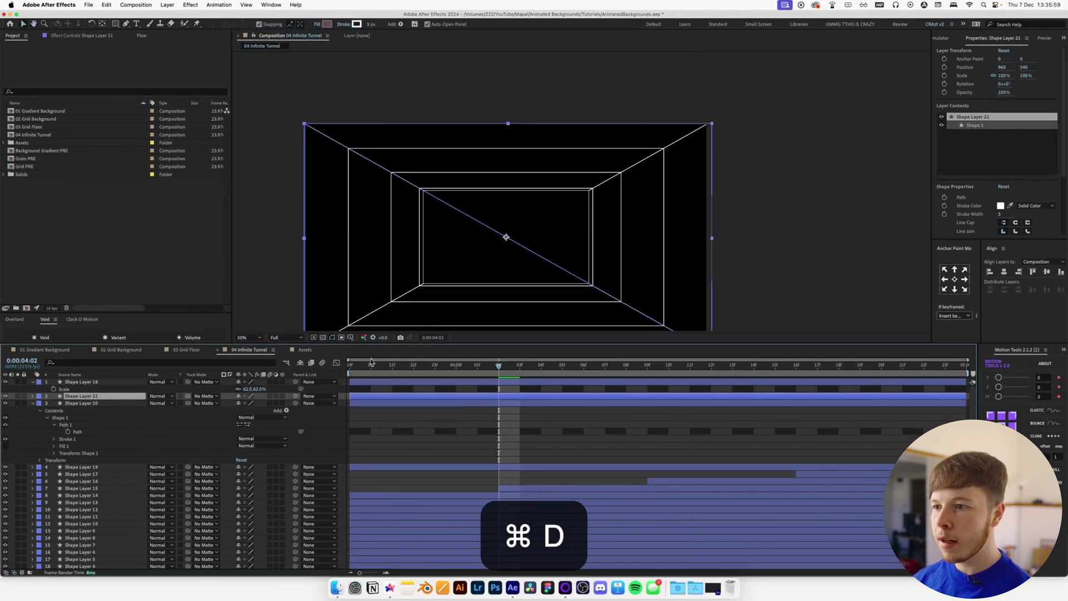
left_click_drag(630, 240, 511, 219)
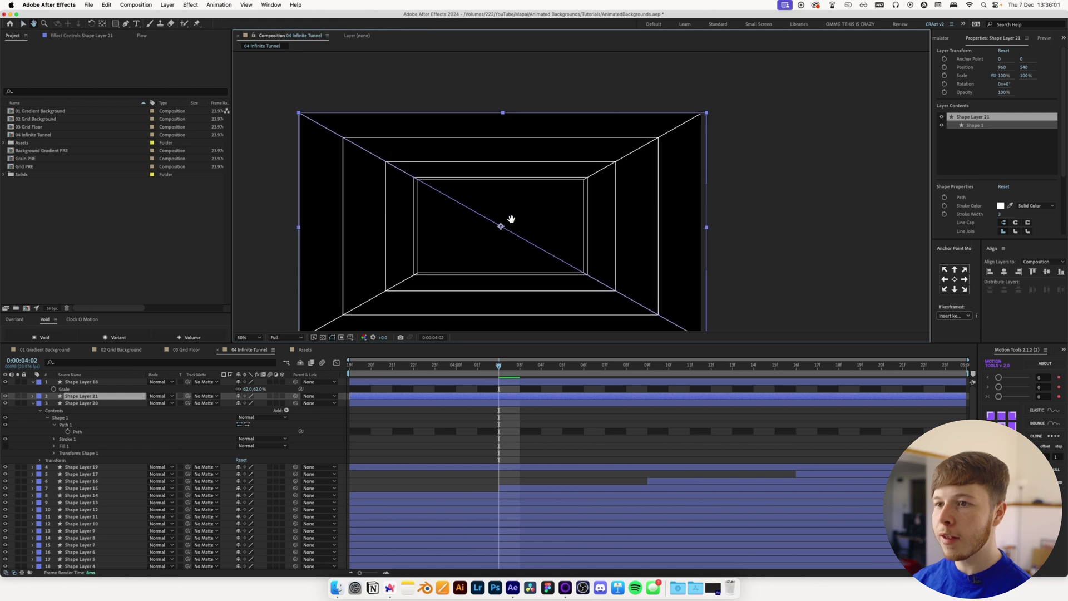
key("alt+apostrophe")
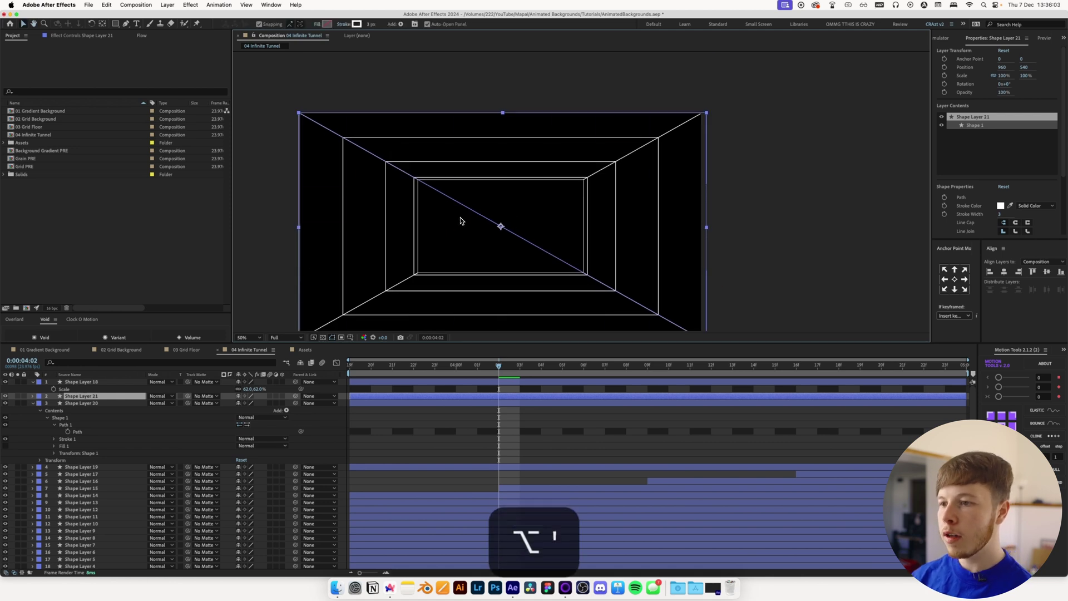
Move the copied line's path endpoints just beyond the midpoints of the composition's left and right edges, forming a horizontal centre line, and preview the tunnel
left_click(32, 396)
left_click(40, 403)
left_click(47, 410)
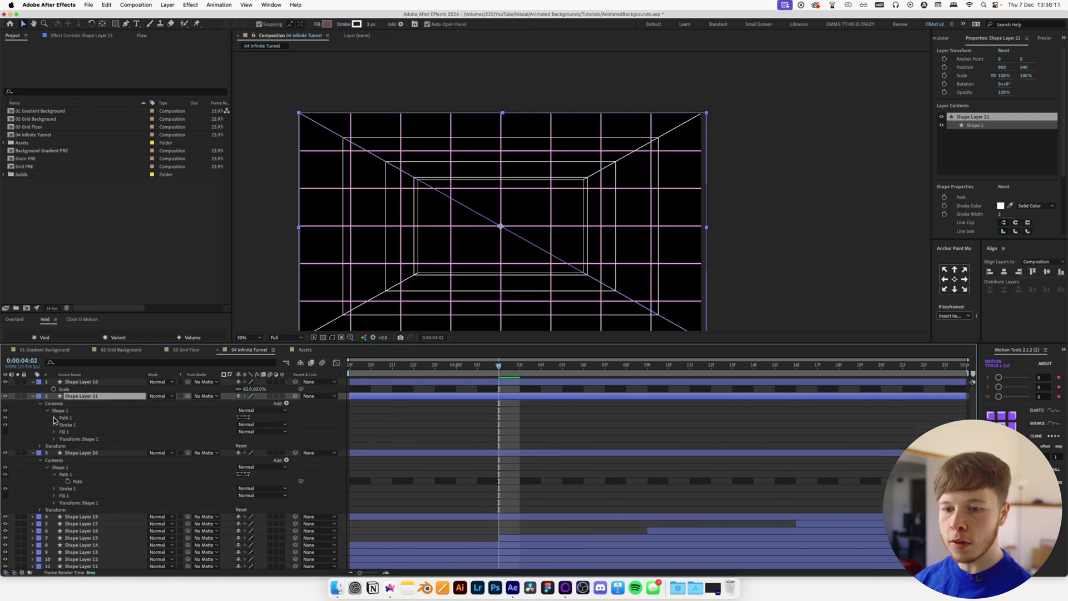
left_click(54, 417)
left_click(77, 425)
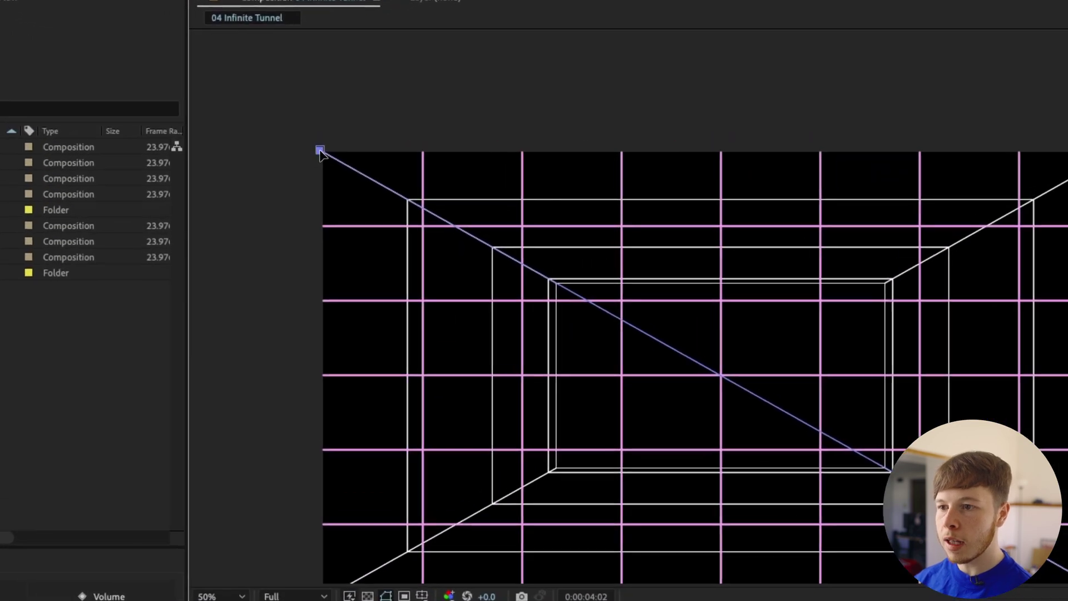
left_click_drag(301, 113, 293, 226)
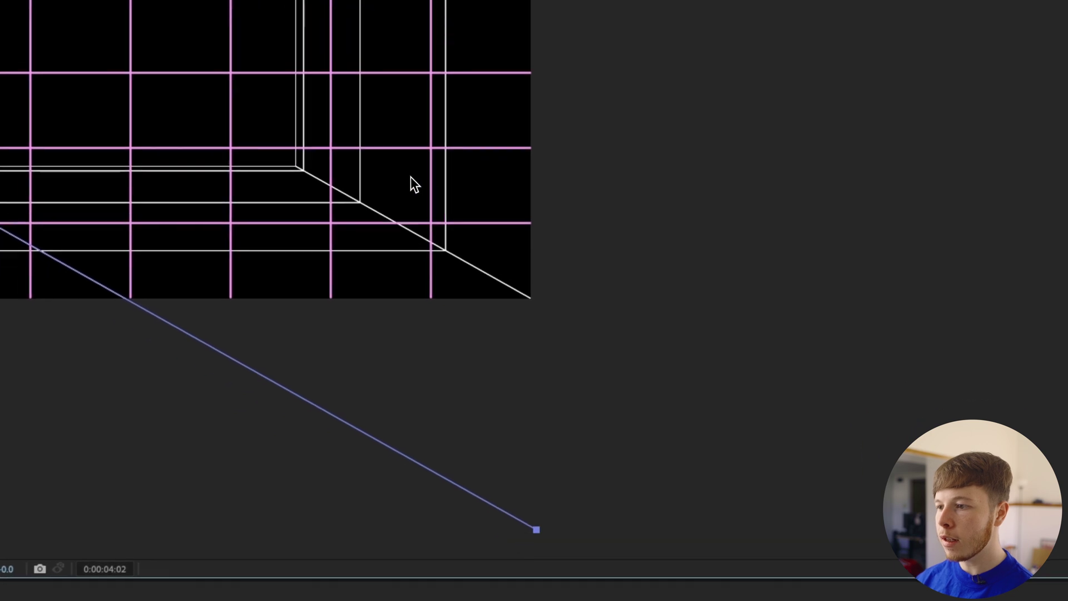
left_click_drag(573, 498, 679, 47)
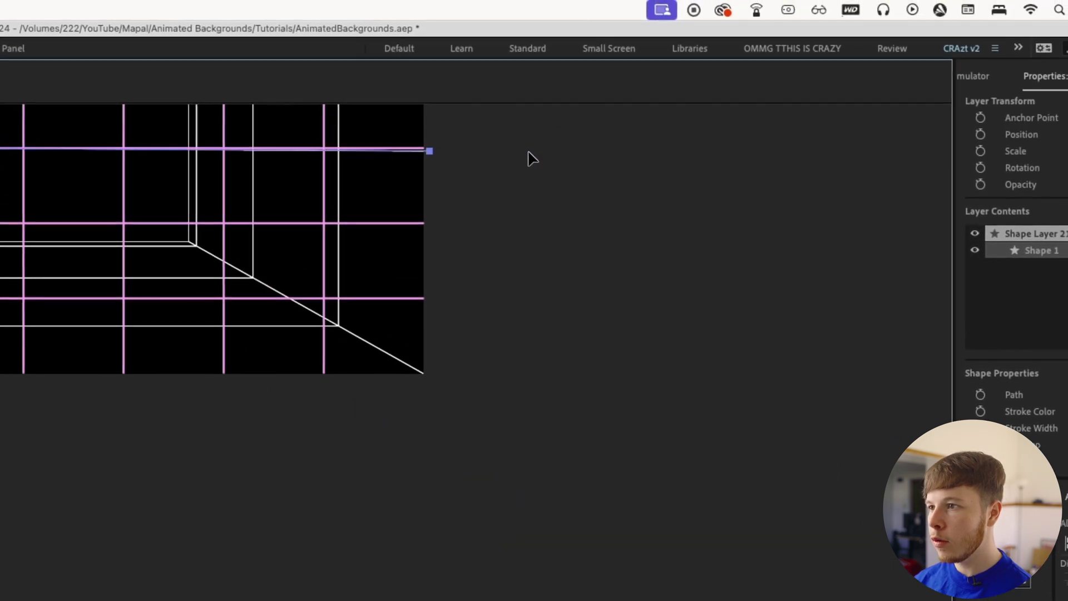
left_click_drag(528, 152, 529, 149)
left_click_drag(269, 93, 361, 193)
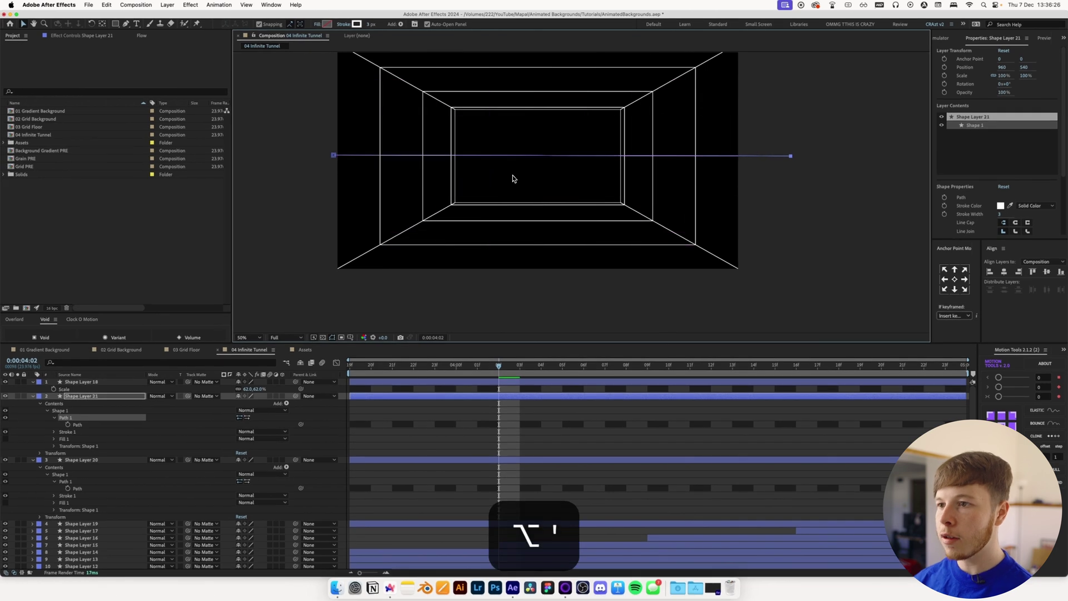
left_click(513, 178)
key("space")
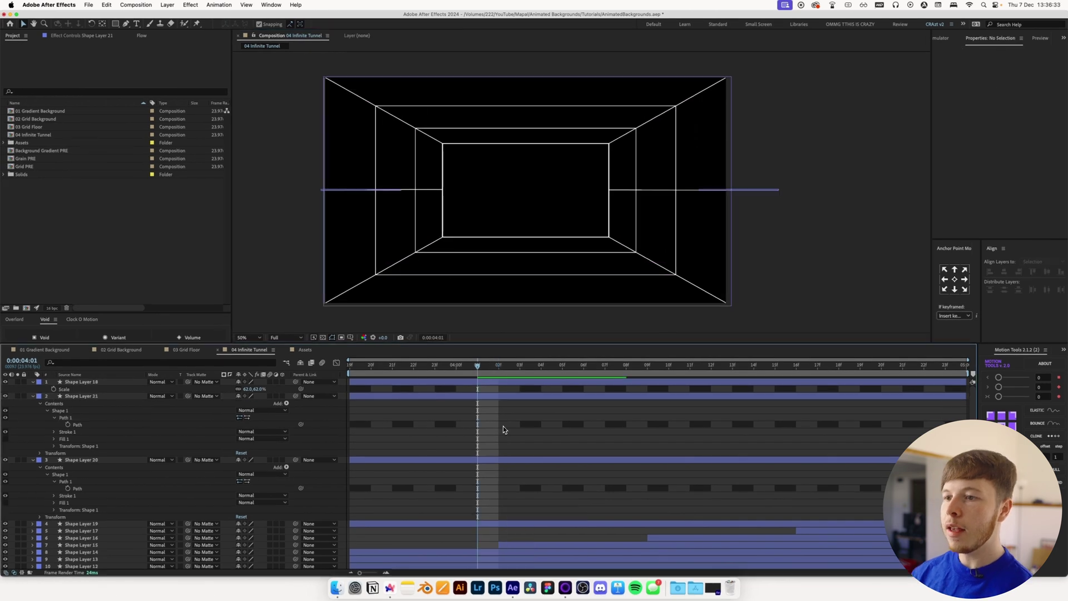